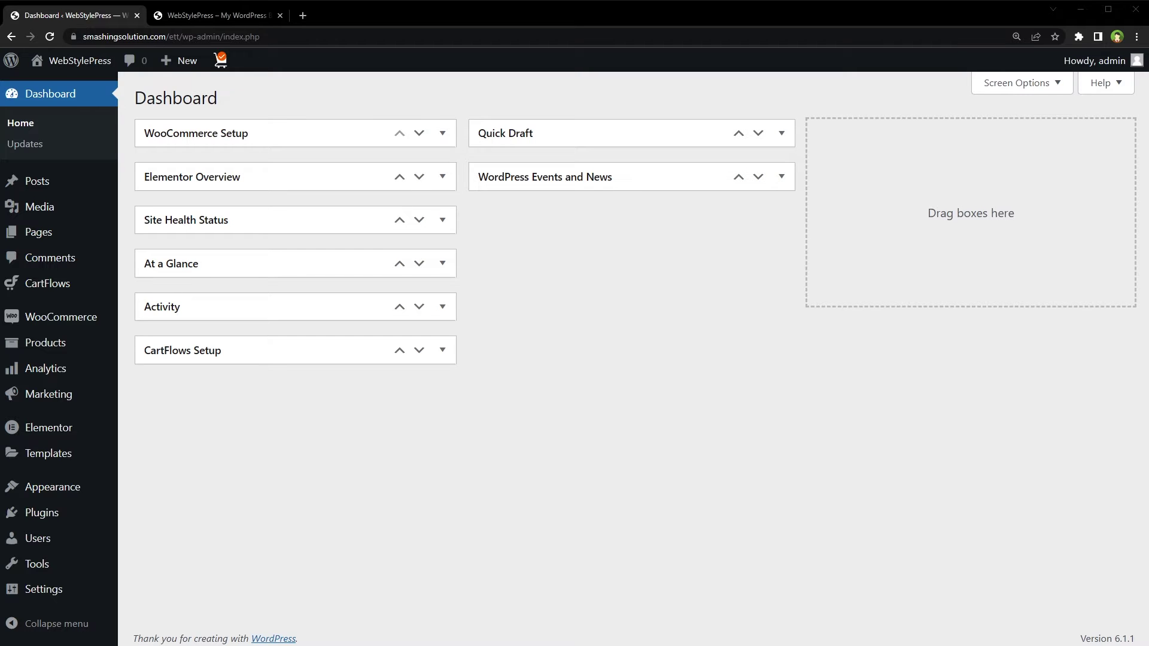
Add the Assorted Coffee (Rs 35) to the cart and go to the checkout's billing details
key(ctrl+Tab)
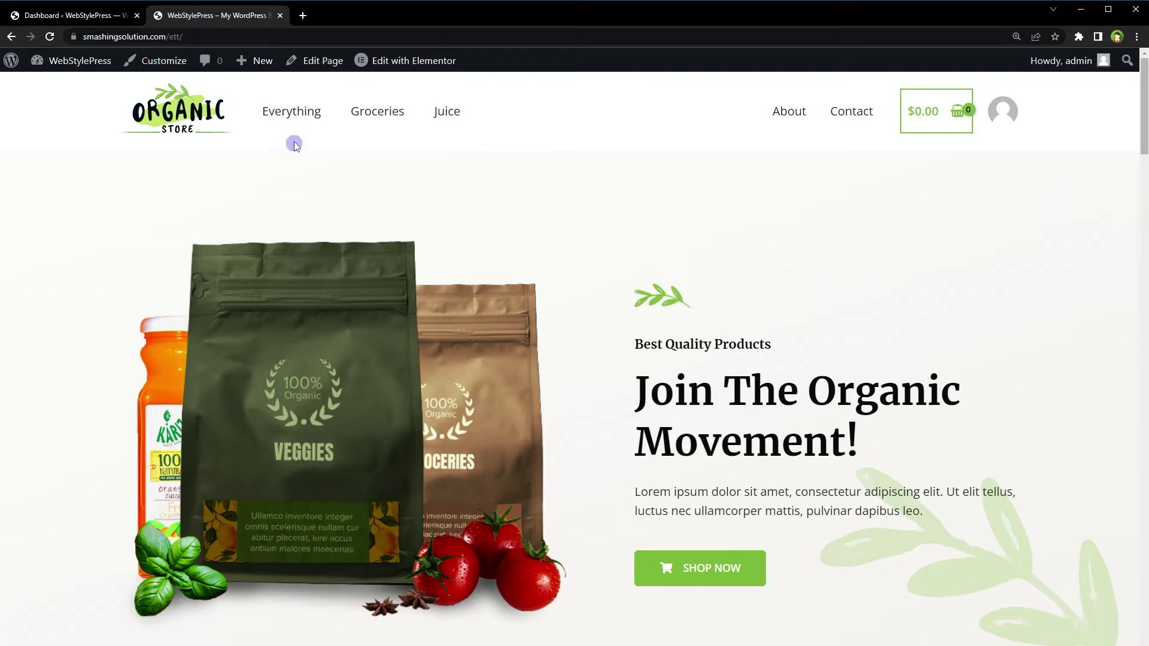
click(302, 124)
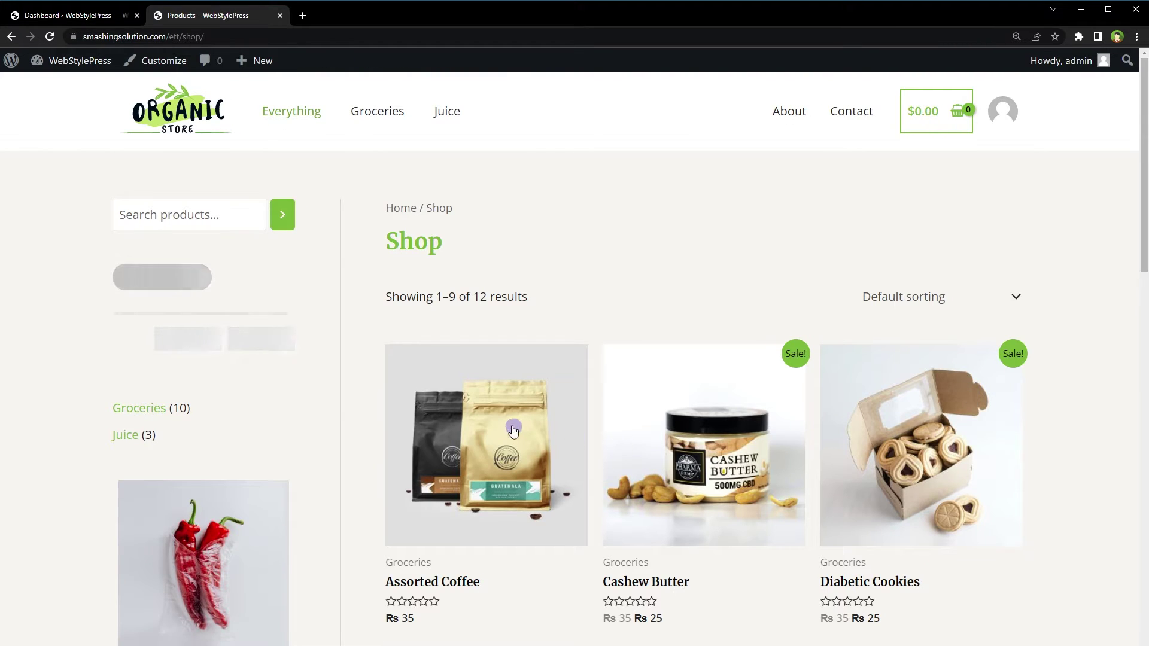
click(512, 430)
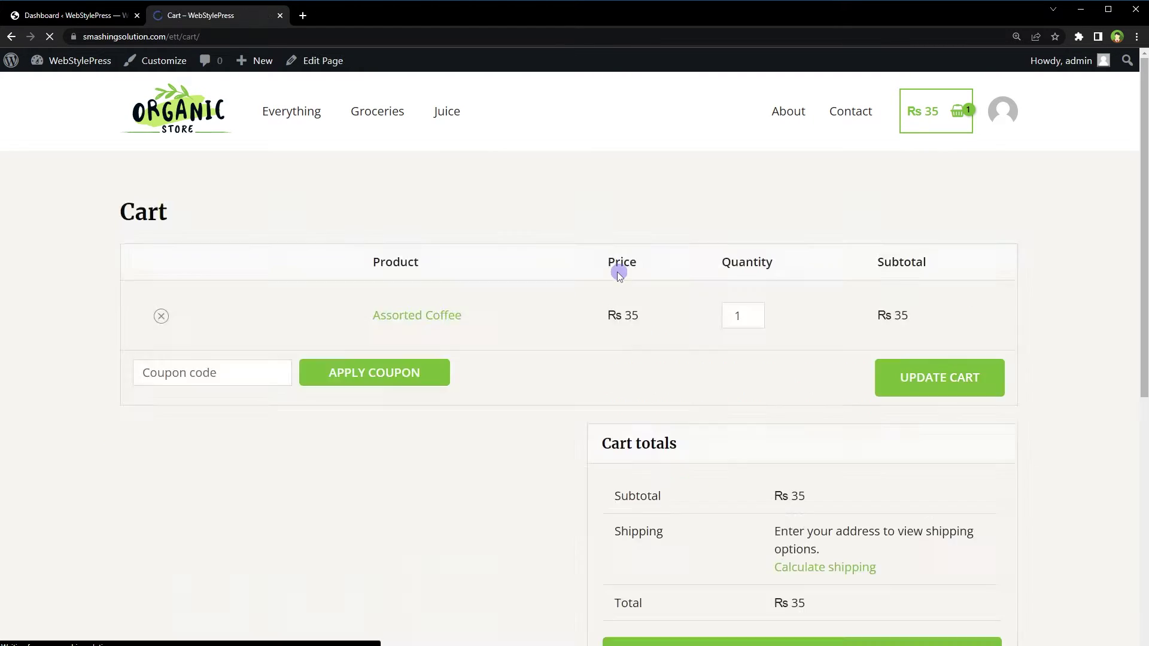
scroll(619, 273, down, 5)
click(837, 358)
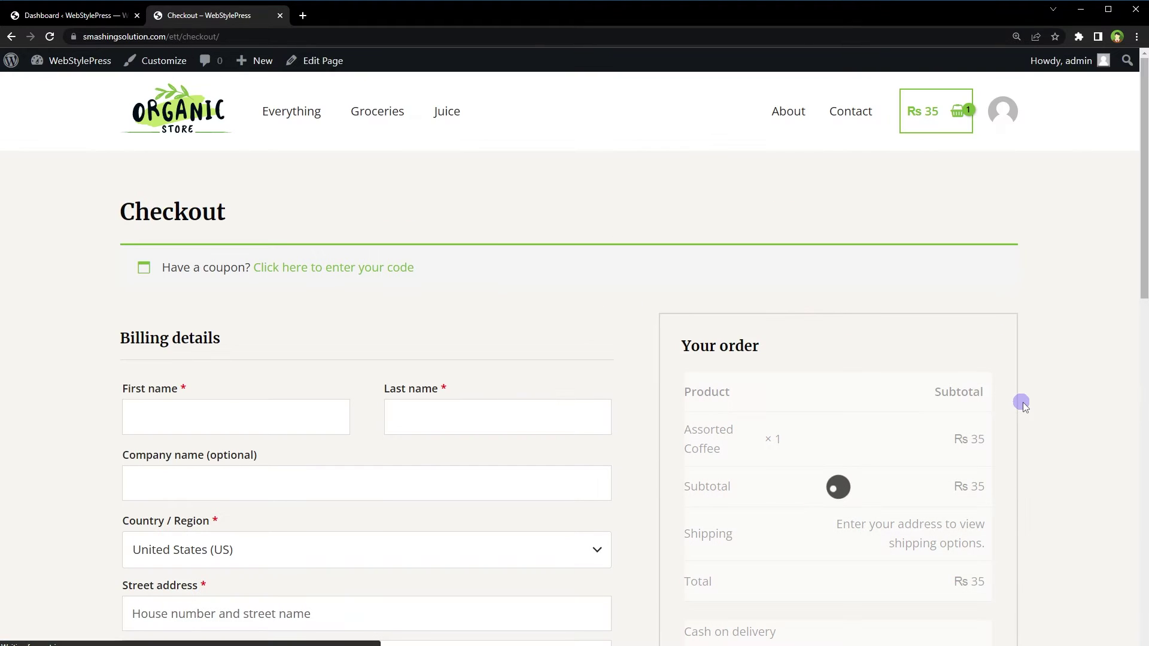
scroll(1025, 406, down, 4)
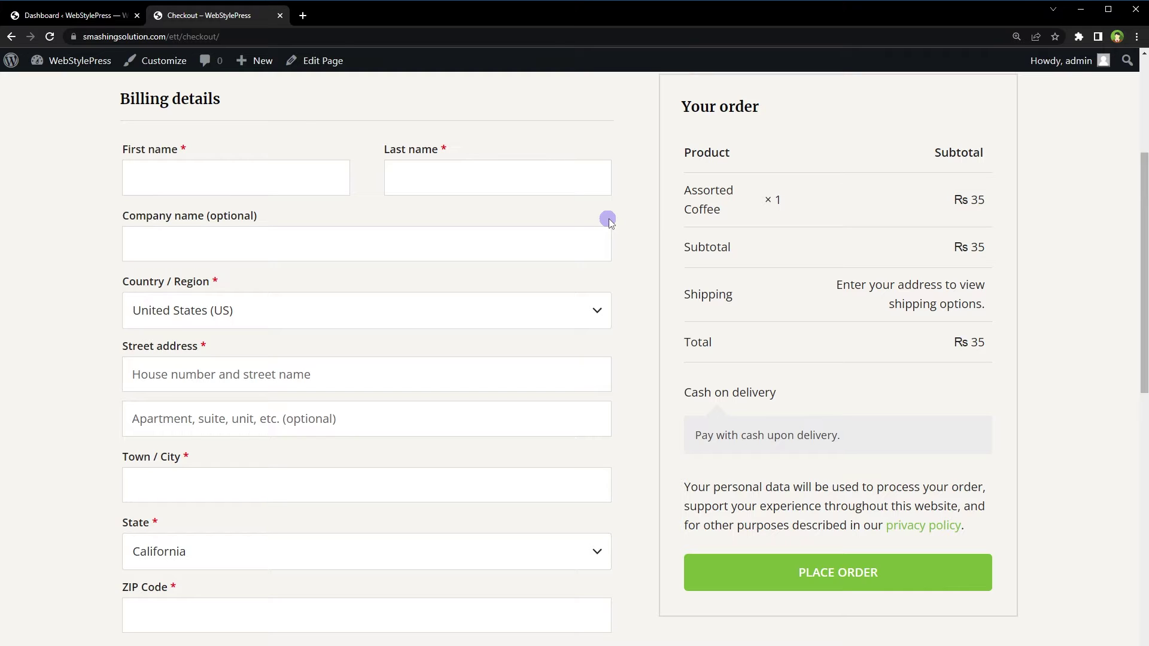
Enter the customer's first and last name and choose Pakistan as the country
click(303, 179)
text(John)
key(Tab)
text(Doe)
click(480, 317)
click(482, 336)
text(pakis)
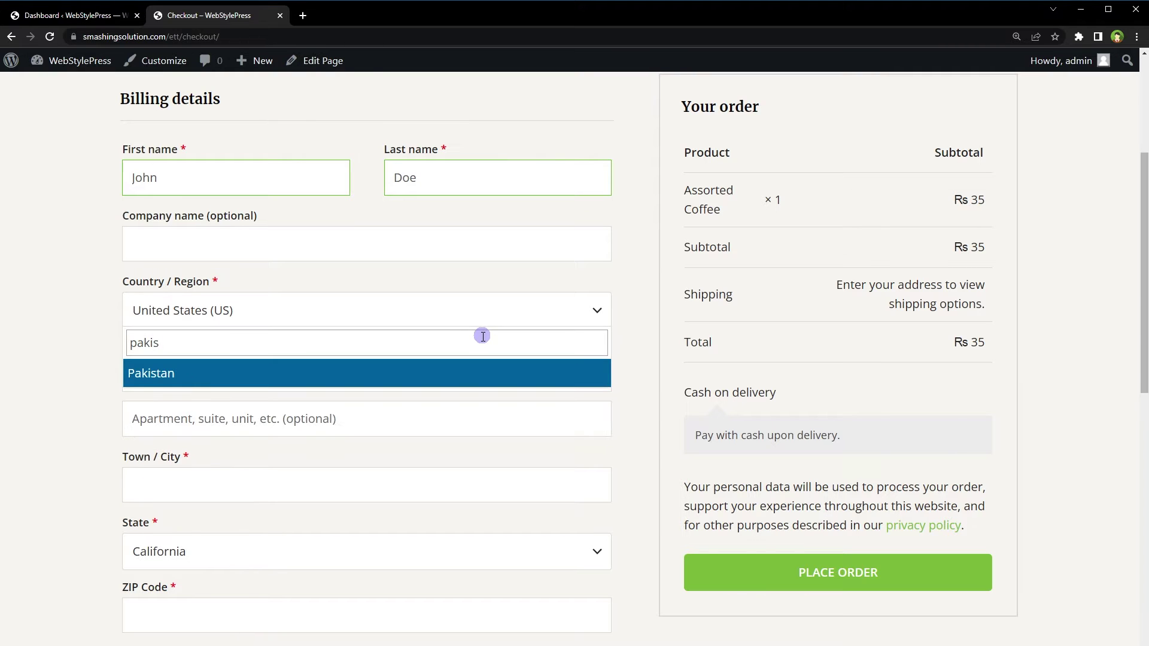
click(449, 376)
Fill in the street address and city, and pick Islamabad Capital Territory as the state
click(449, 378)
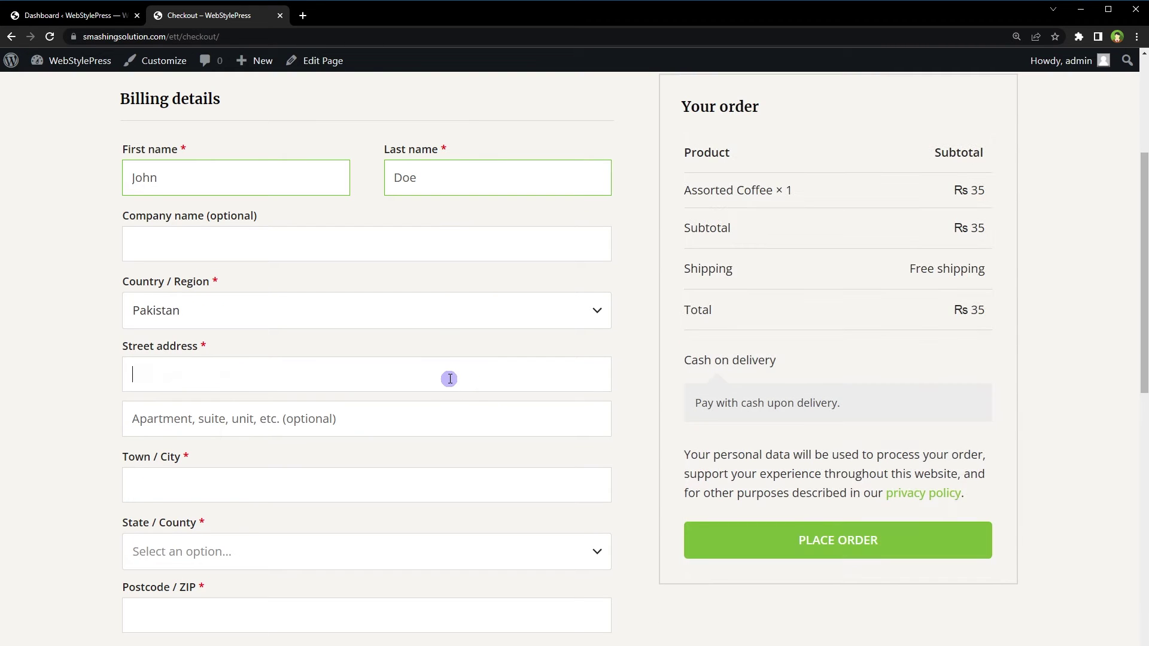
text(test address)
key(Tab)
key(Tab)
text(Test City)
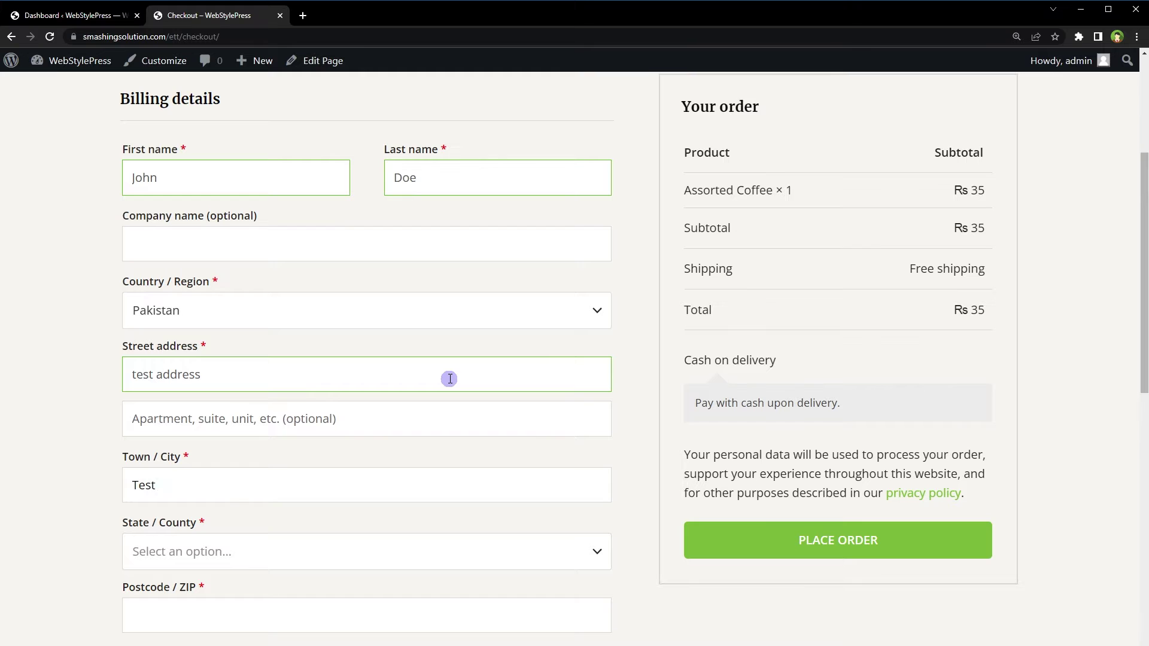
click(352, 550)
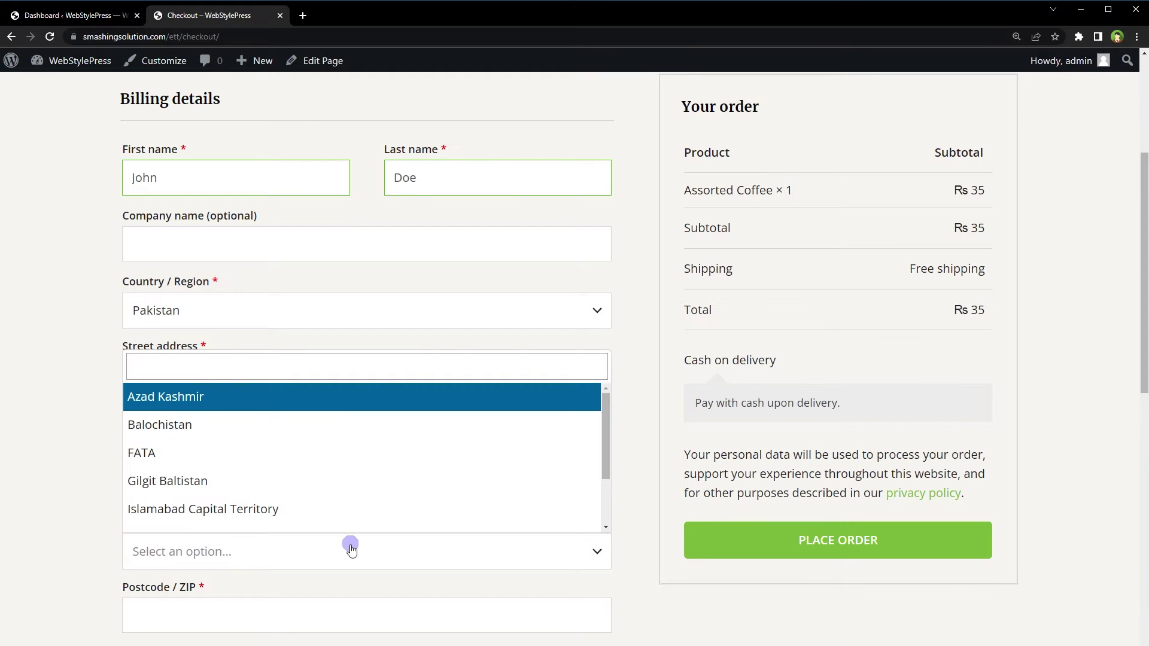
click(341, 514)
Enter the postcode and phone number, then place the order
scroll(202, 322, down, 5)
click(201, 322)
text(0000000)
key(Tab)
text(0000000000000)
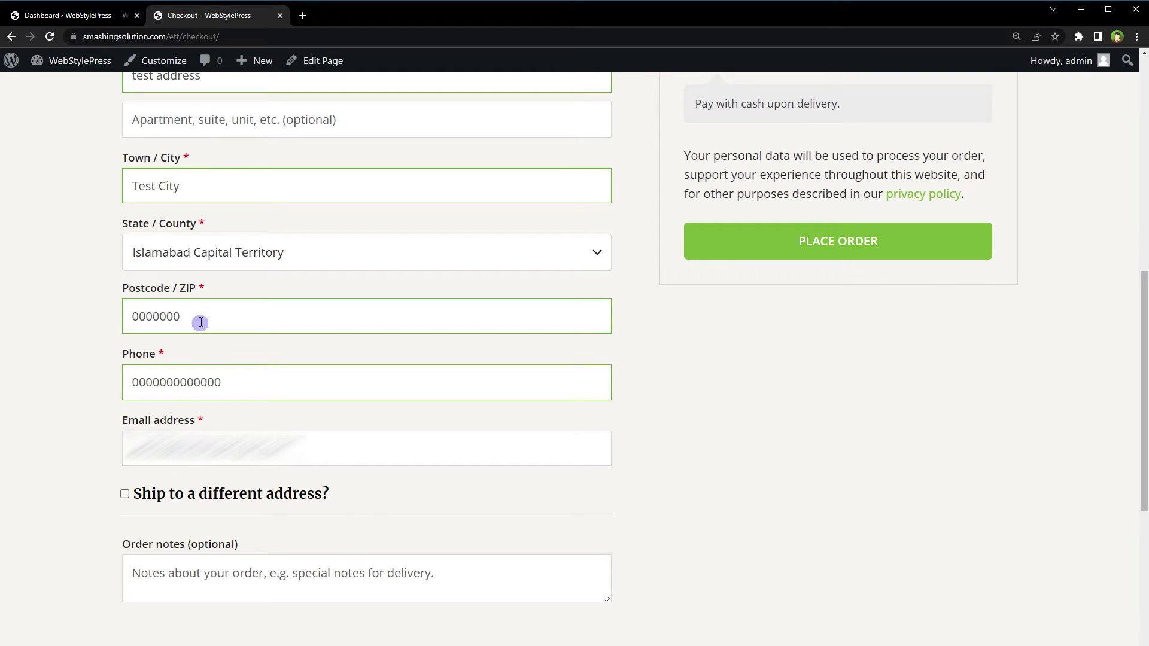
scroll(48, 318, up, 5)
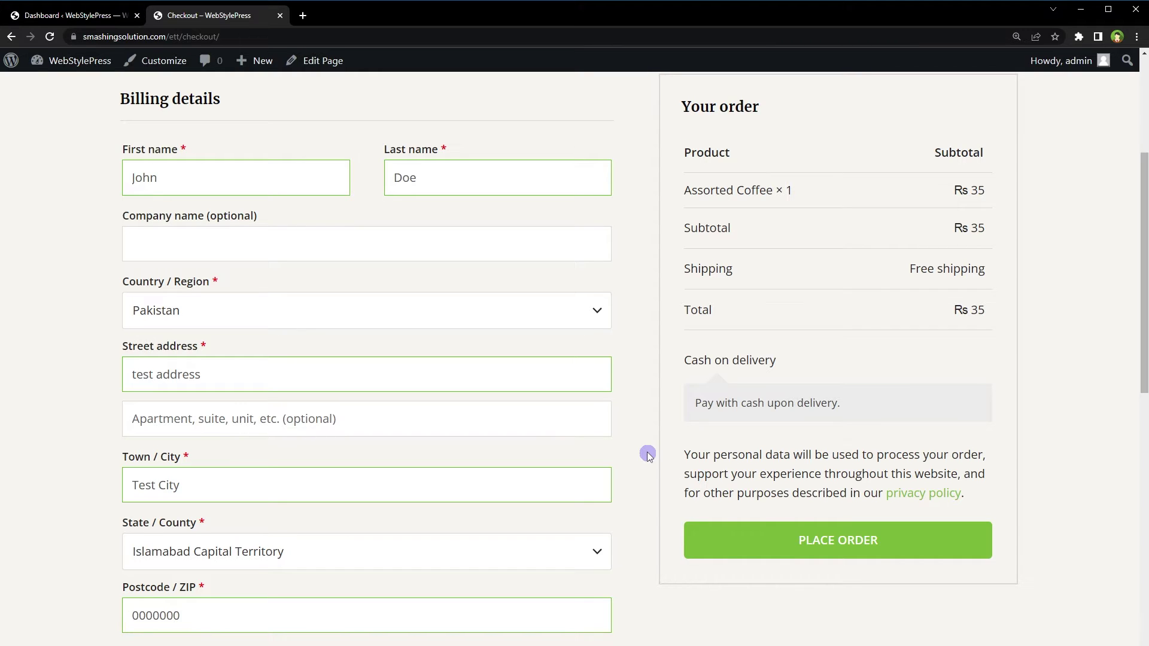
click(826, 533)
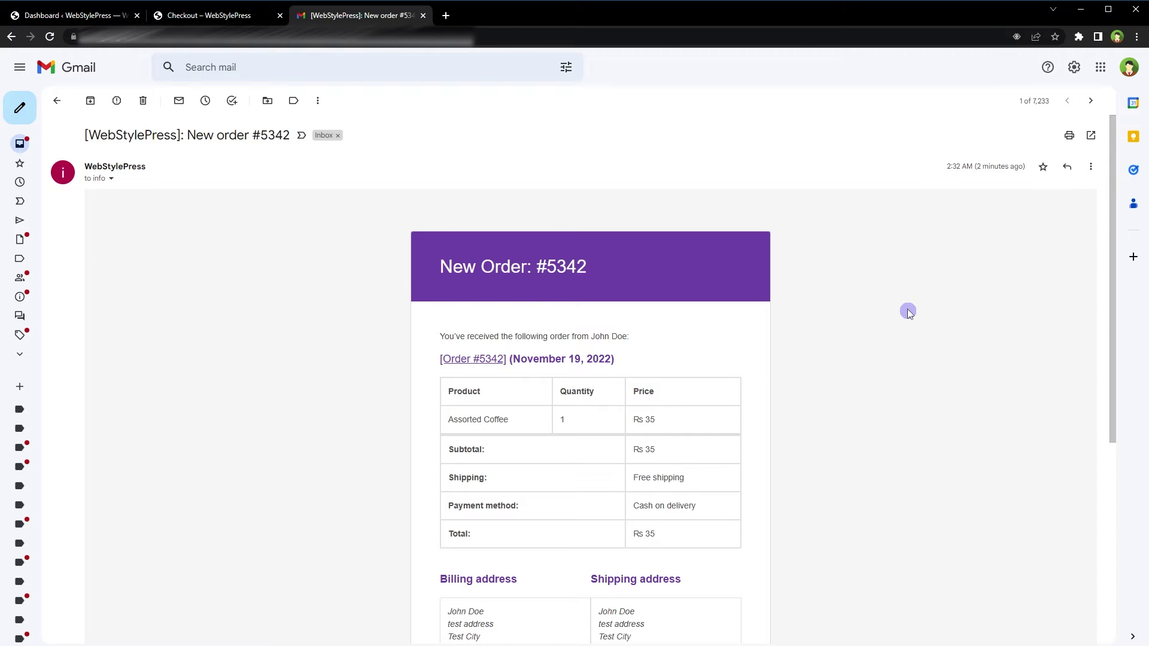
Read through the store's new order email, then the customer's order-received email
scroll(908, 312, down, 5)
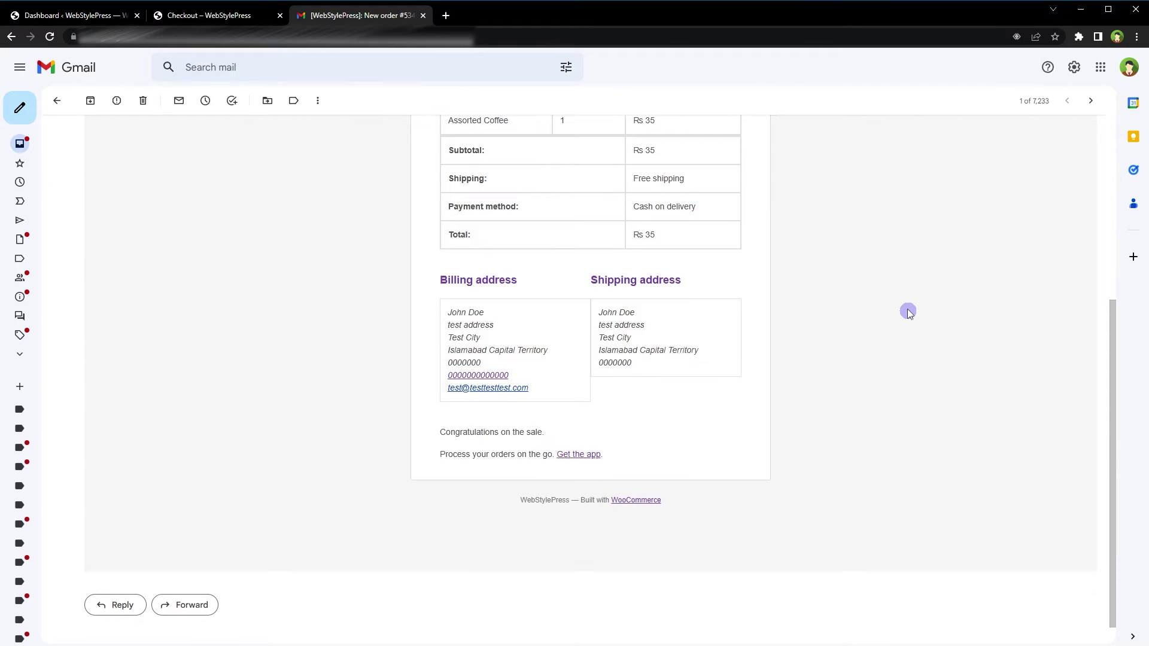
scroll(908, 312, up, 5)
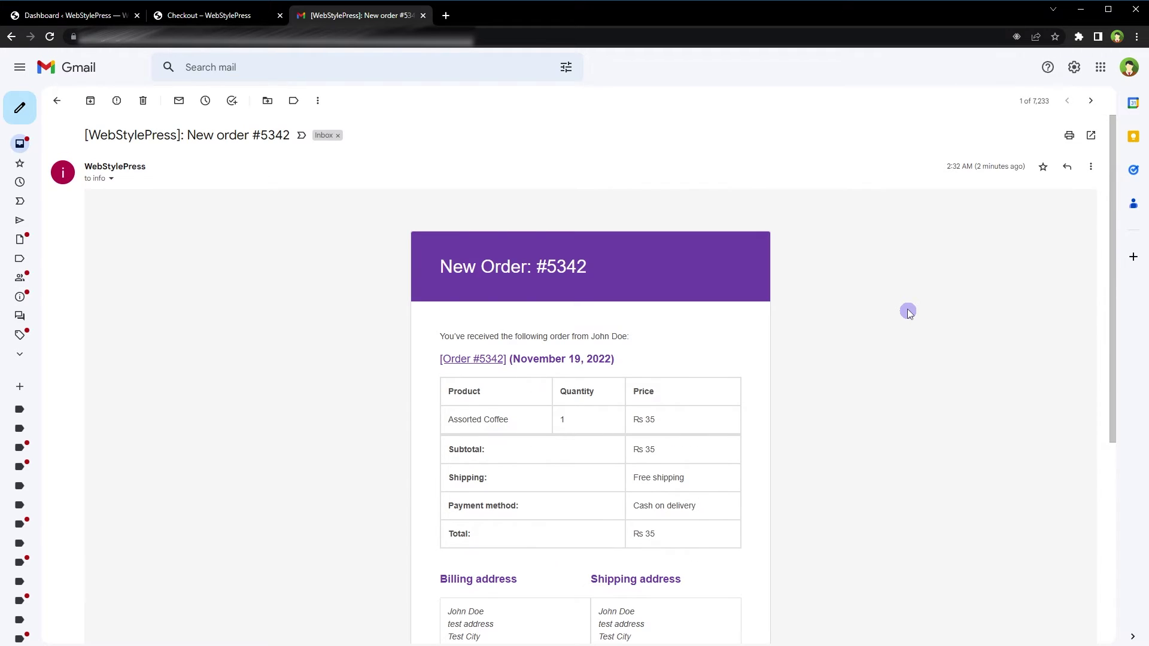
key(j)
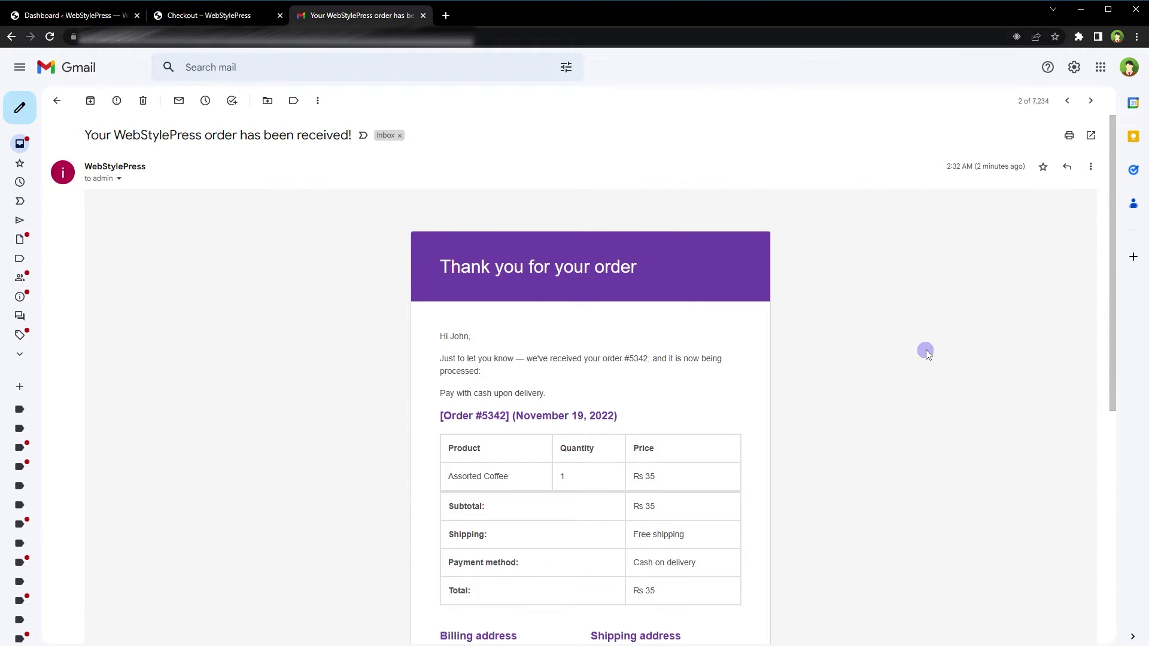
scroll(932, 353, down, 5)
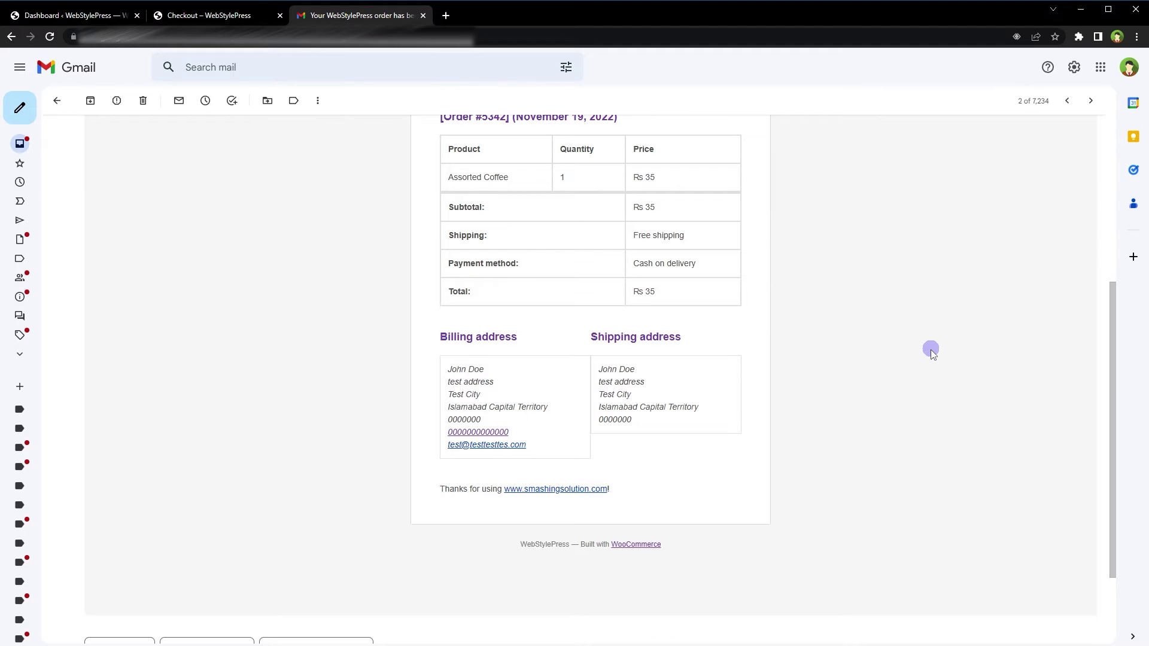
scroll(932, 350, up, 5)
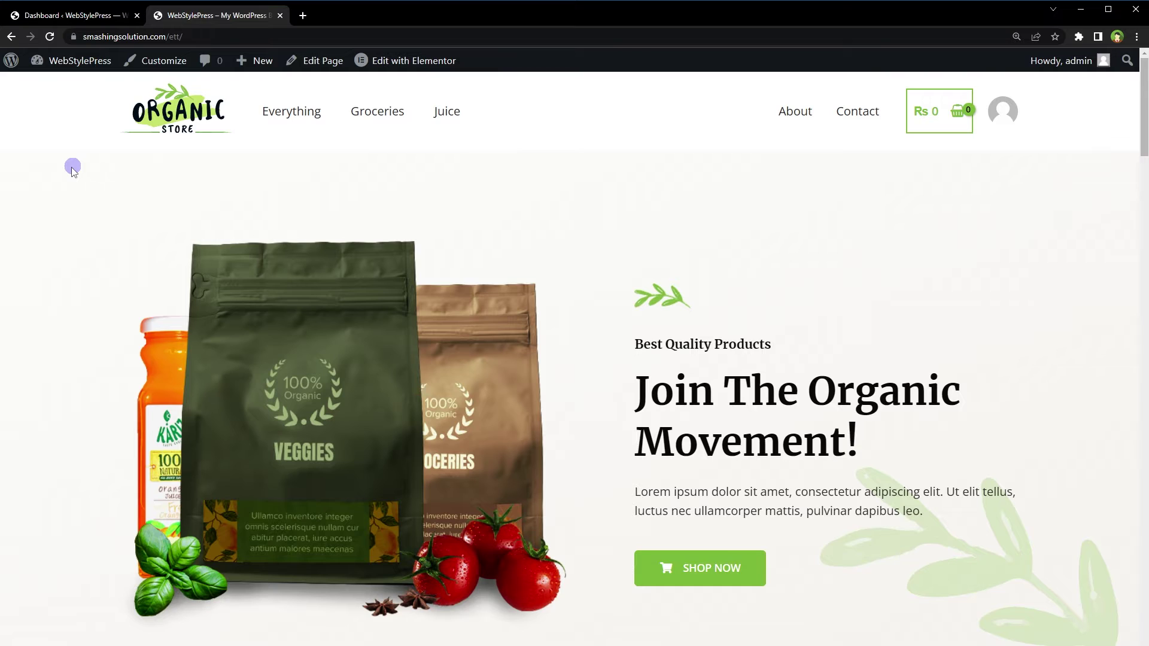
Go to WooCommerce Settings > Emails and inspect the admin recipient addresses for the order notifications
click(72, 15)
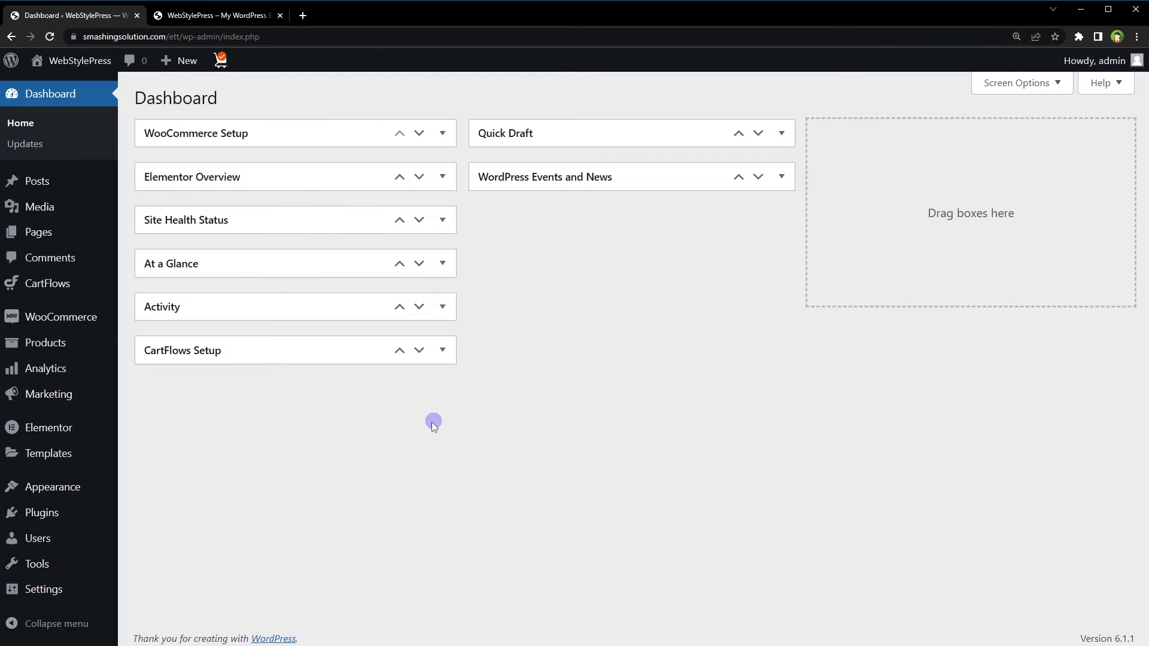
mouse_move(90, 321)
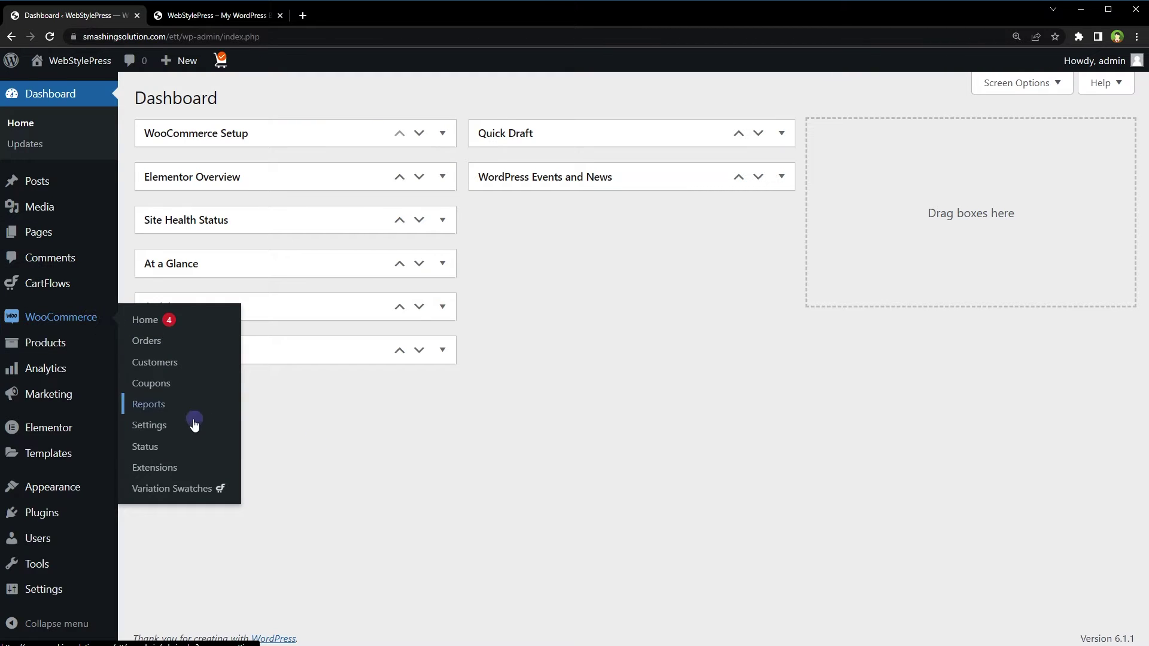
click(156, 424)
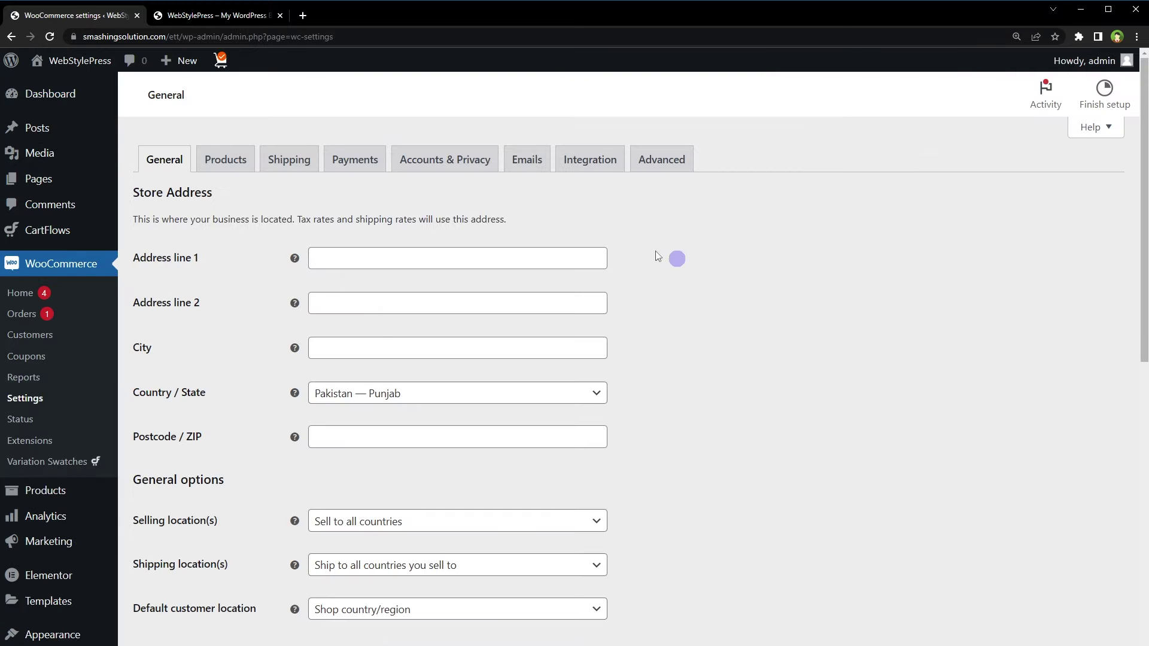
click(530, 161)
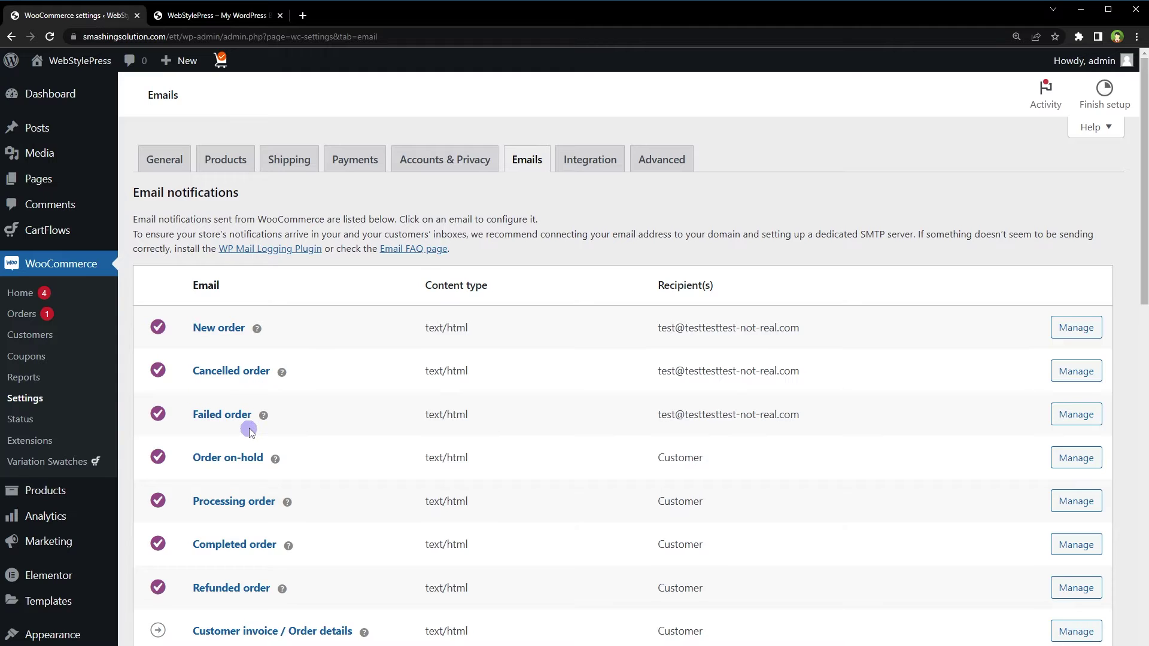
drag(635, 286, 713, 286)
click(609, 337)
drag(862, 422, 623, 420)
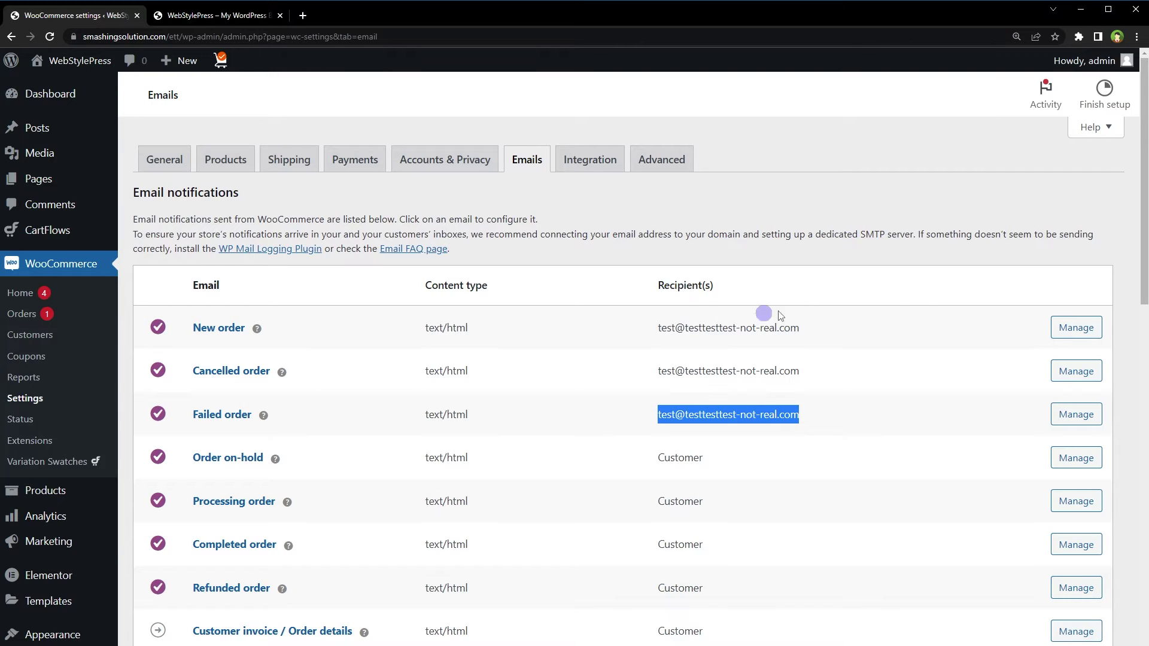
click(1061, 328)
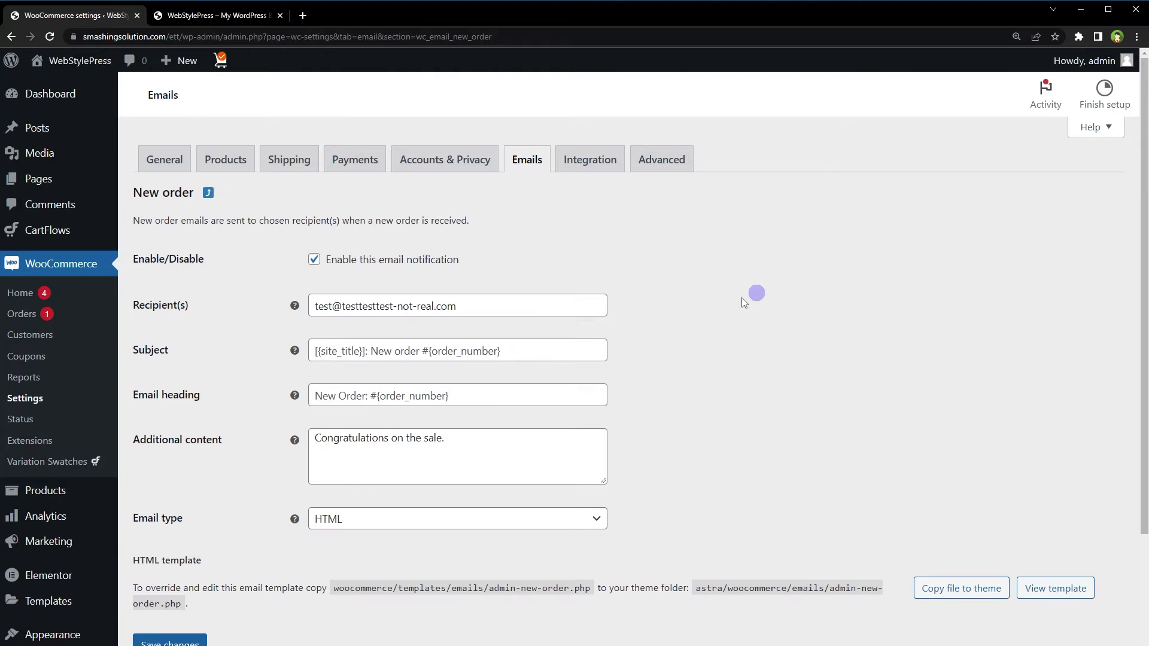
drag(473, 306, 261, 307)
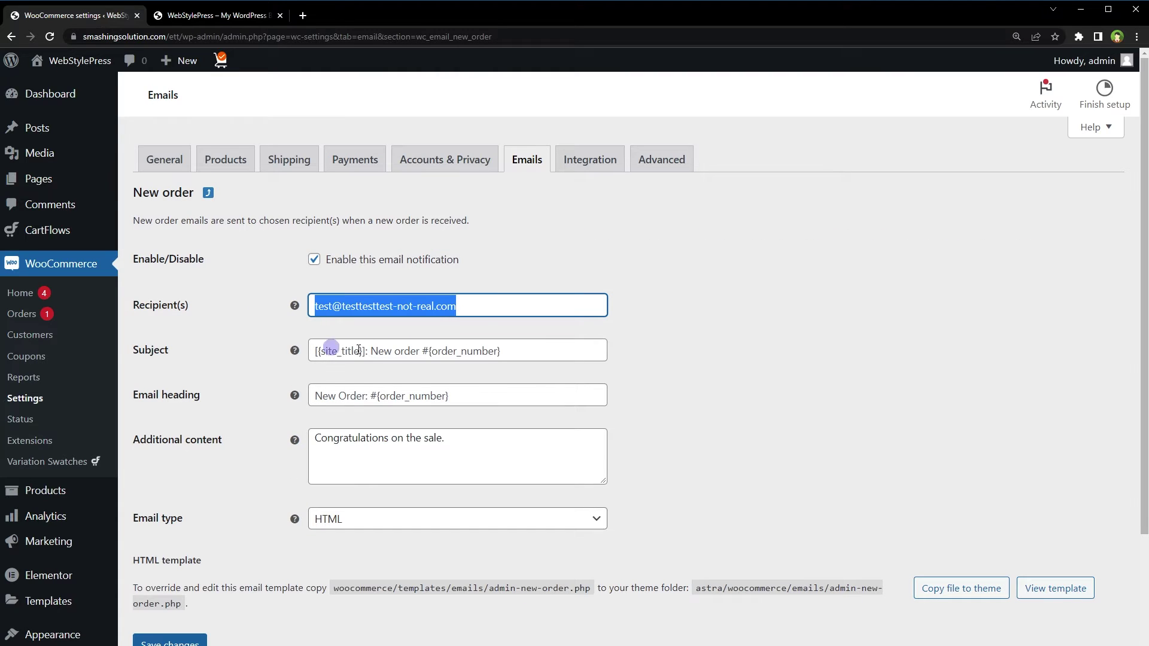
click(514, 352)
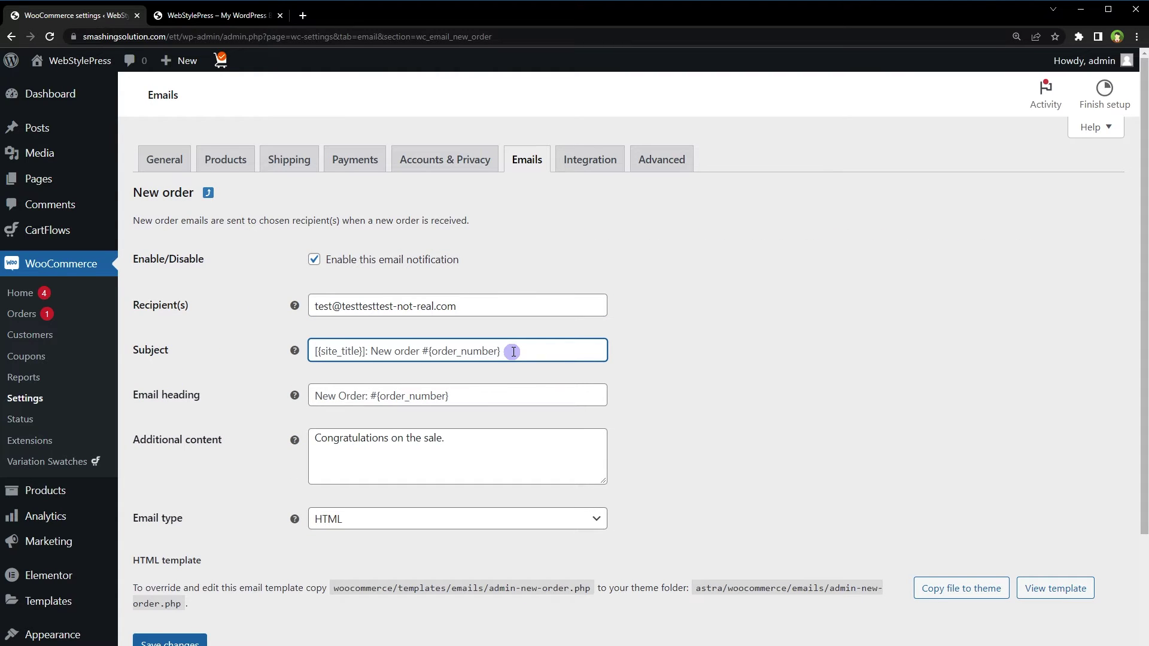
click(513, 396)
click(513, 444)
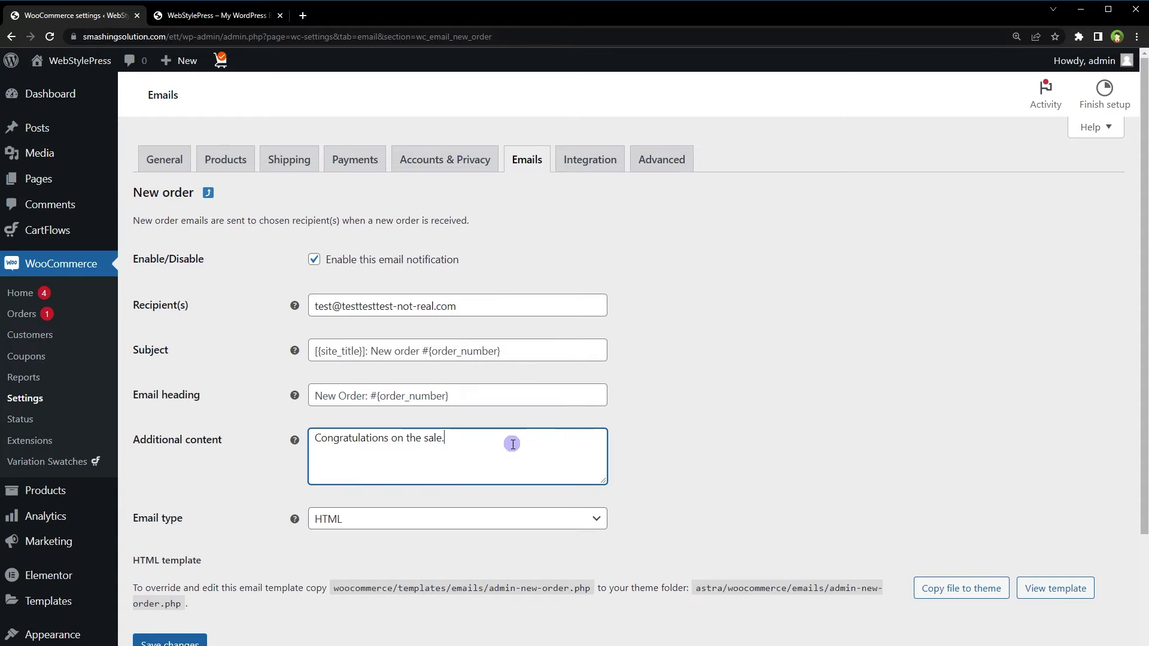
click(500, 500)
click(492, 520)
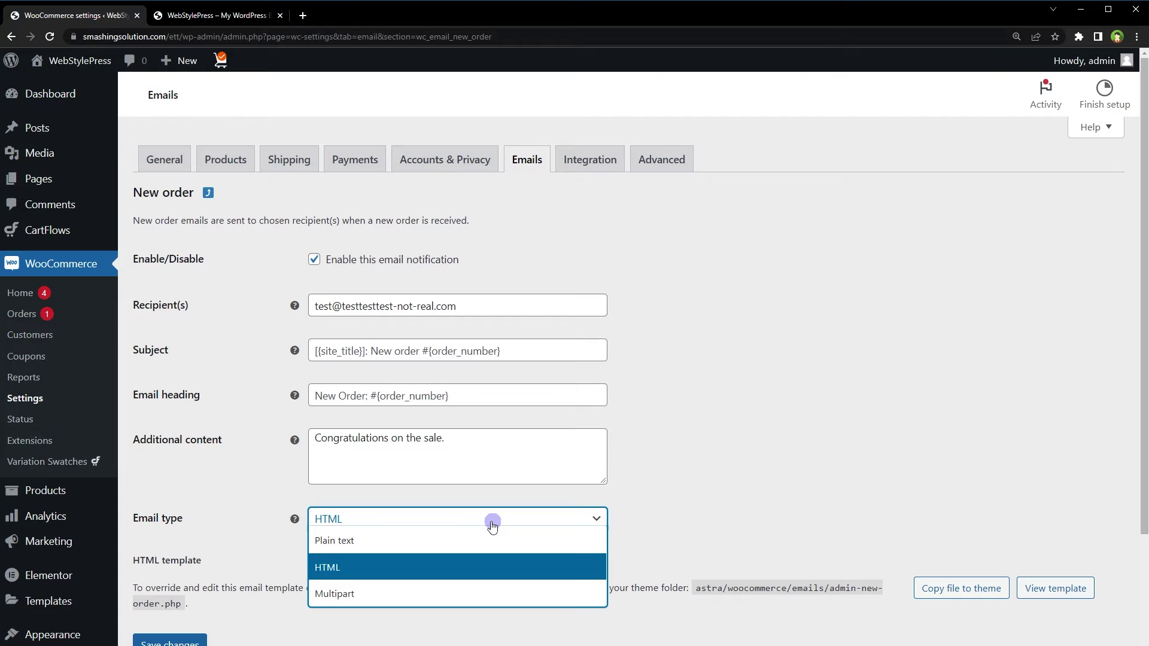
click(871, 539)
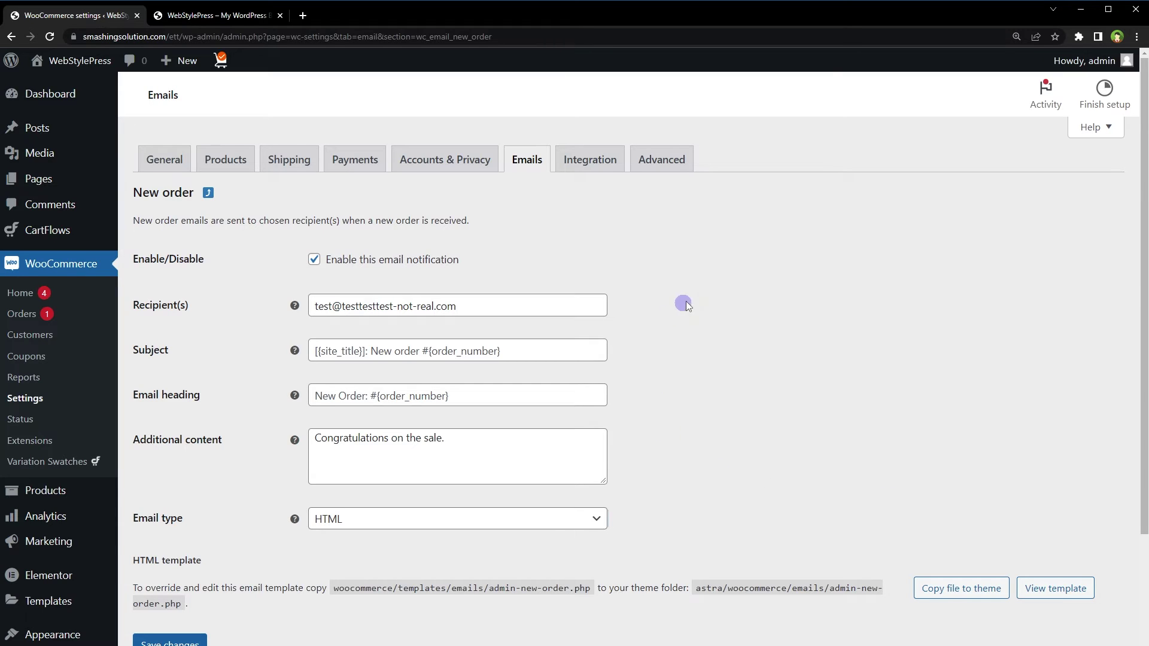
click(527, 171)
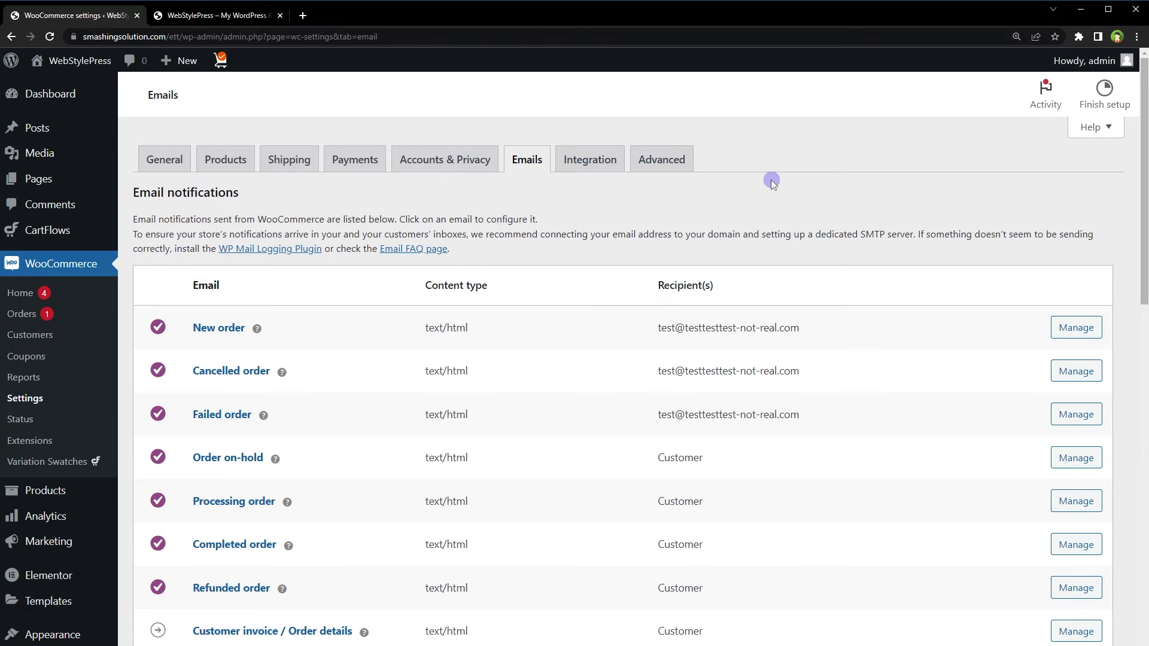
scroll(773, 184, down, 10)
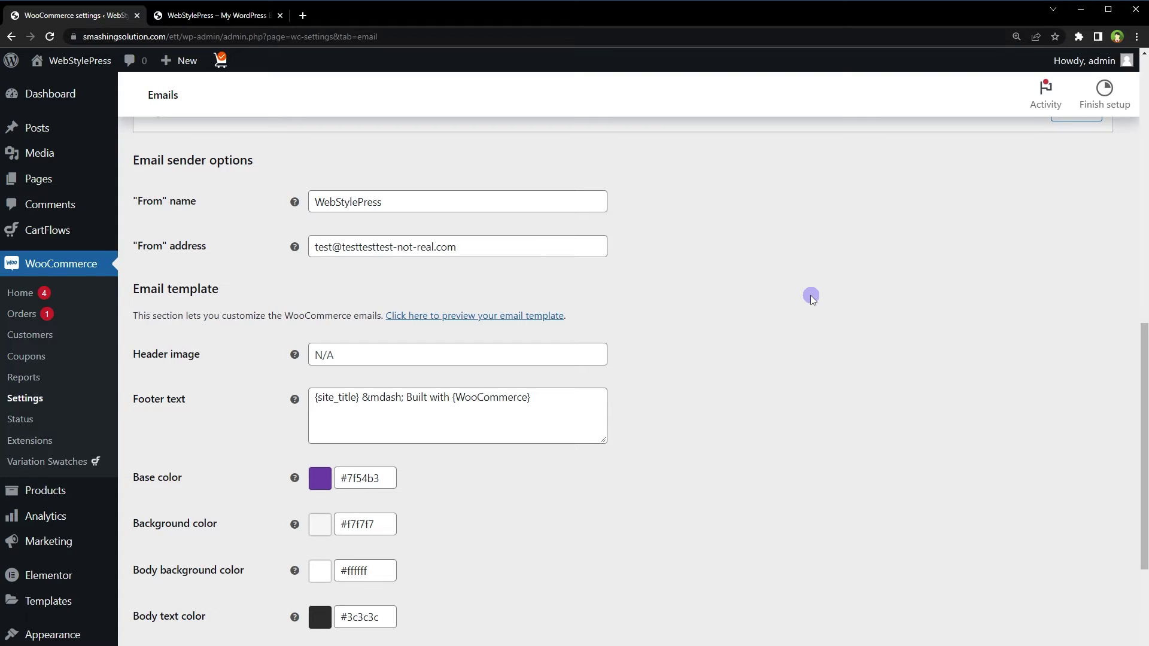
drag(289, 164, 150, 160)
click(310, 150)
click(353, 351)
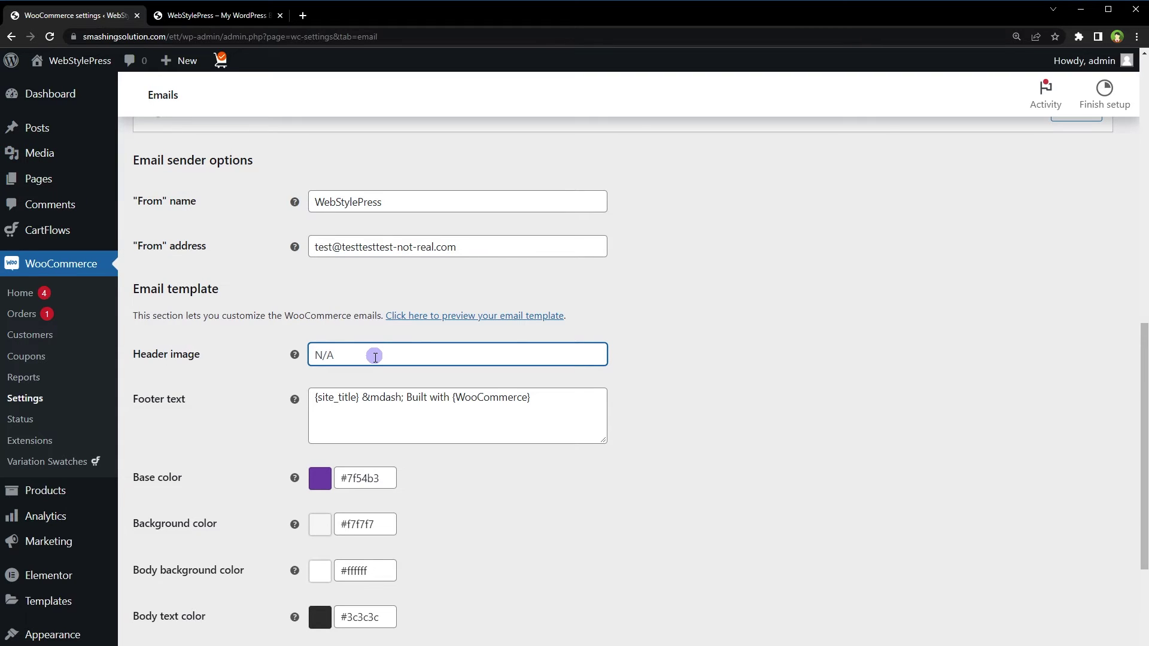
drag(559, 395, 287, 397)
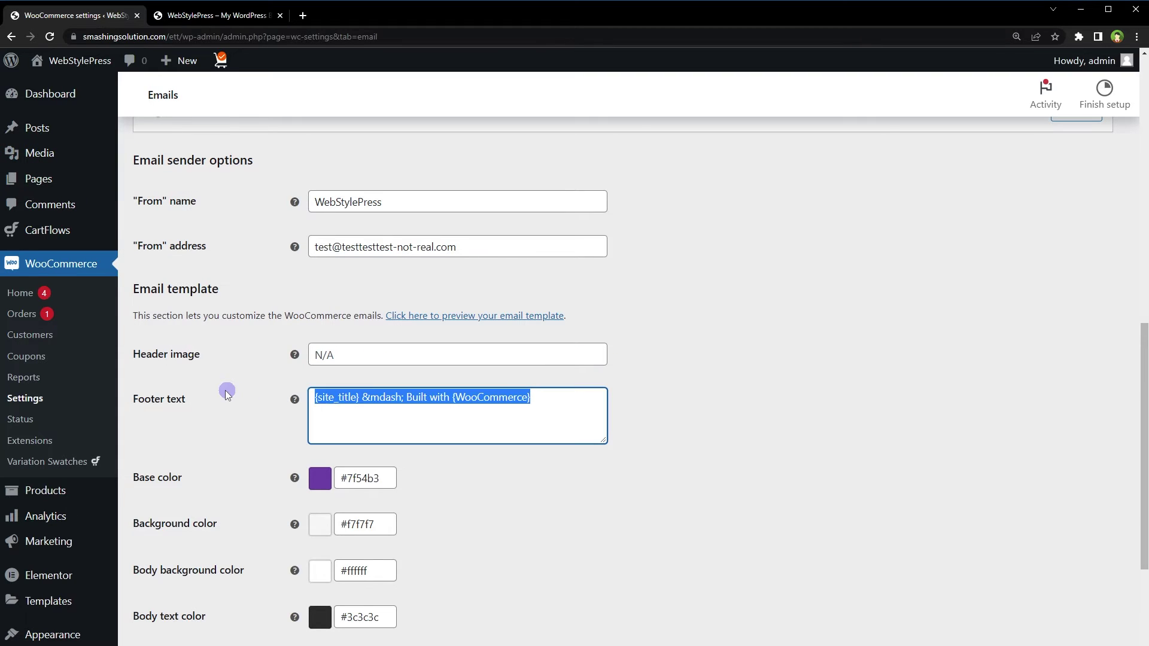
click(525, 505)
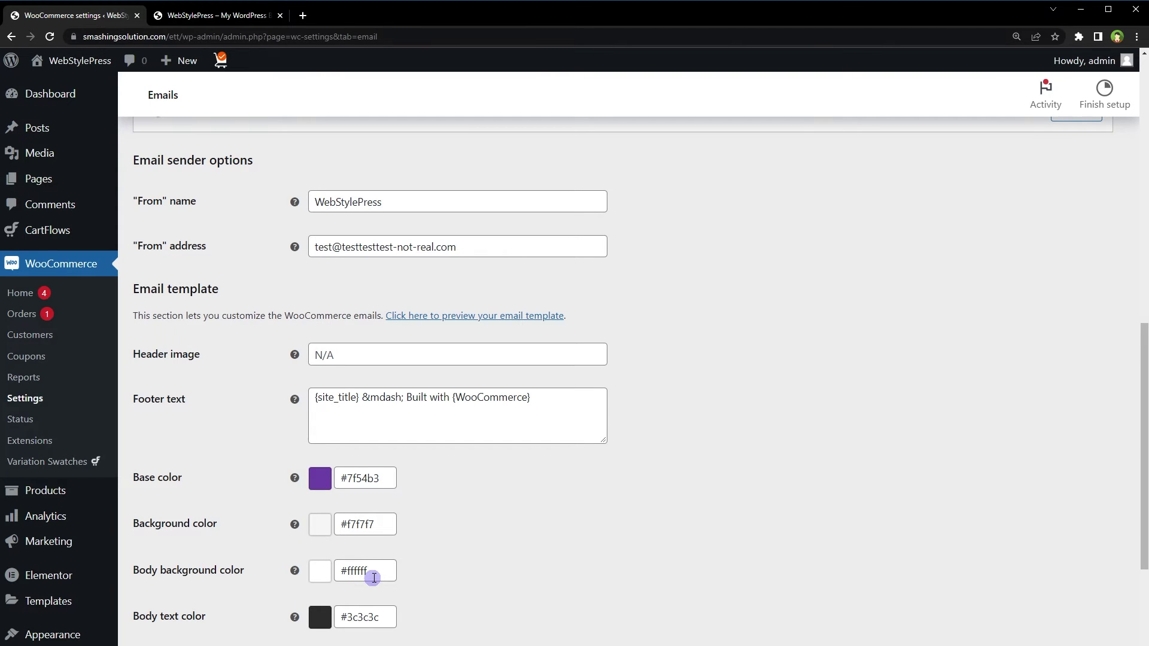
scroll(767, 464, down, 3)
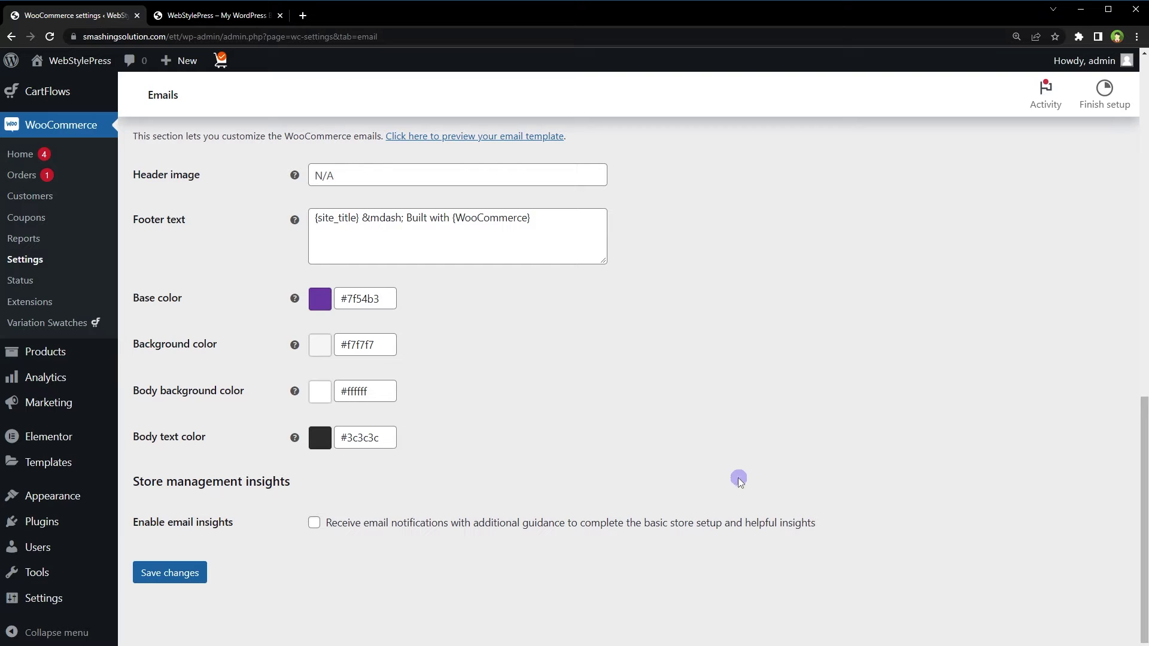
scroll(817, 413, up, 3)
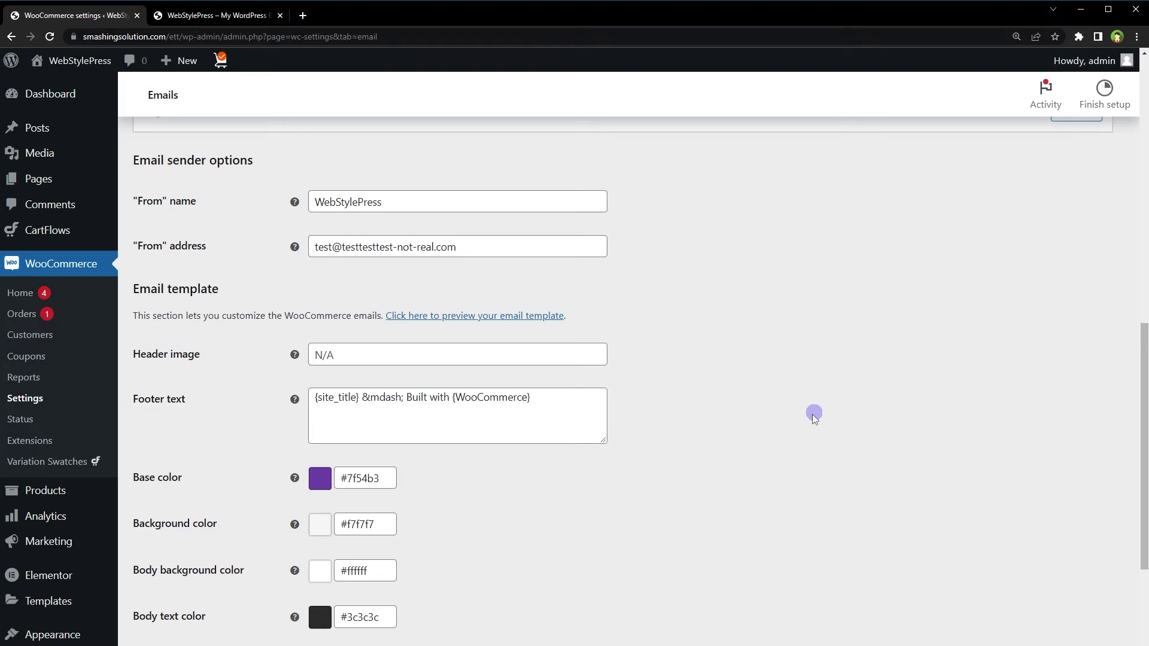
scroll(814, 414, down, 3)
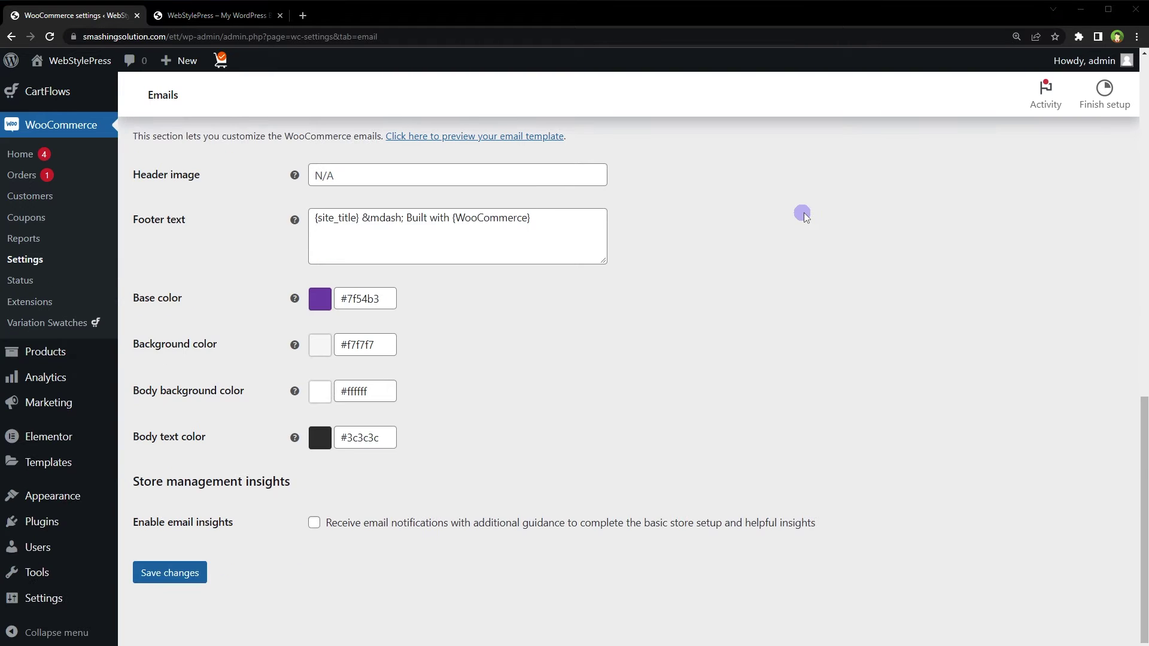
Find 'Email Template Customizer for WooCommerce' by VillaTheme under Add New Plugins, install and activate it
mouse_move(42, 522)
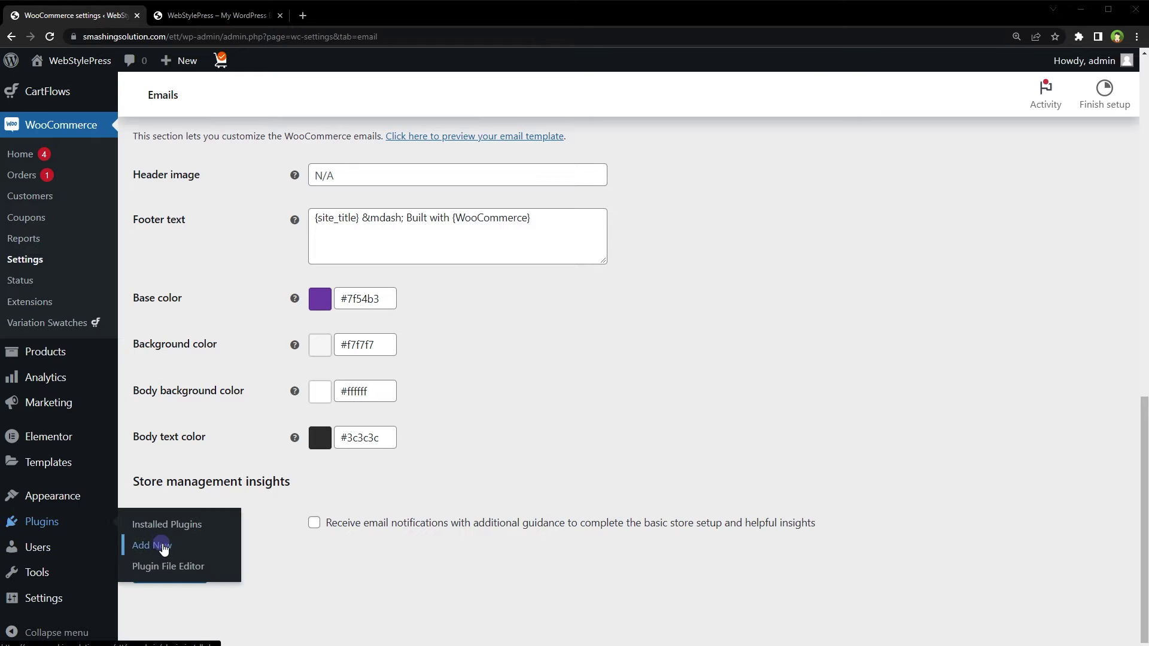
click(163, 545)
click(997, 139)
text(Template Customizer for WooCommerce)
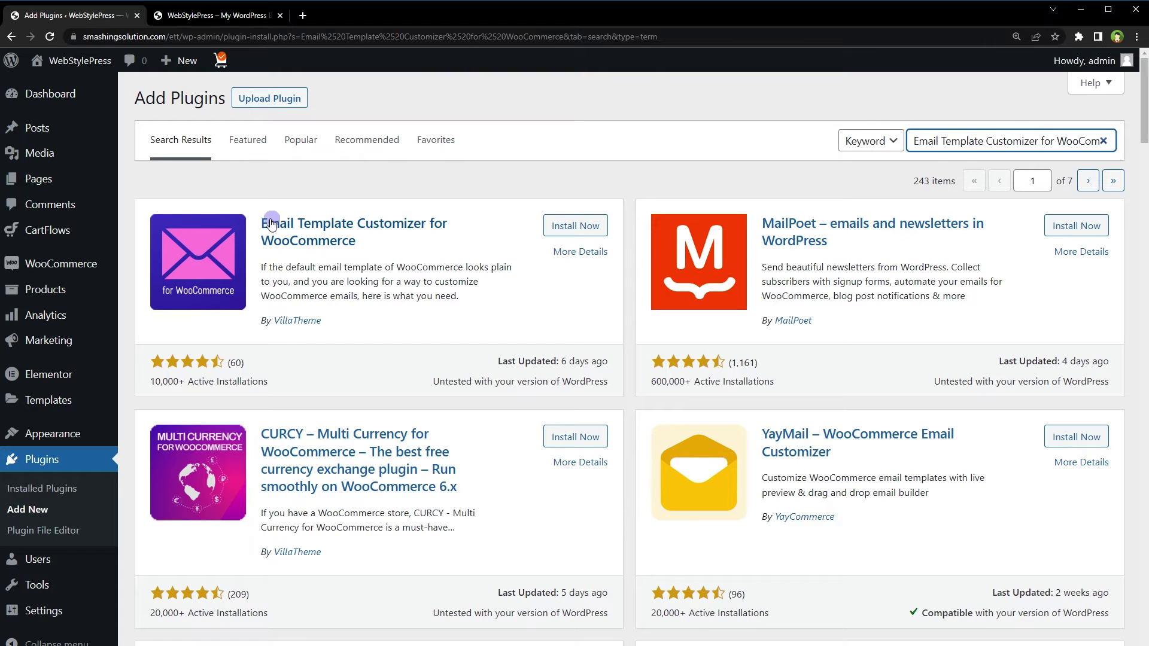
drag(256, 223, 449, 241)
drag(322, 320, 273, 320)
click(565, 227)
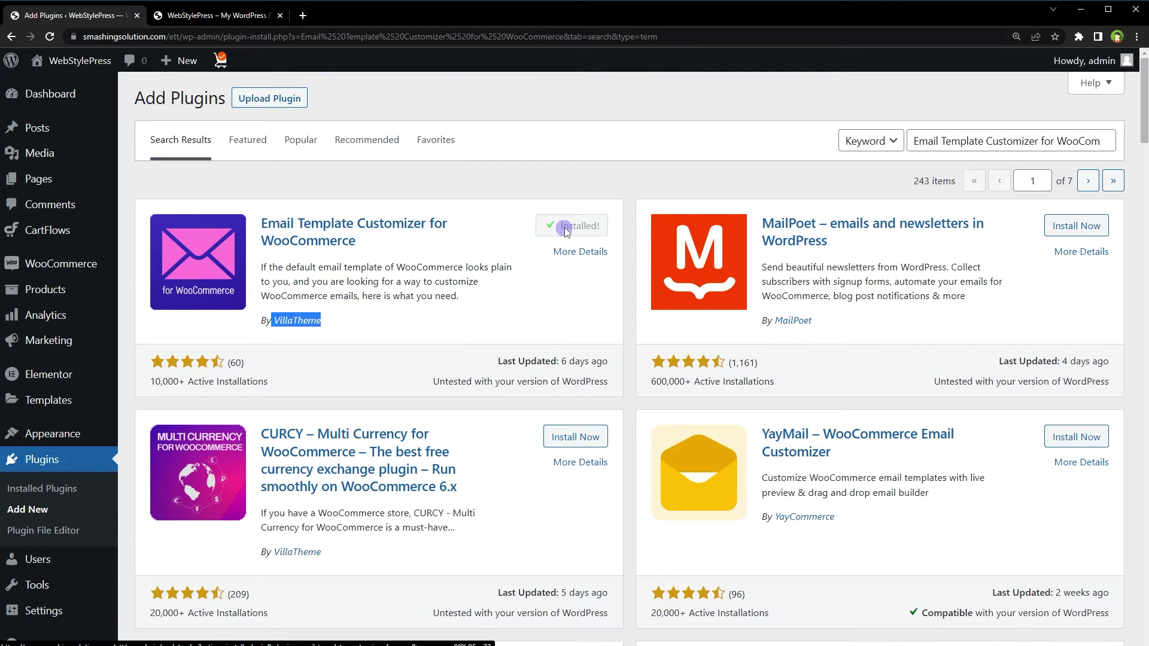
click(566, 228)
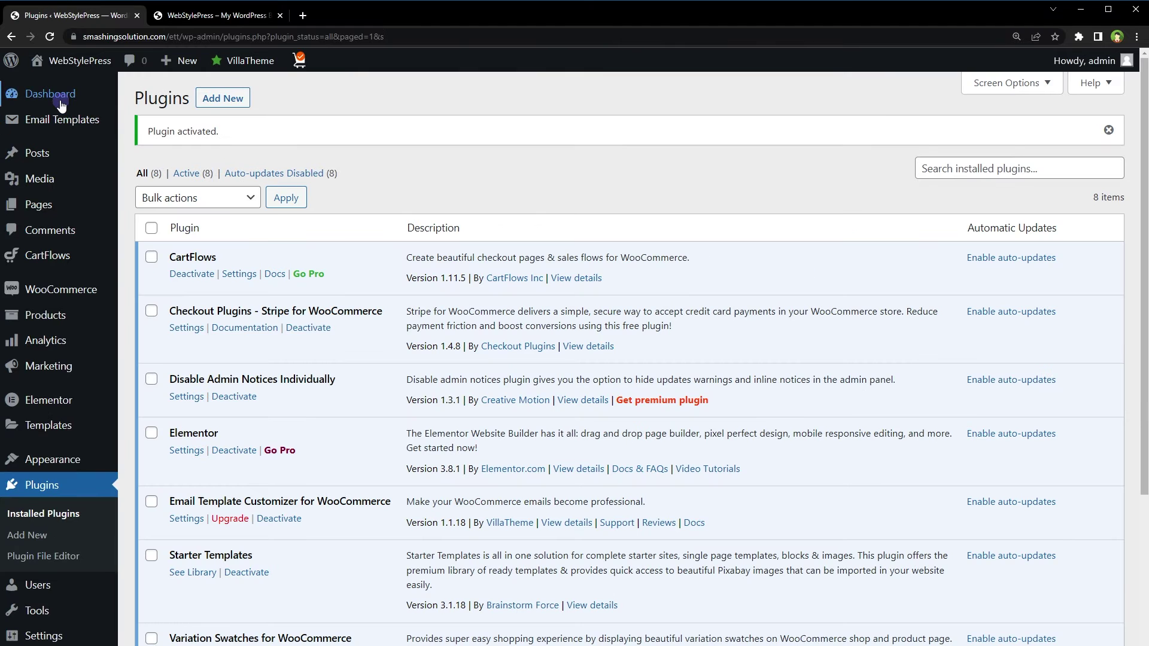
mouse_move(60, 99)
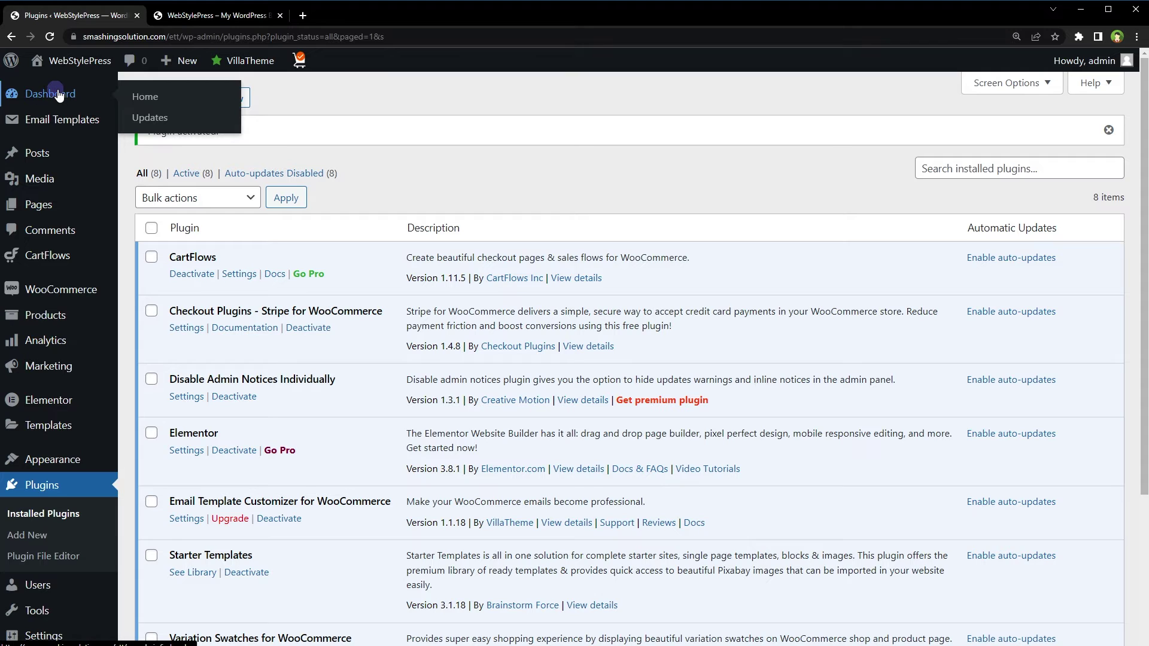
mouse_move(64, 121)
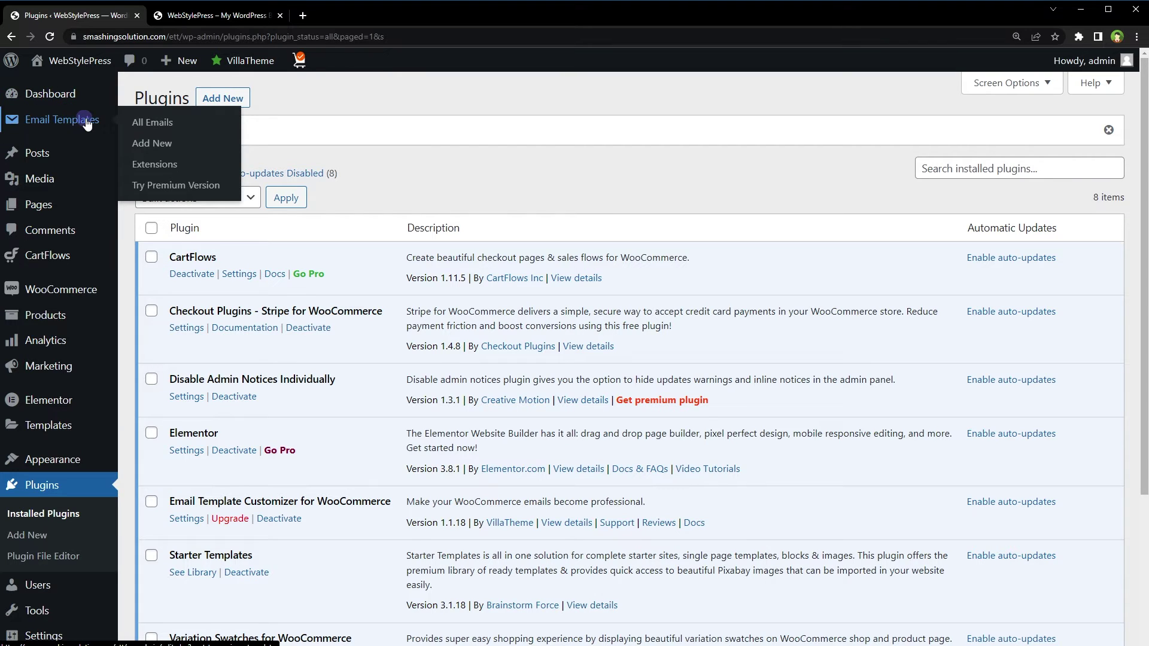
click(191, 149)
click(195, 124)
Open the All Emails template list and look at the New account and Reset password types
click(177, 124)
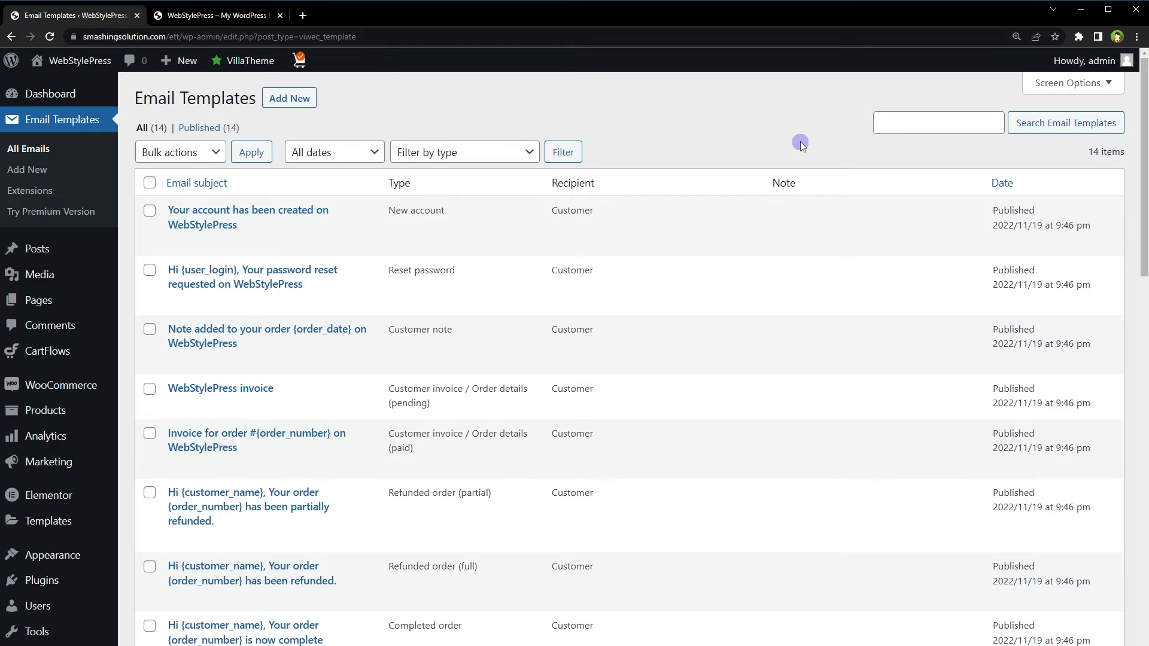
drag(458, 210, 395, 210)
drag(468, 273, 389, 329)
click(464, 317)
Scroll down the list to the Failed order, Cancelled order and New order templates
scroll(788, 303, down, 3)
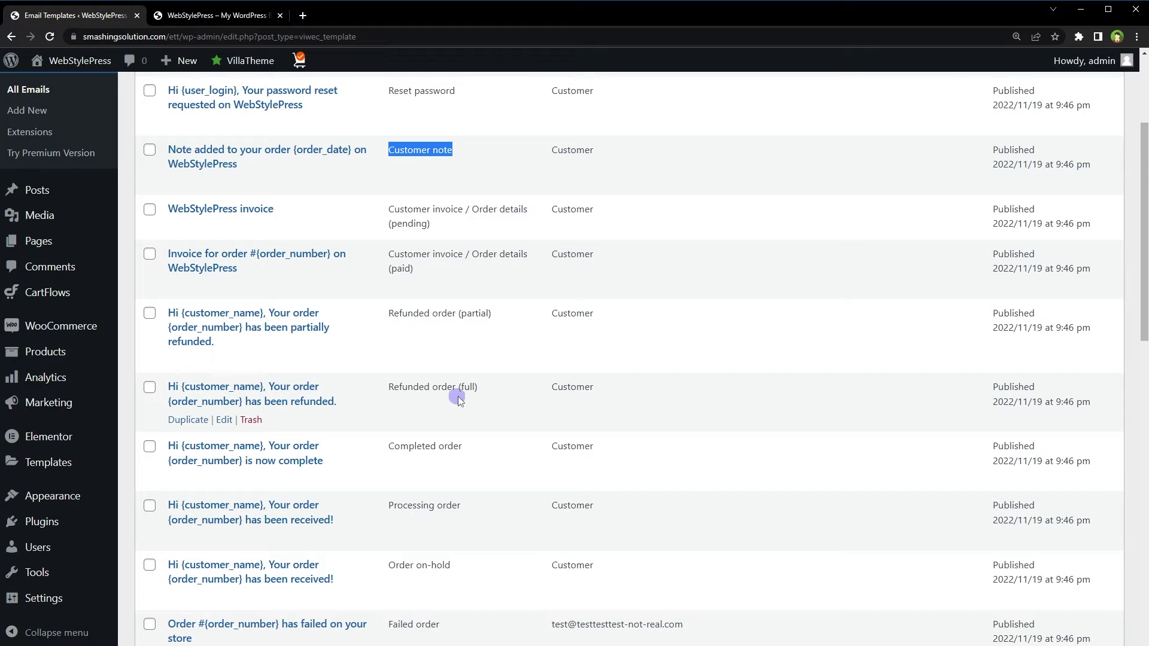
drag(395, 446, 474, 444)
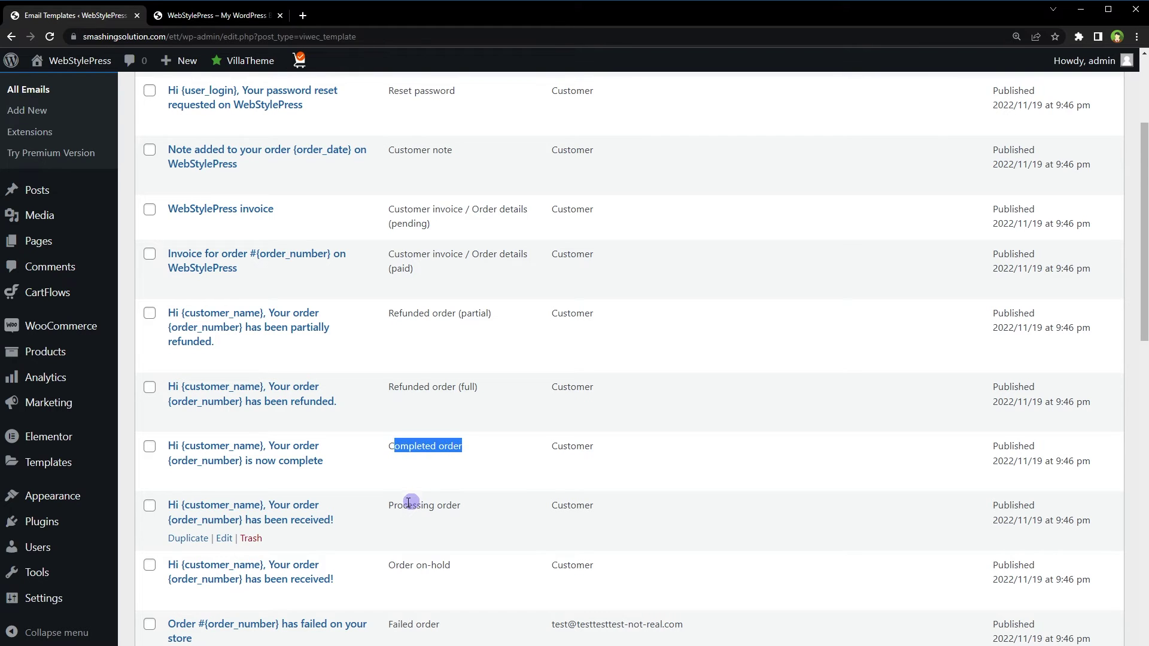
drag(408, 503, 452, 504)
scroll(855, 422, down, 4)
scroll(854, 422, down, 2)
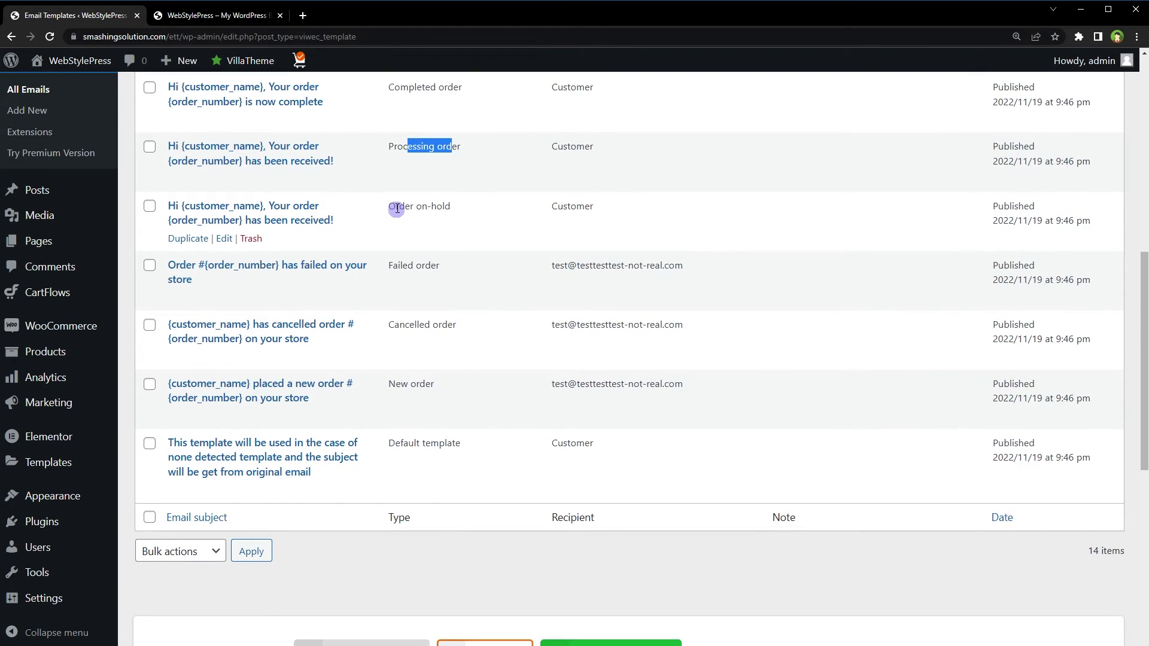
drag(395, 206, 474, 228)
drag(393, 265, 443, 267)
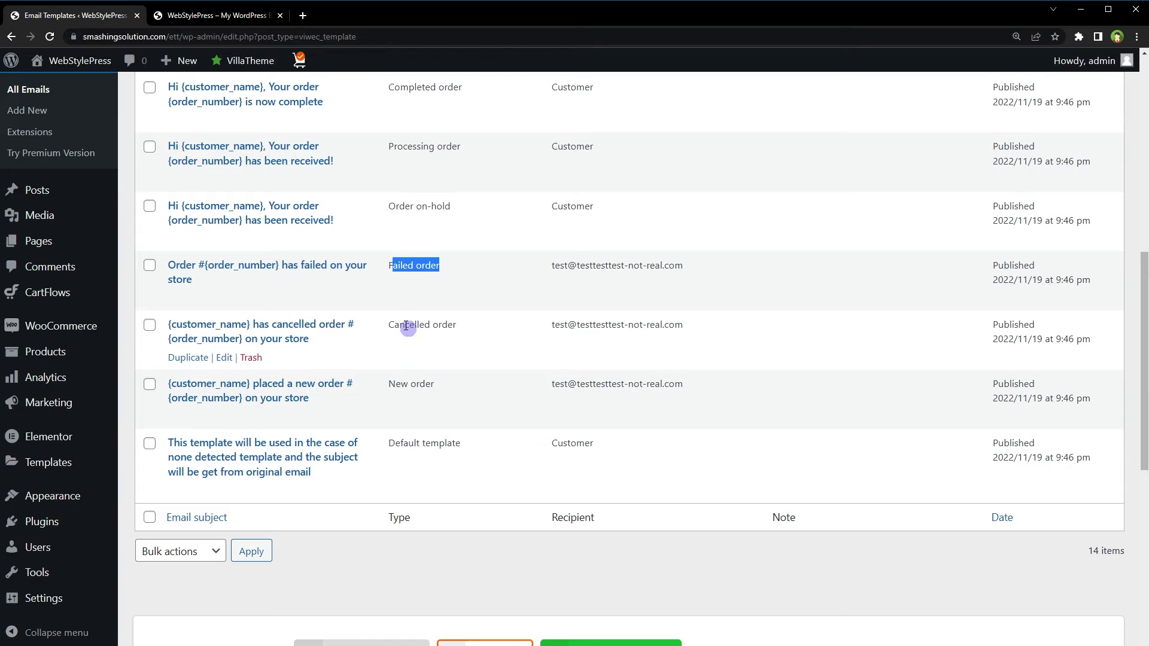
drag(395, 325, 458, 326)
drag(389, 383, 456, 396)
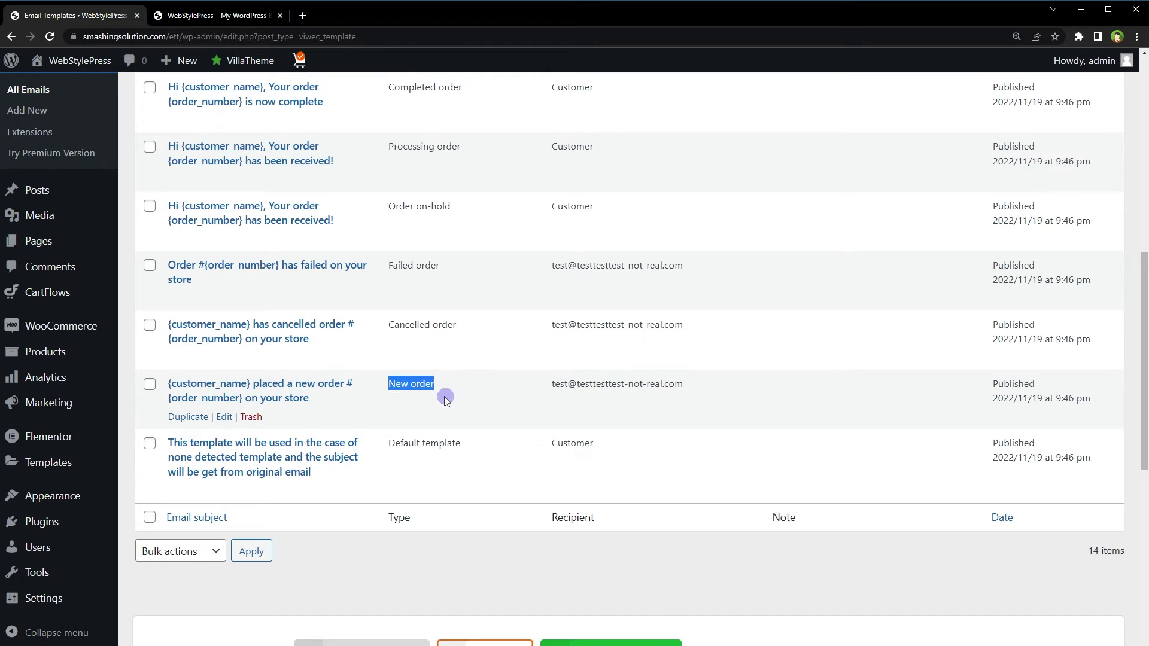
Open the New order template in the editor and scroll through its canvas
click(224, 418)
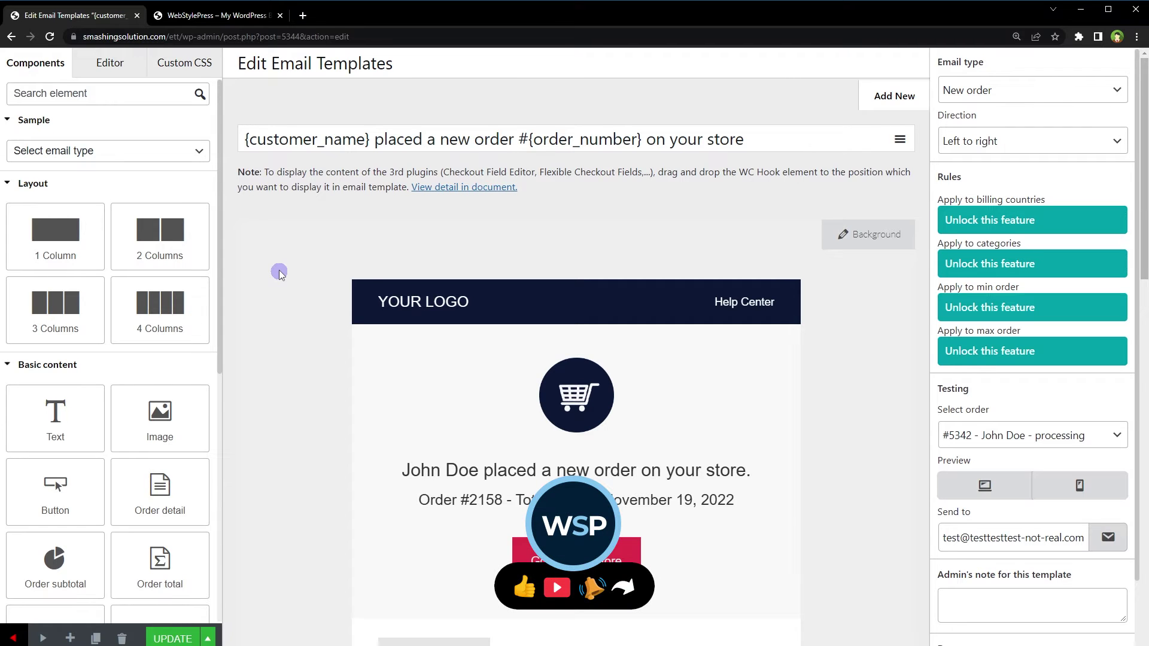
scroll(280, 274, down, 14)
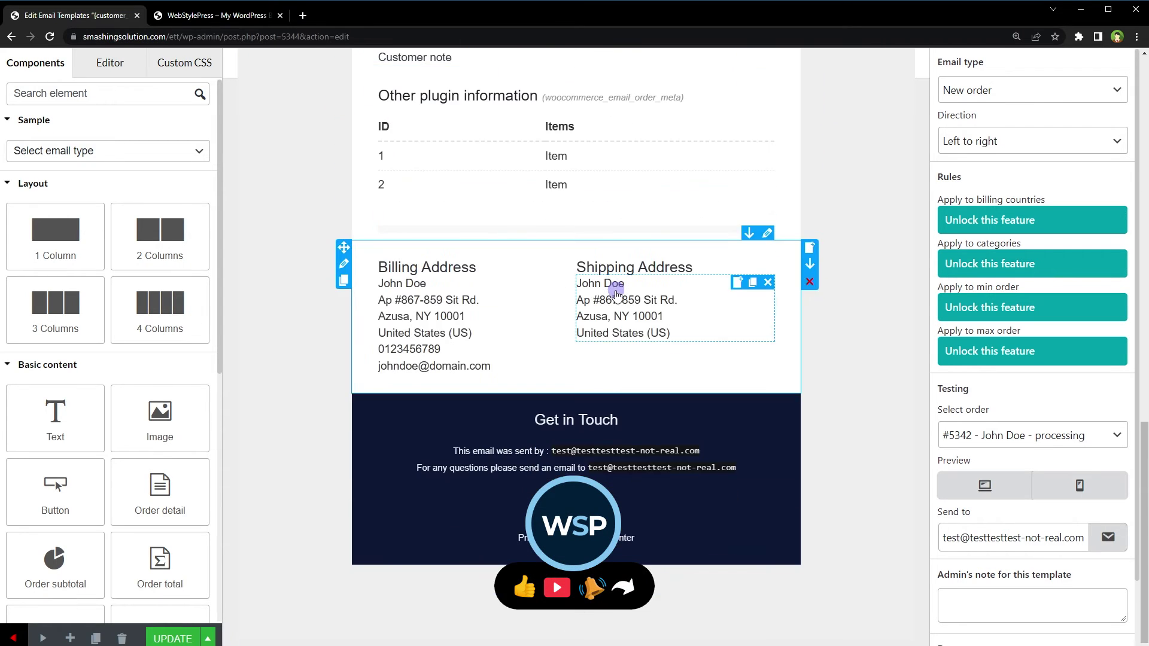
scroll(617, 294, up, 15)
scroll(677, 364, down, 12)
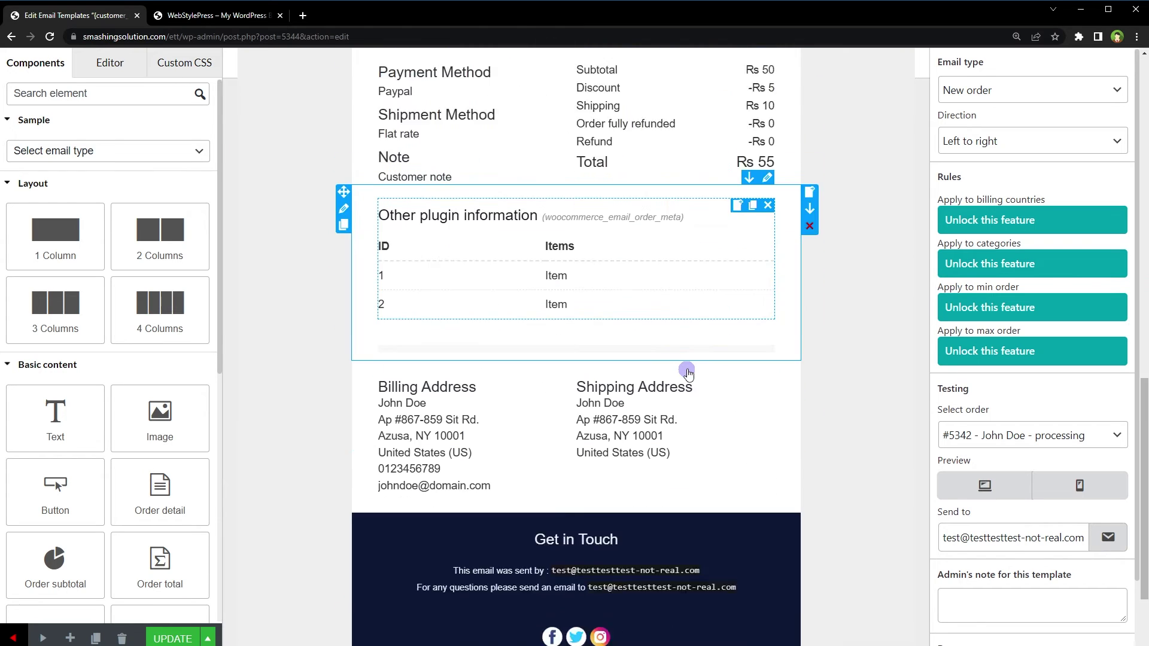
scroll(688, 372, down, 1)
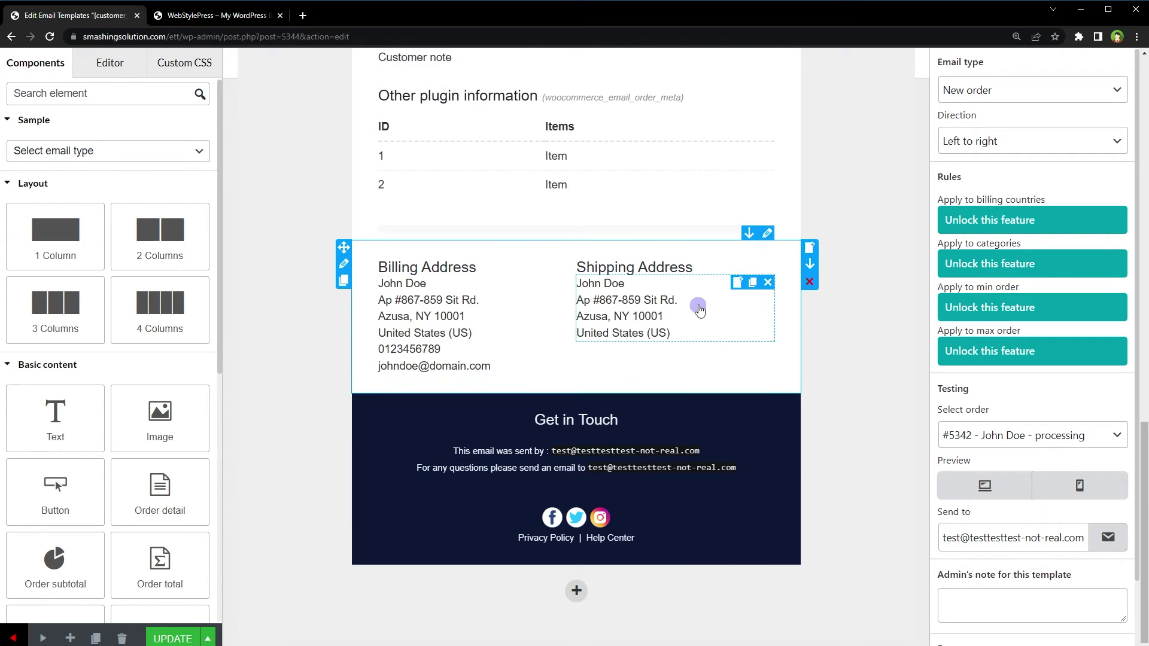
scroll(696, 303, up, 6)
scroll(359, 415, up, 11)
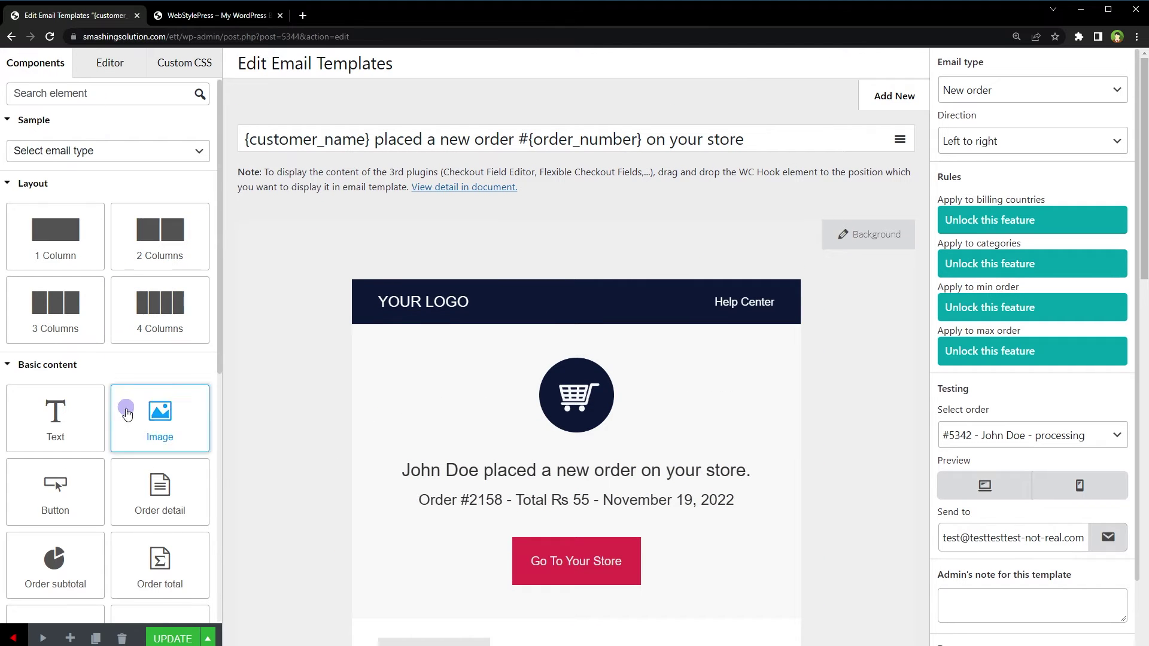
scroll(144, 374, down, 8)
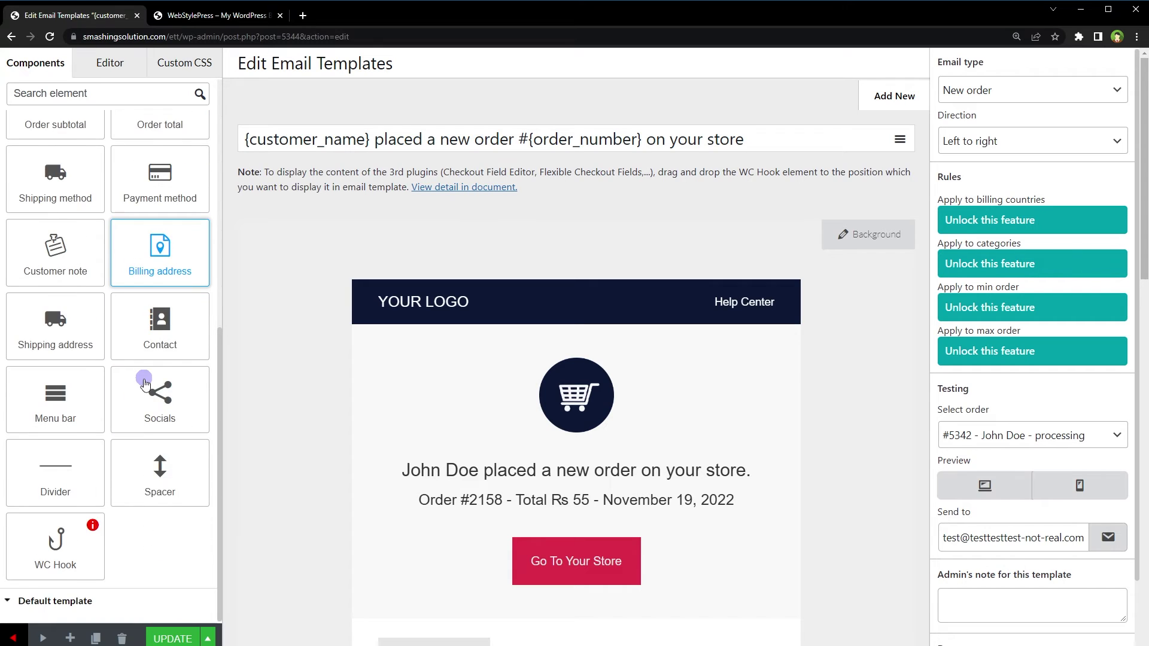
scroll(144, 380, up, 8)
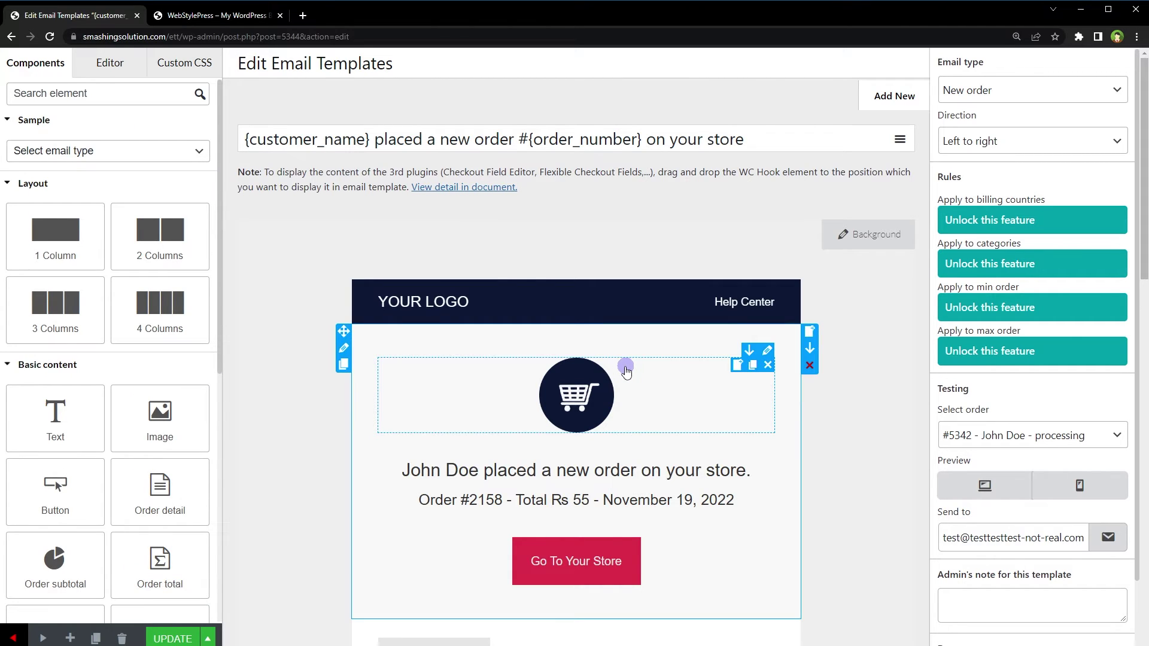
Select the cart image block in the email, then deselect it
click(681, 392)
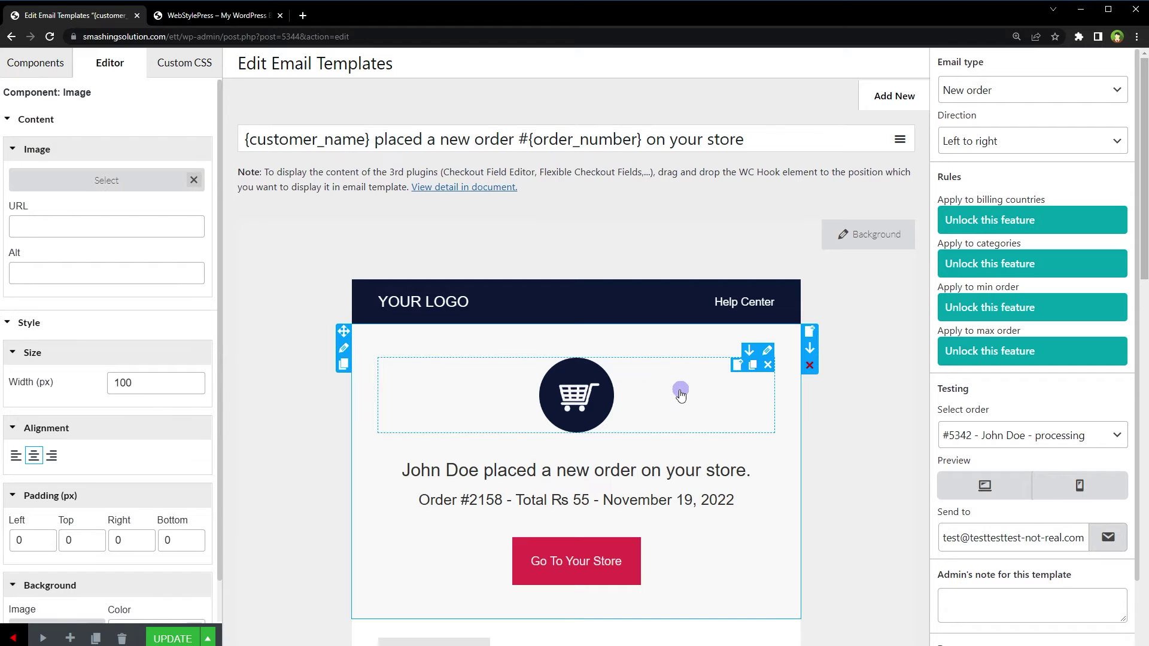
scroll(680, 392, down, 8)
scroll(681, 392, up, 8)
click(297, 364)
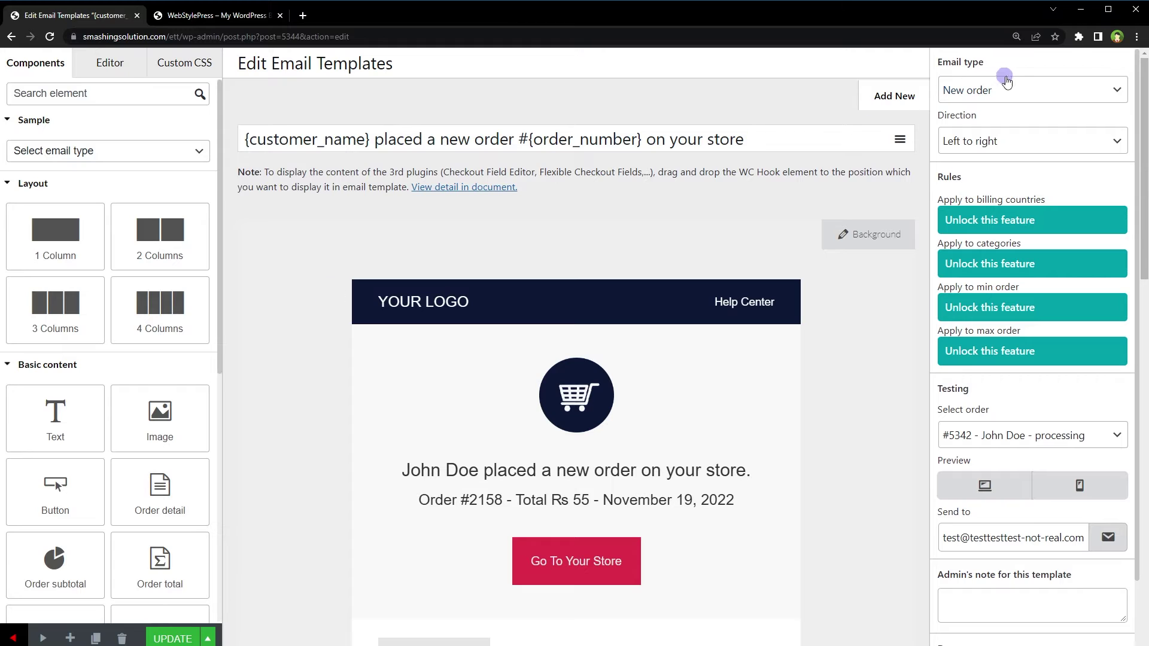
click(1035, 91)
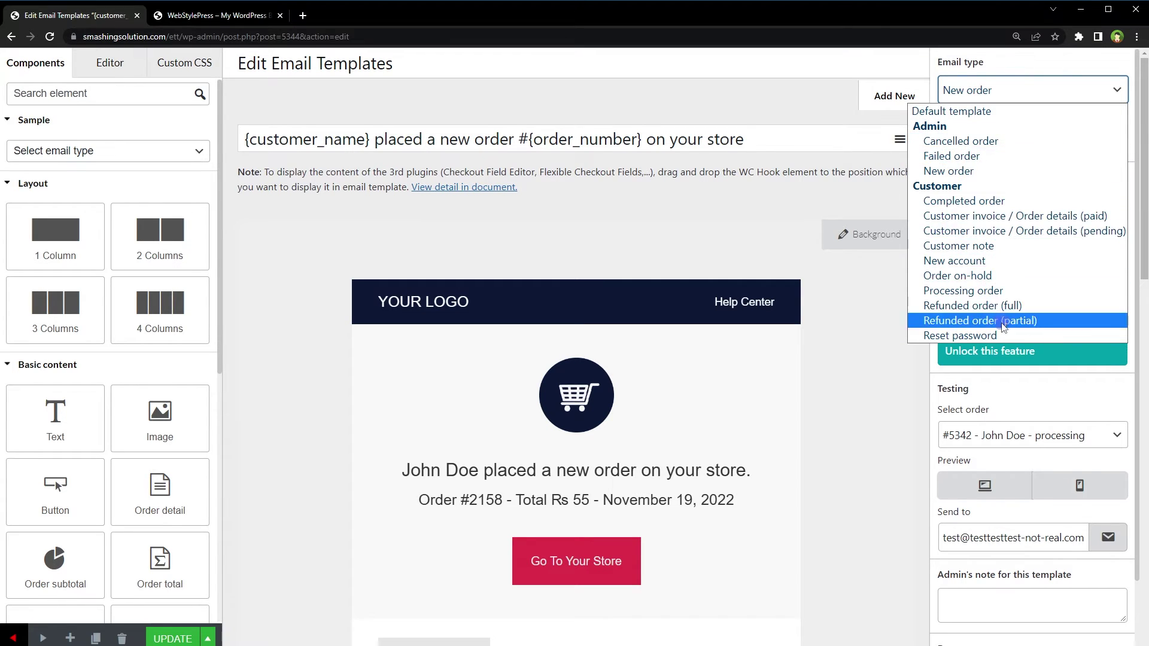
click(757, 217)
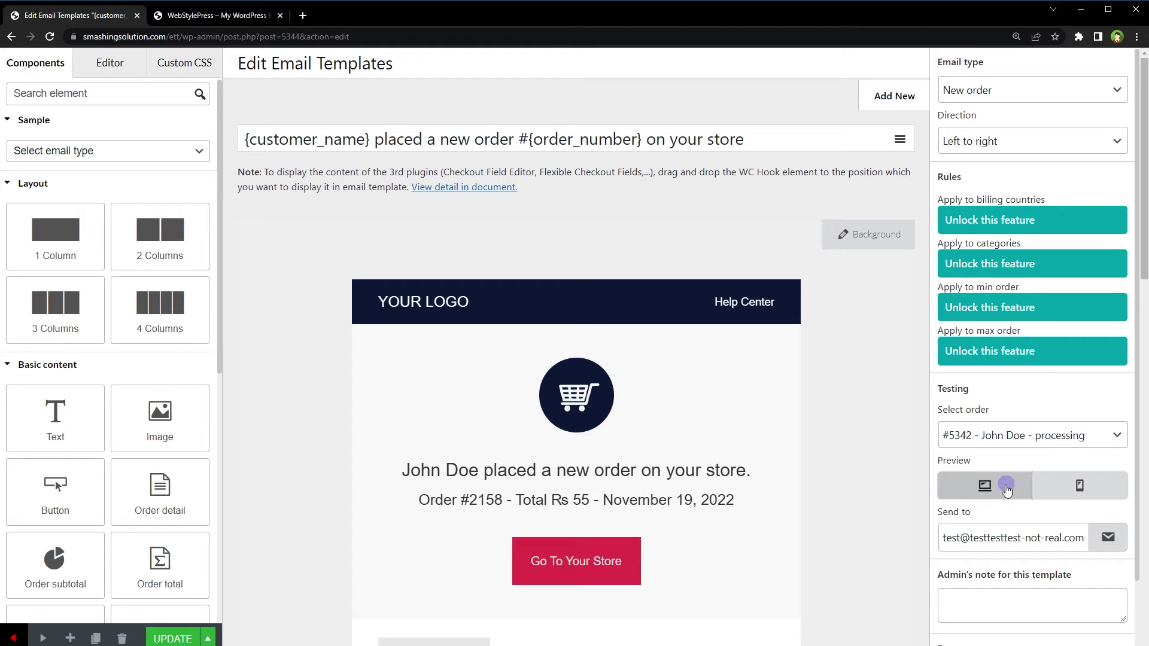
click(1007, 488)
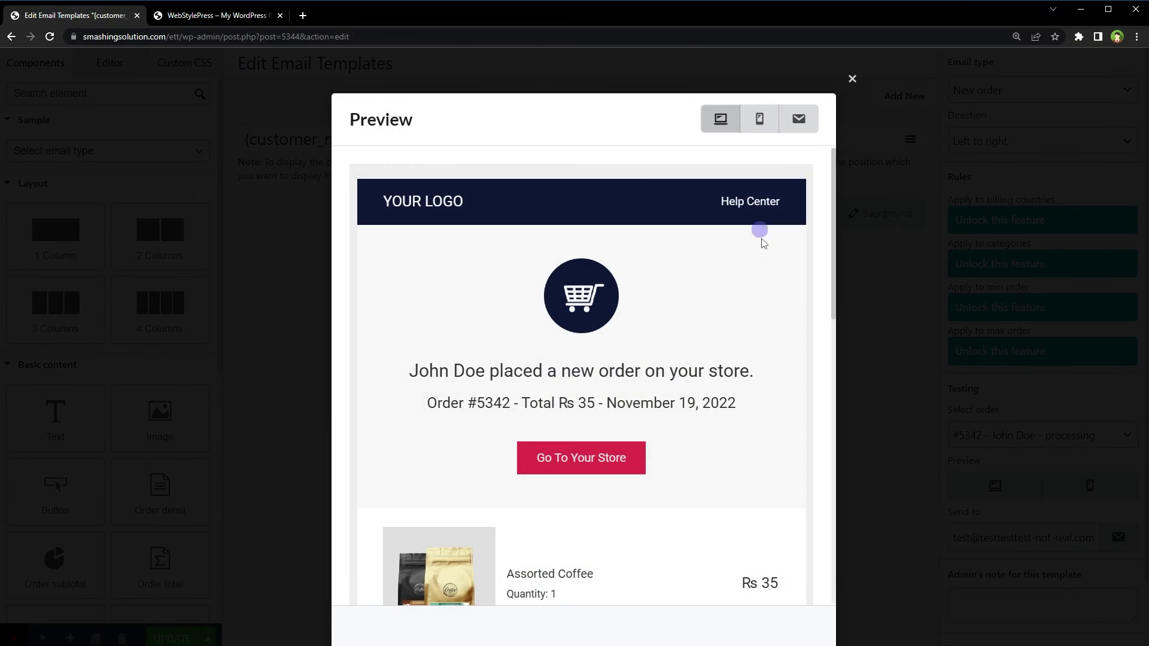
scroll(769, 281, down, 10)
scroll(777, 309, up, 10)
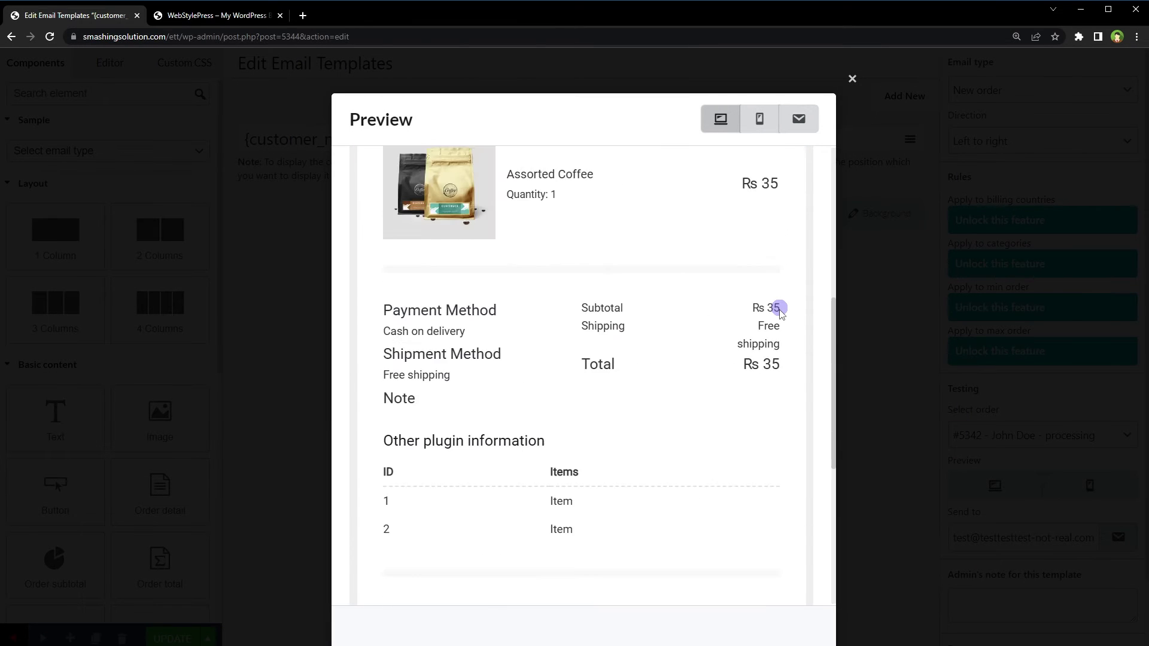
click(760, 118)
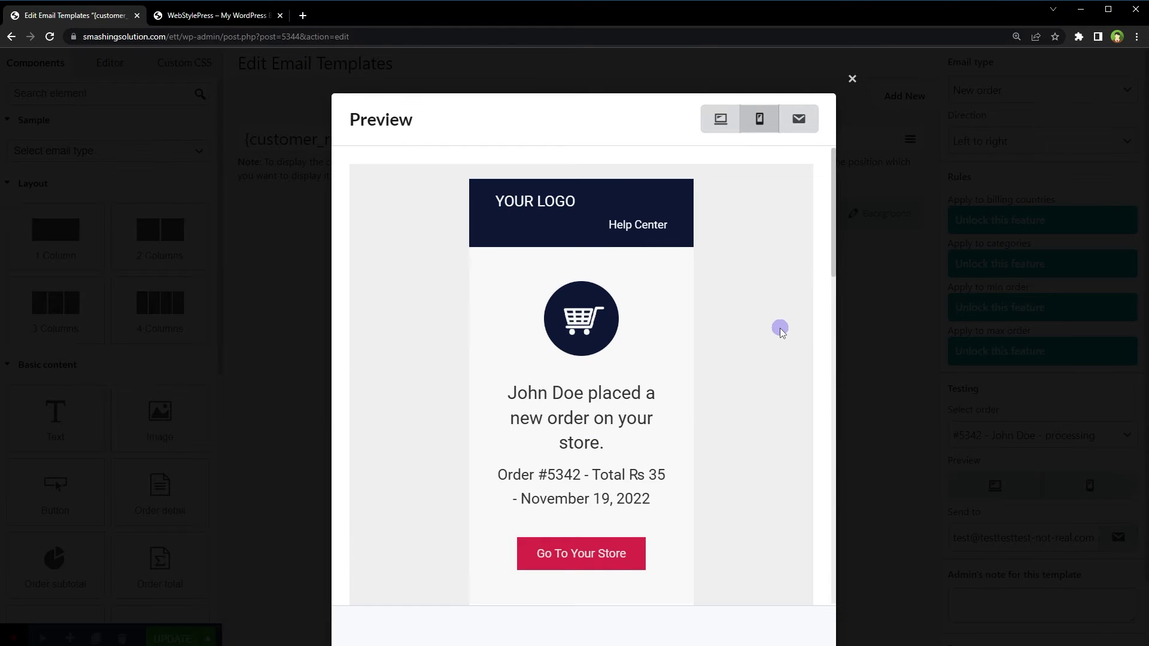
scroll(777, 336, down, 10)
scroll(777, 341, up, 4)
scroll(775, 342, up, 6)
click(852, 78)
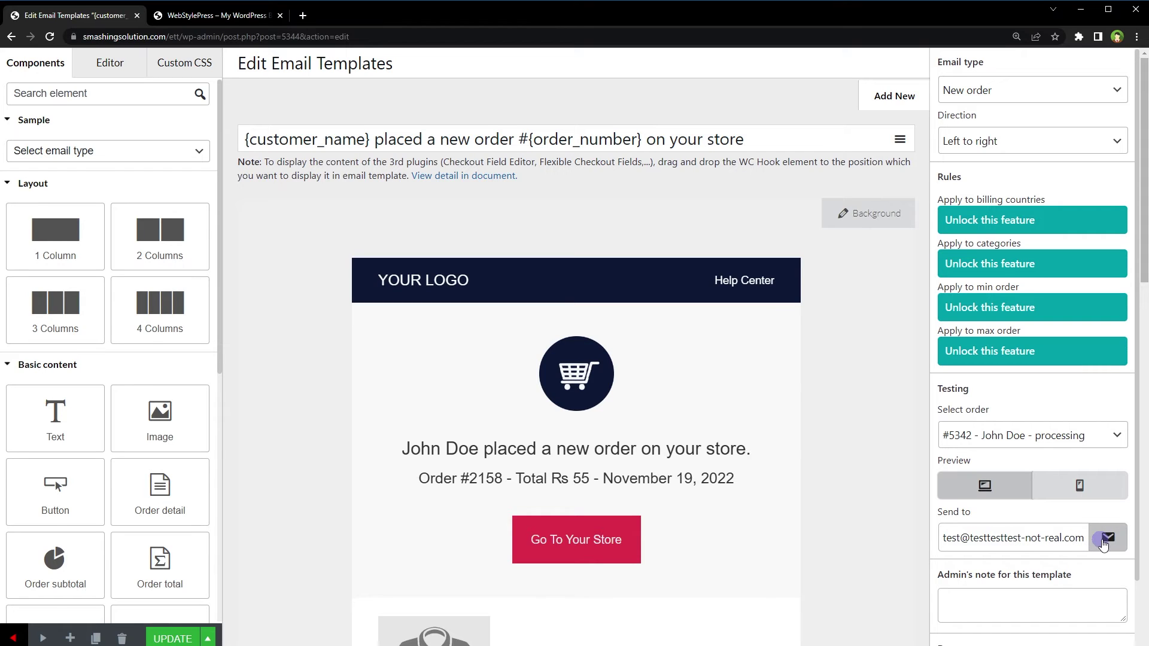
Send a test copy to the testing address, check the greeting and order-total lines, and compare with the store homepage
click(1108, 538)
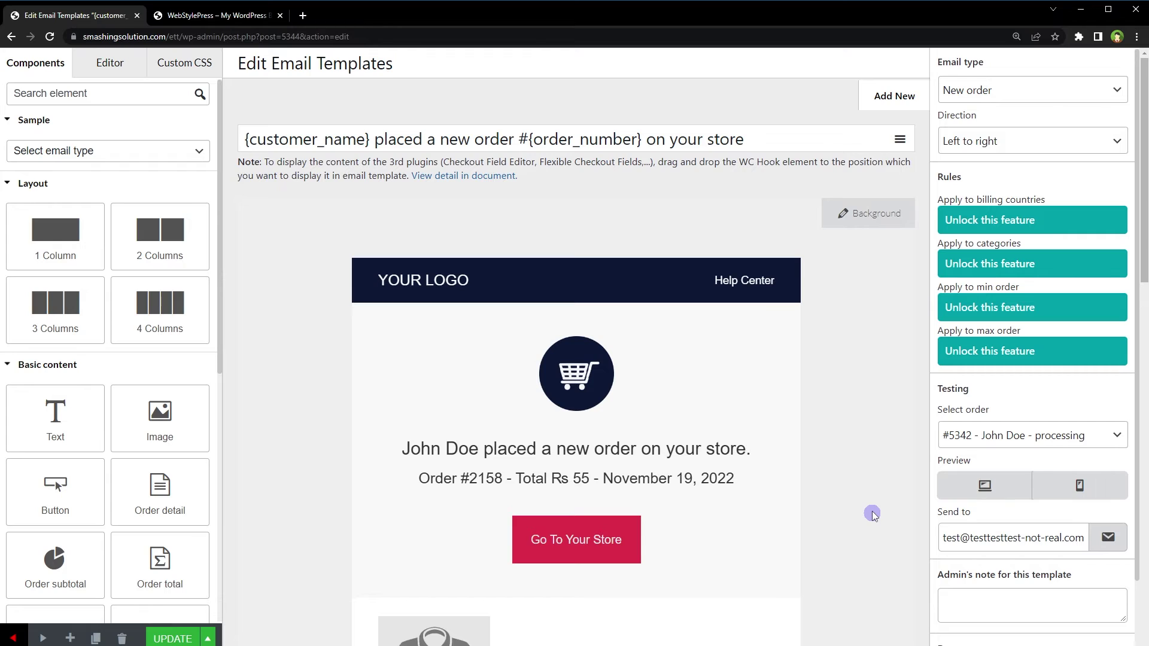
scroll(874, 469, down, 1)
click(660, 390)
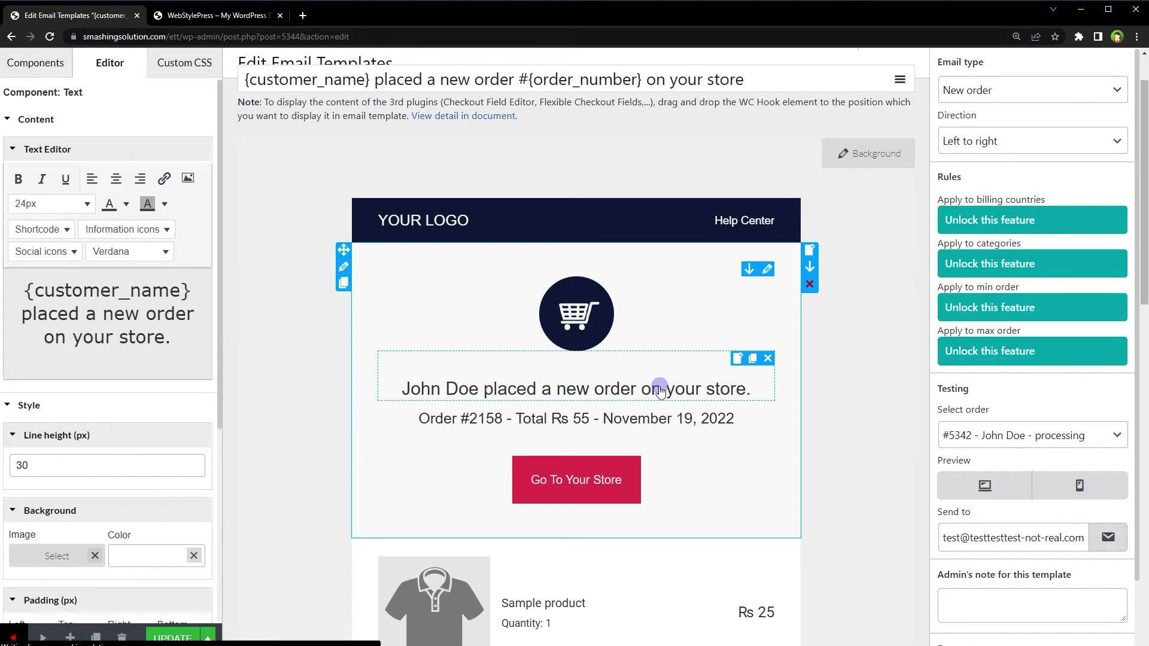
click(660, 417)
click(663, 391)
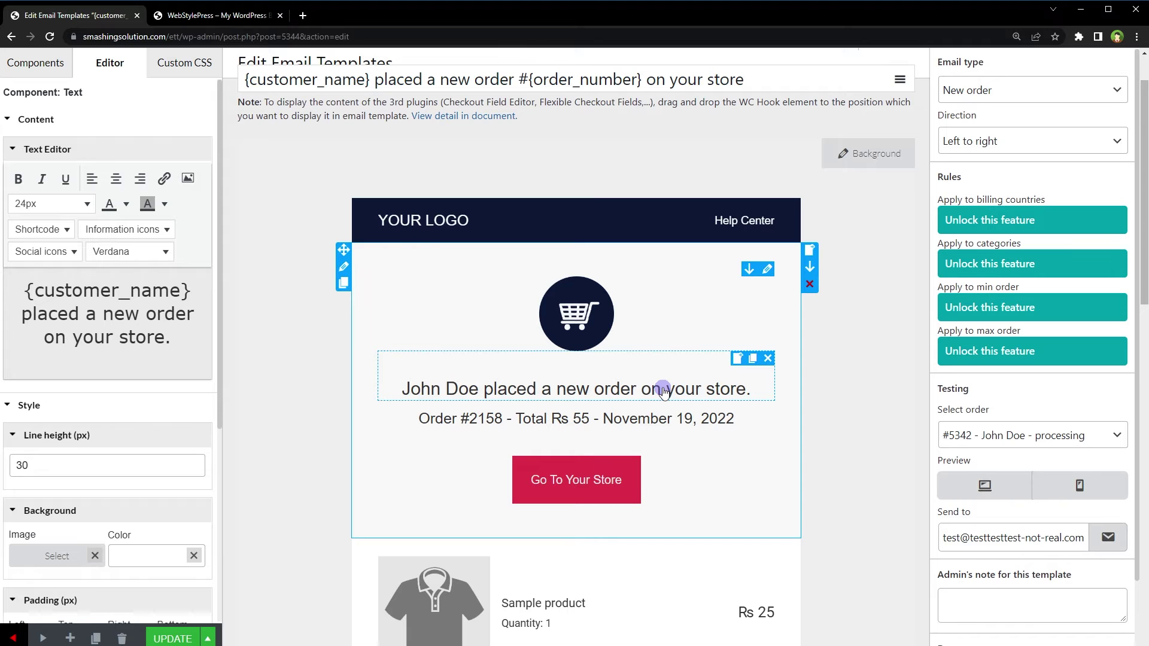
key(ctrl+Tab)
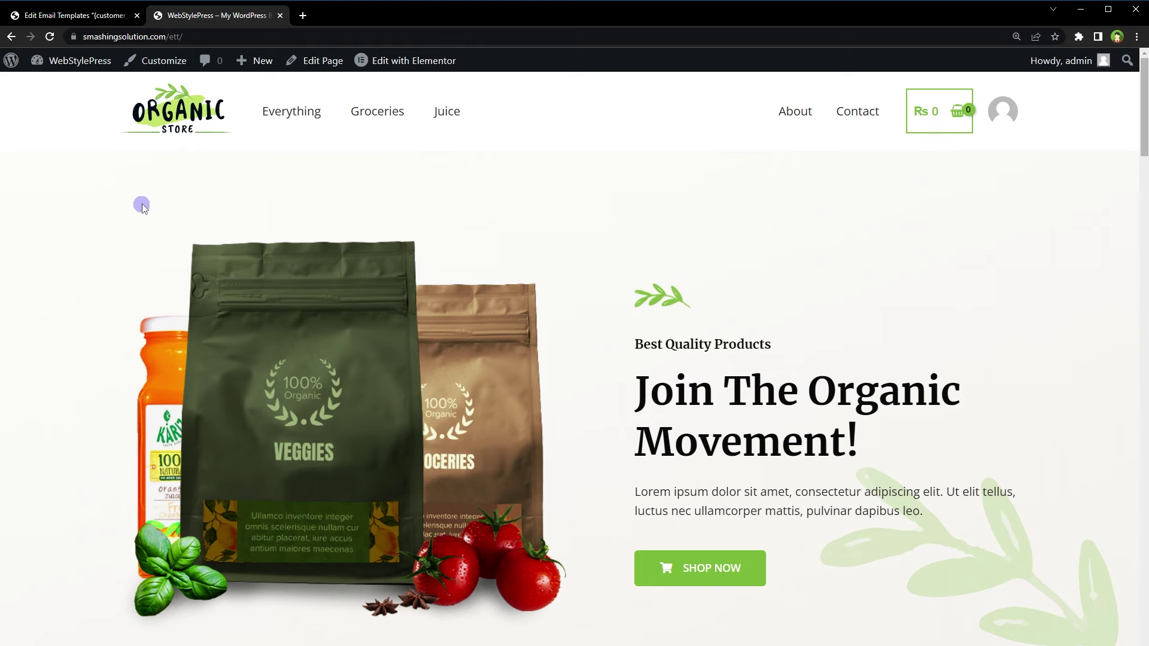
click(90, 15)
Give the header row a light green #cee87c background and select its Help Center text
click(345, 223)
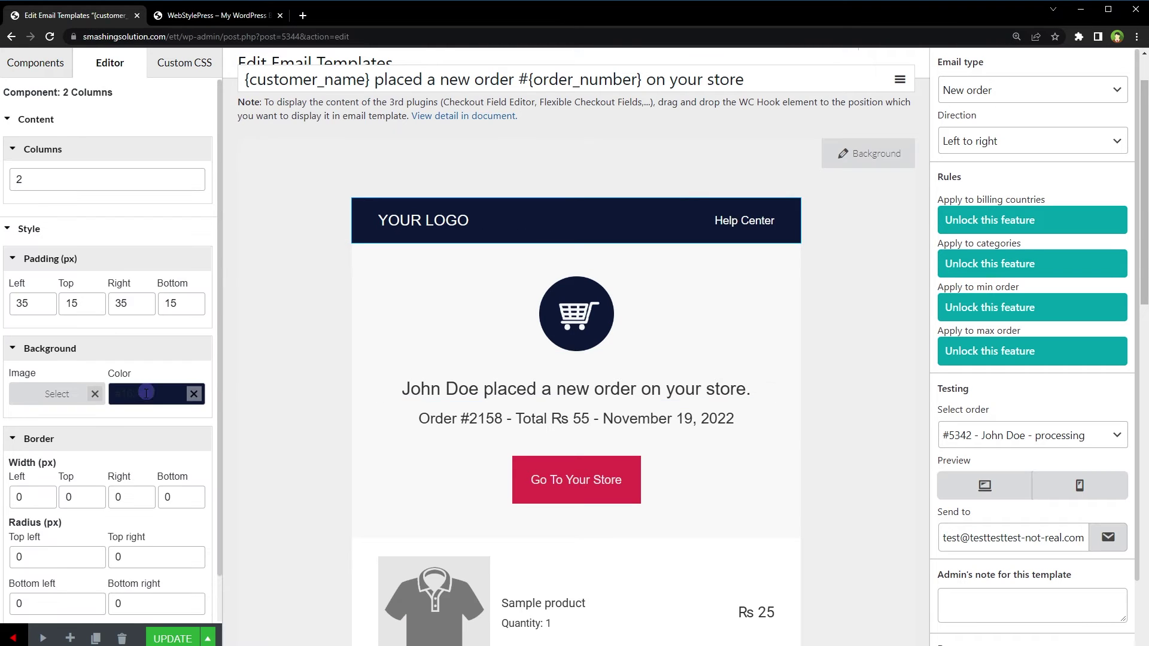
click(154, 393)
drag(134, 504, 122, 460)
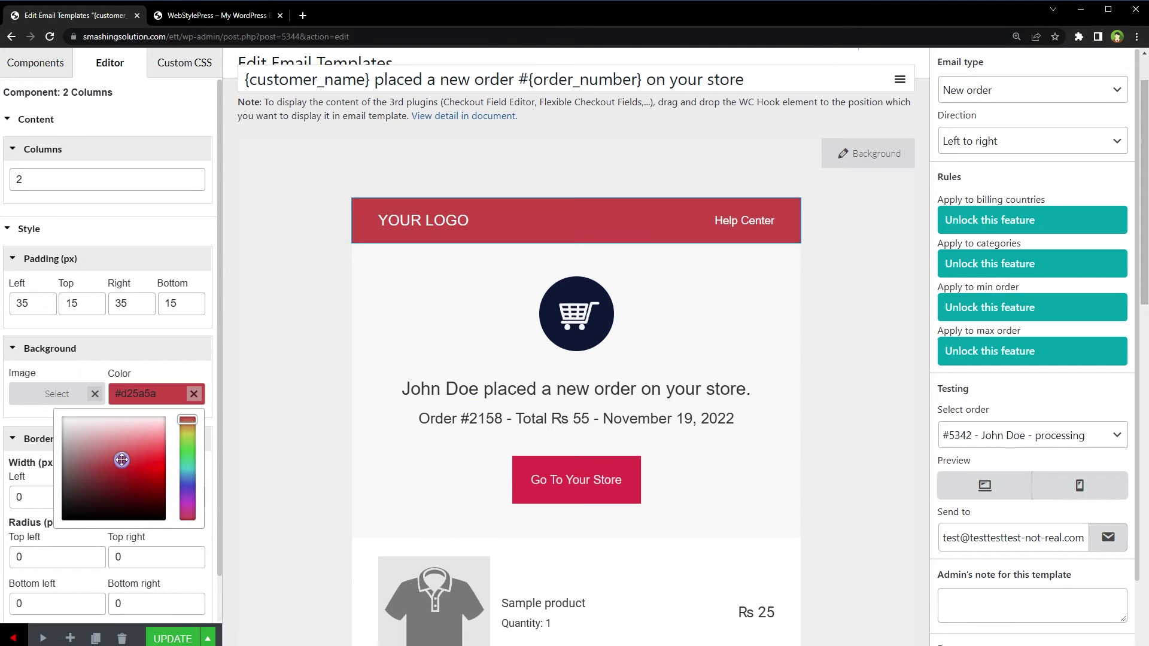
double_click(136, 394)
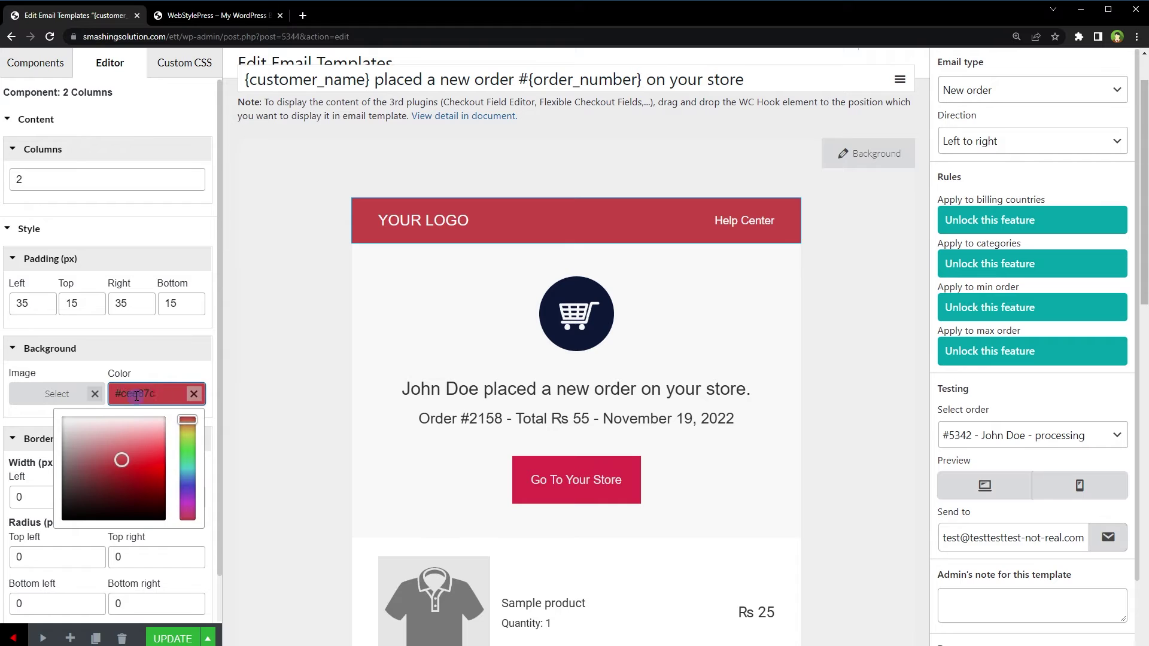
text(cee87c)
click(163, 367)
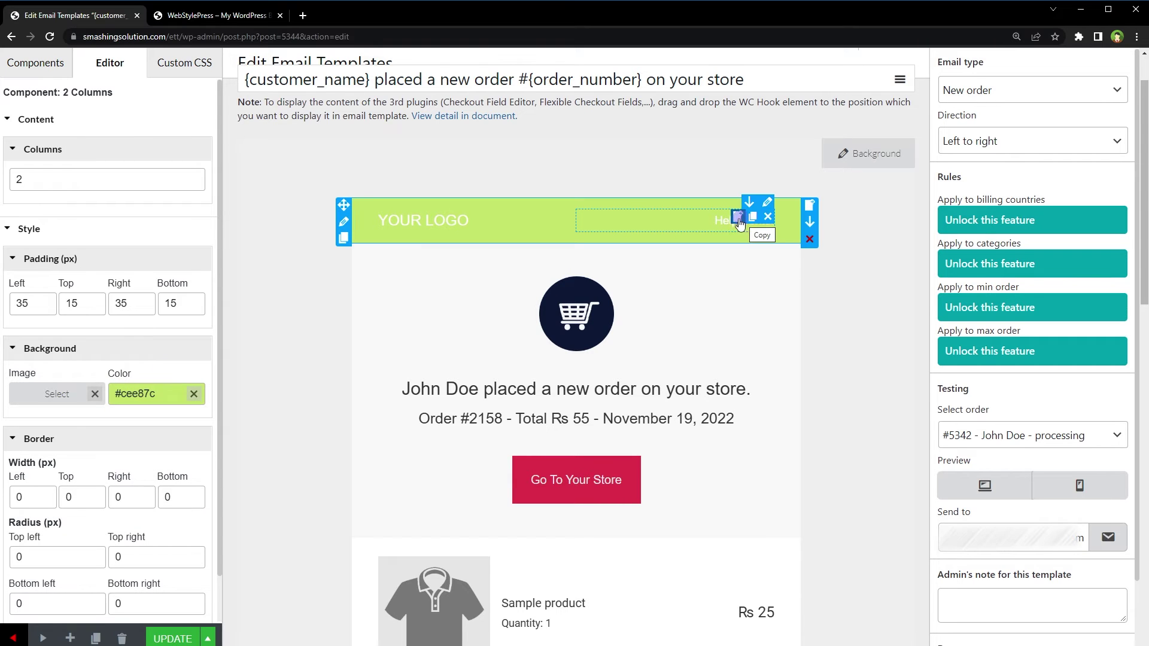
click(745, 222)
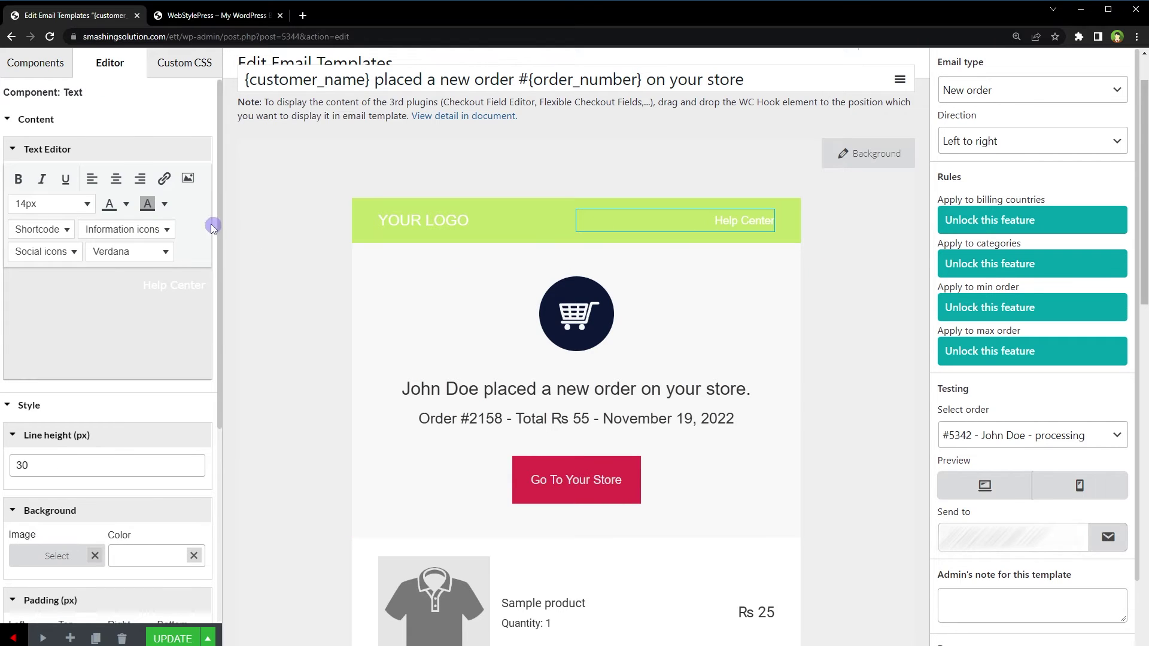
drag(143, 286, 204, 287)
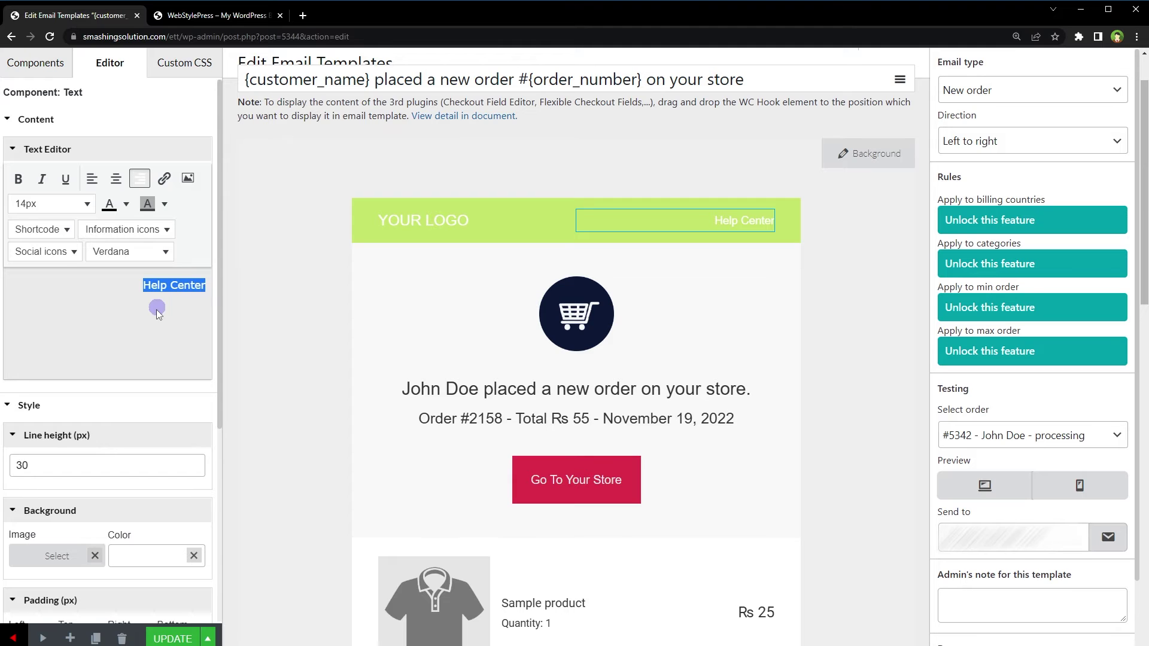
Color the Help Center text black and delete the YOUR LOGO placeholder text
click(124, 204)
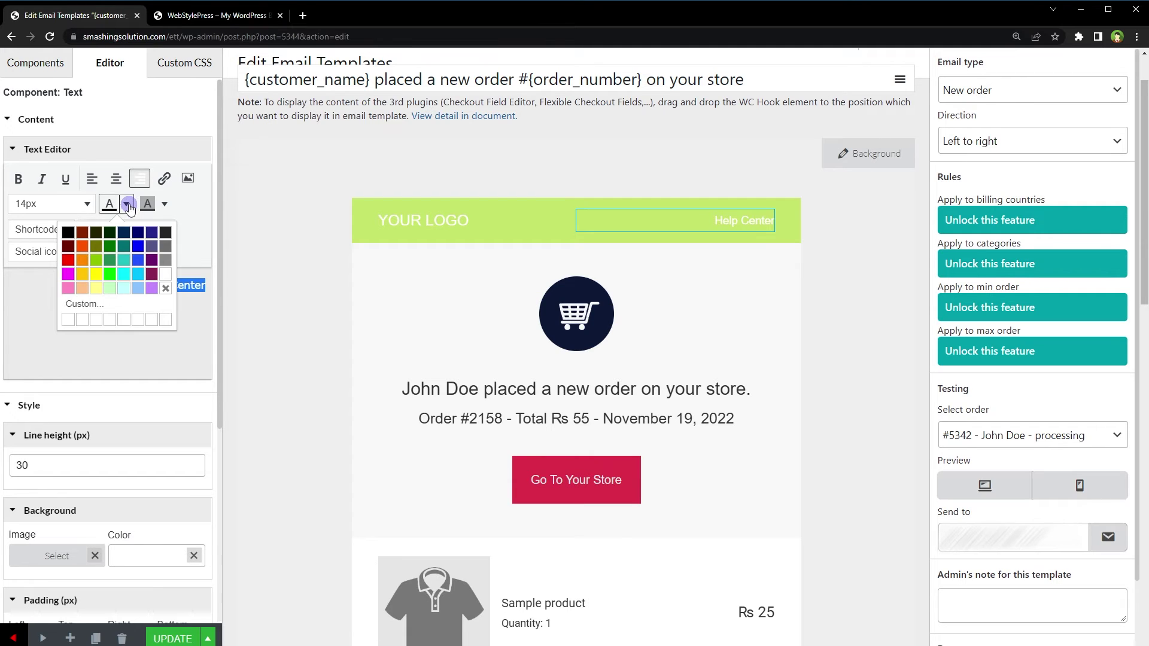
click(76, 232)
click(333, 288)
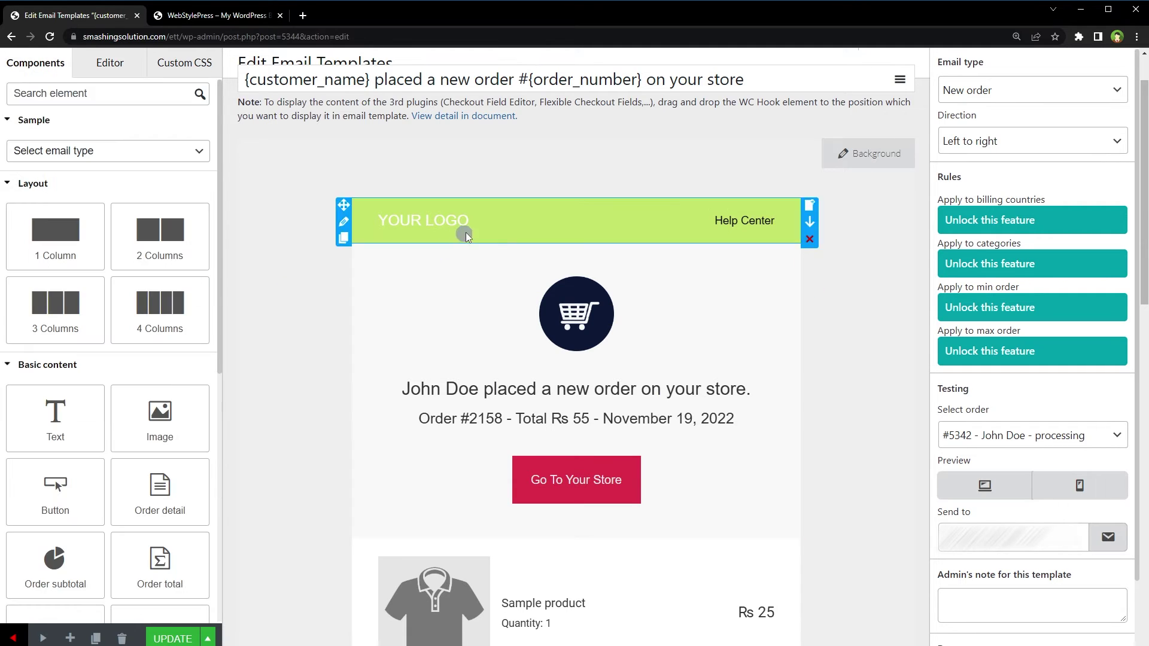
click(467, 232)
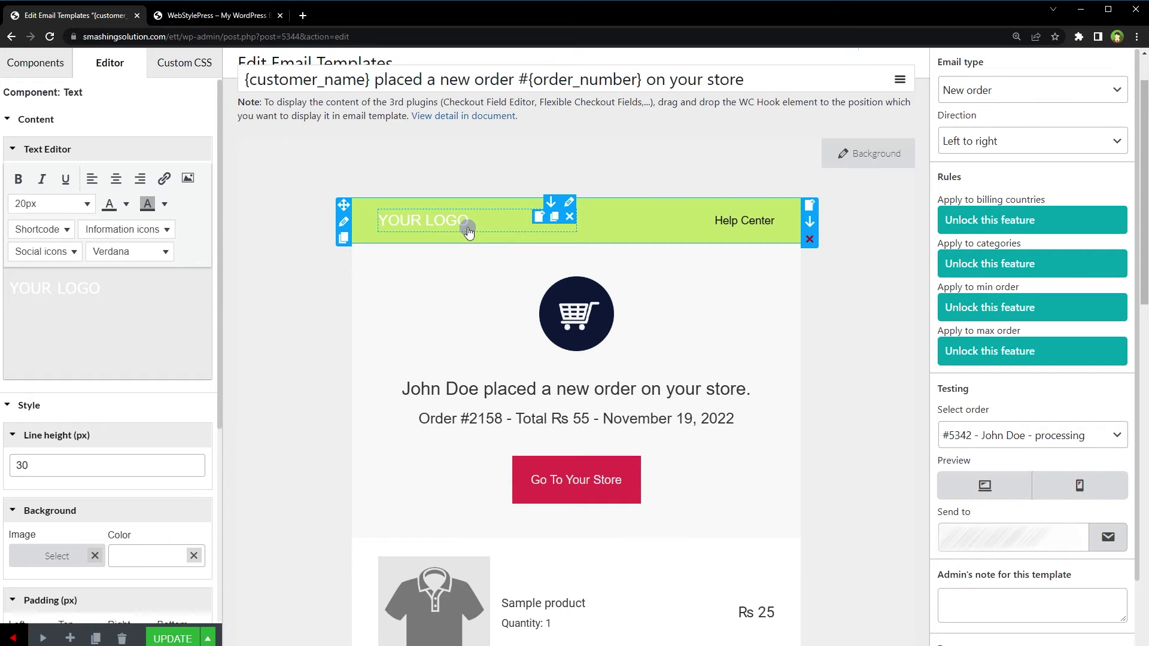
drag(134, 288, 2, 291)
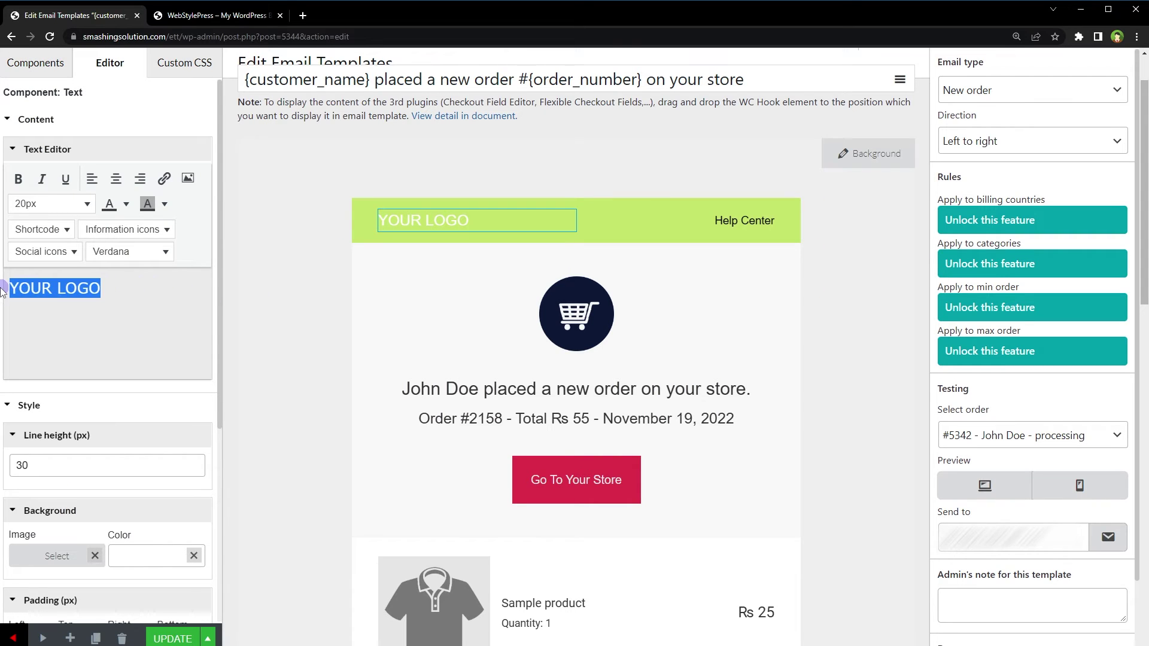
key(BackSpace)
Drop an Image block into the header's left column instead of inserting an image into the text
click(188, 179)
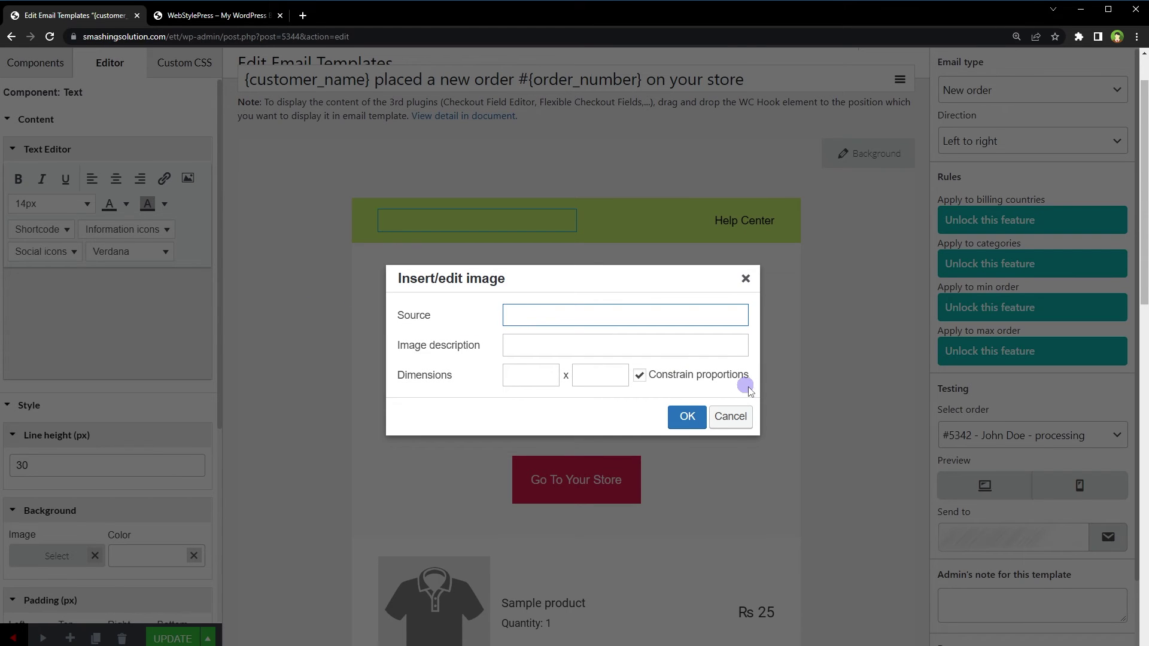
click(731, 416)
click(344, 326)
drag(160, 419, 441, 223)
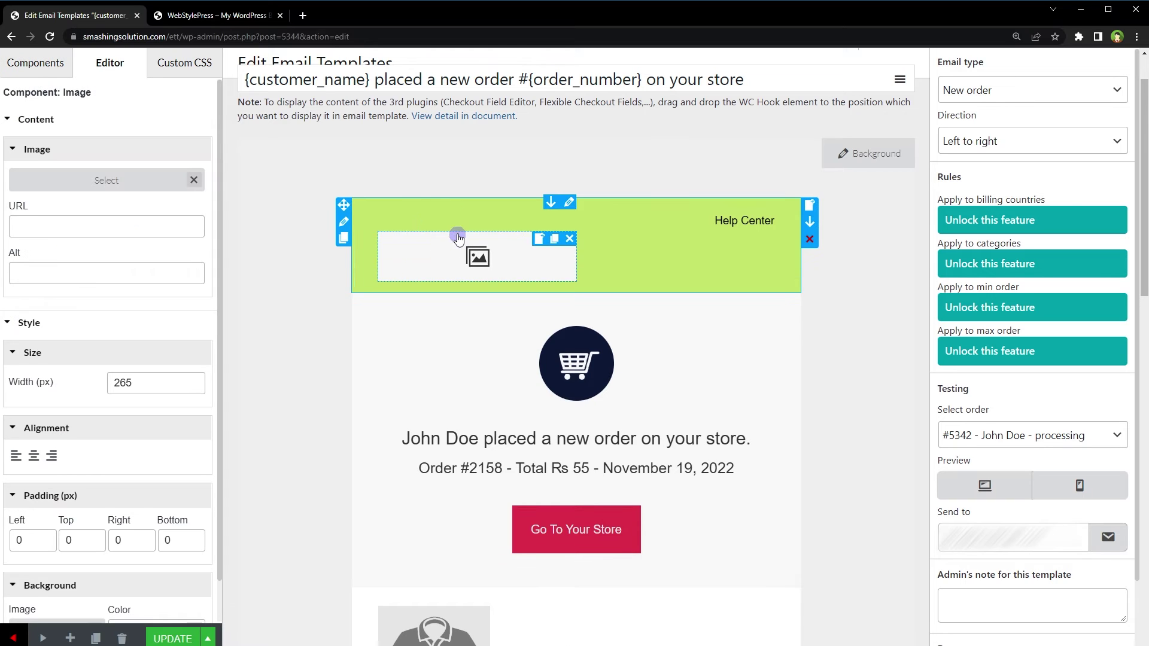
click(460, 233)
click(496, 250)
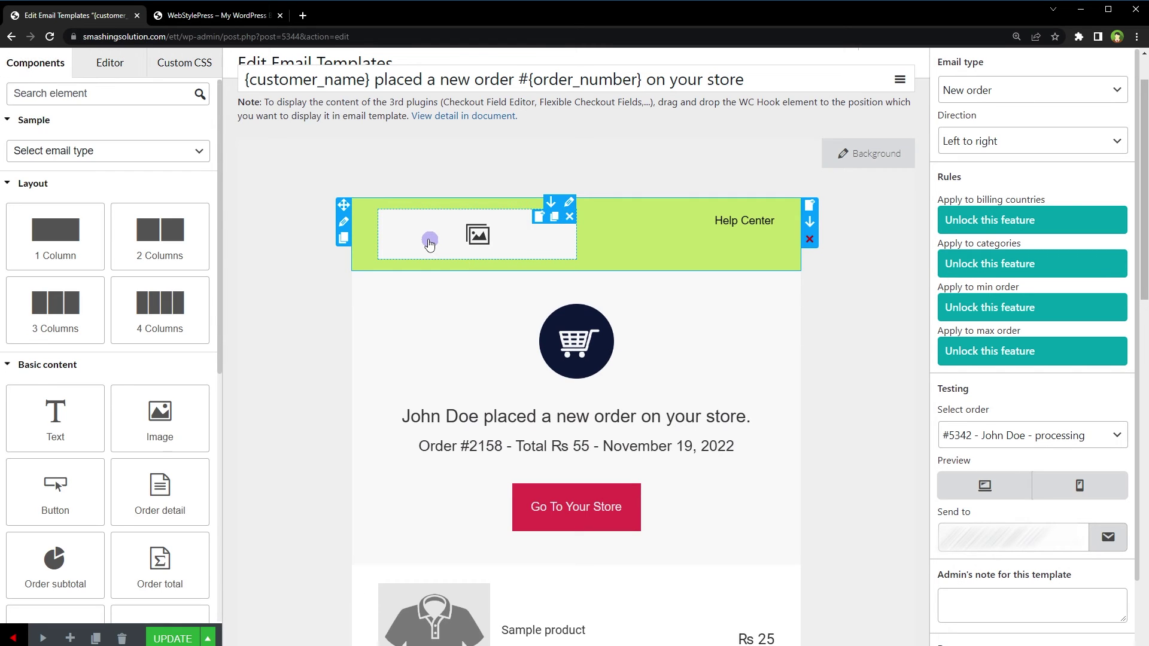
click(430, 242)
Fill the image block with organic-store-logo5 from the Media Library and set its width to 100
click(99, 183)
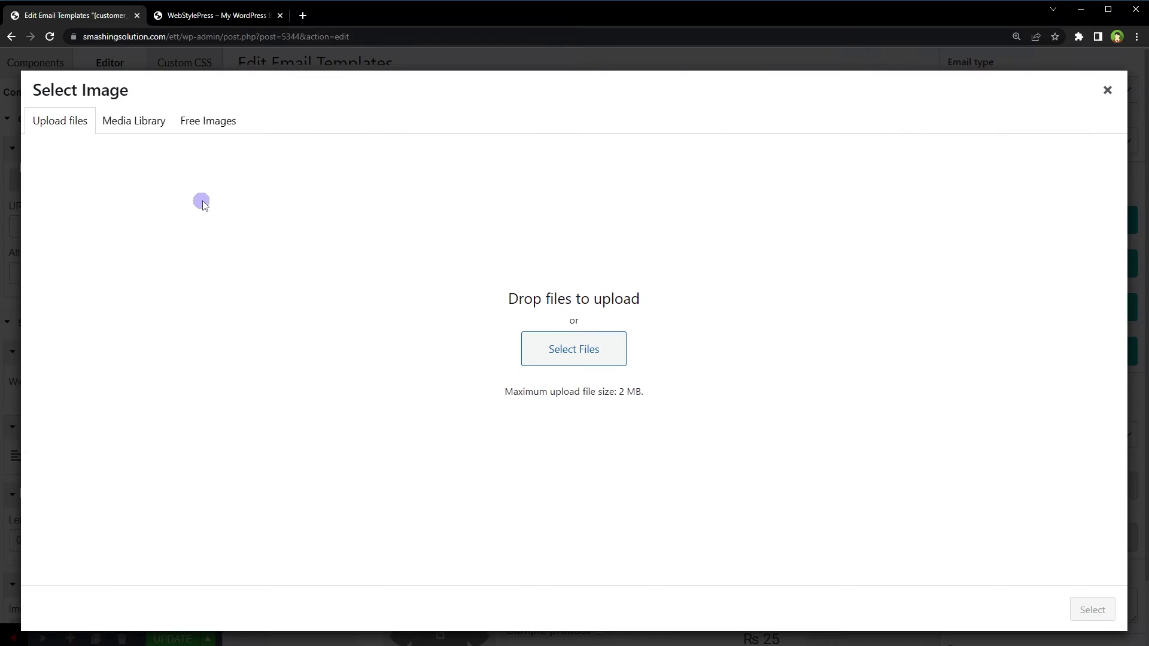
click(151, 129)
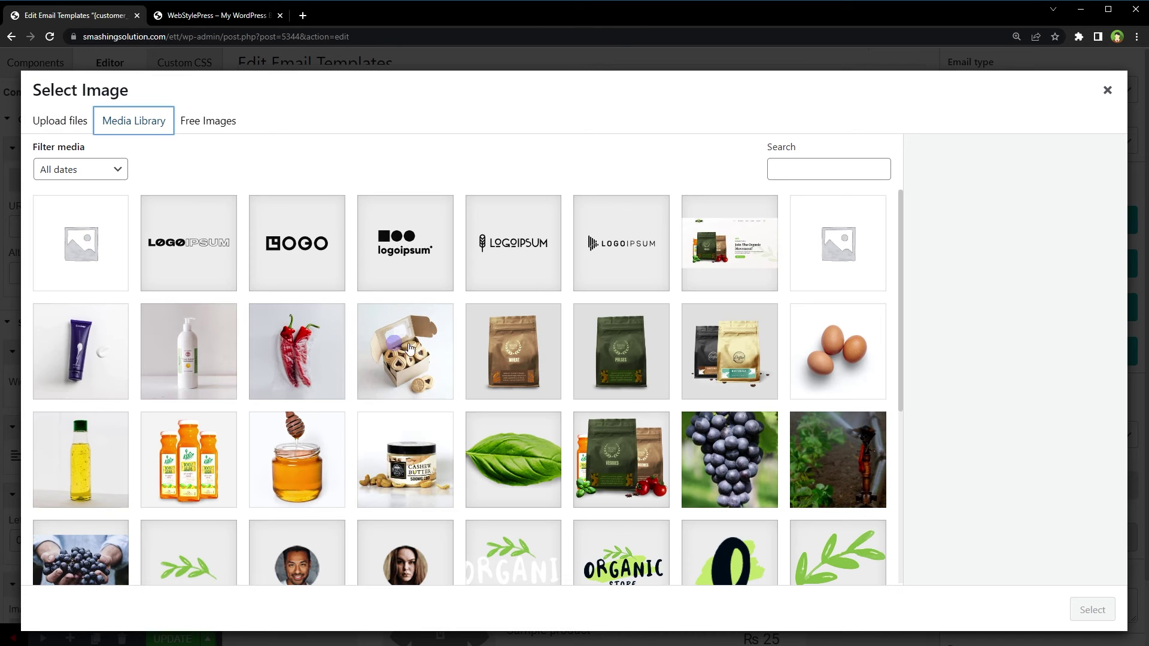
click(633, 553)
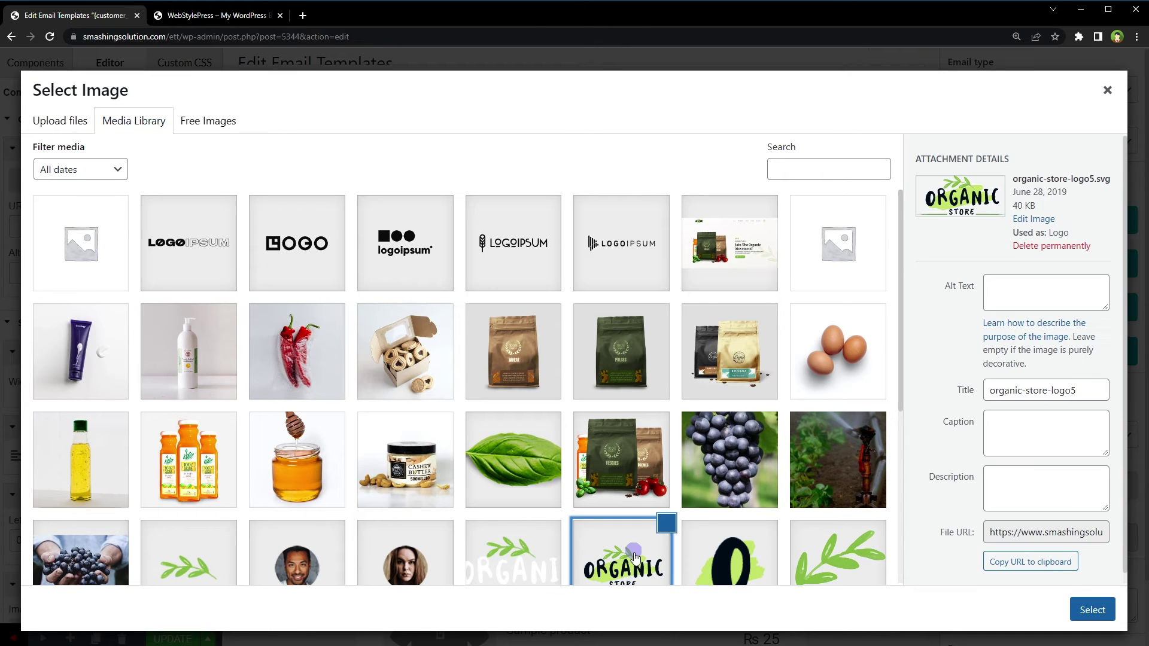
click(1093, 610)
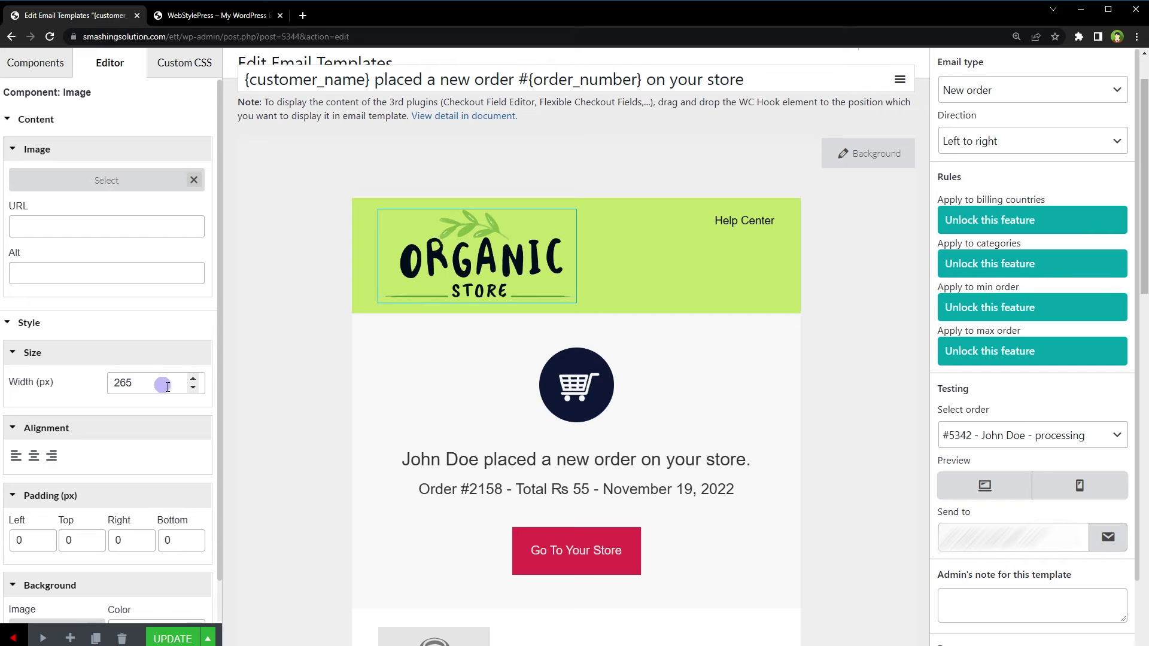
click(193, 388)
click(193, 388)
click(193, 388)
double_click(119, 383)
text(150)
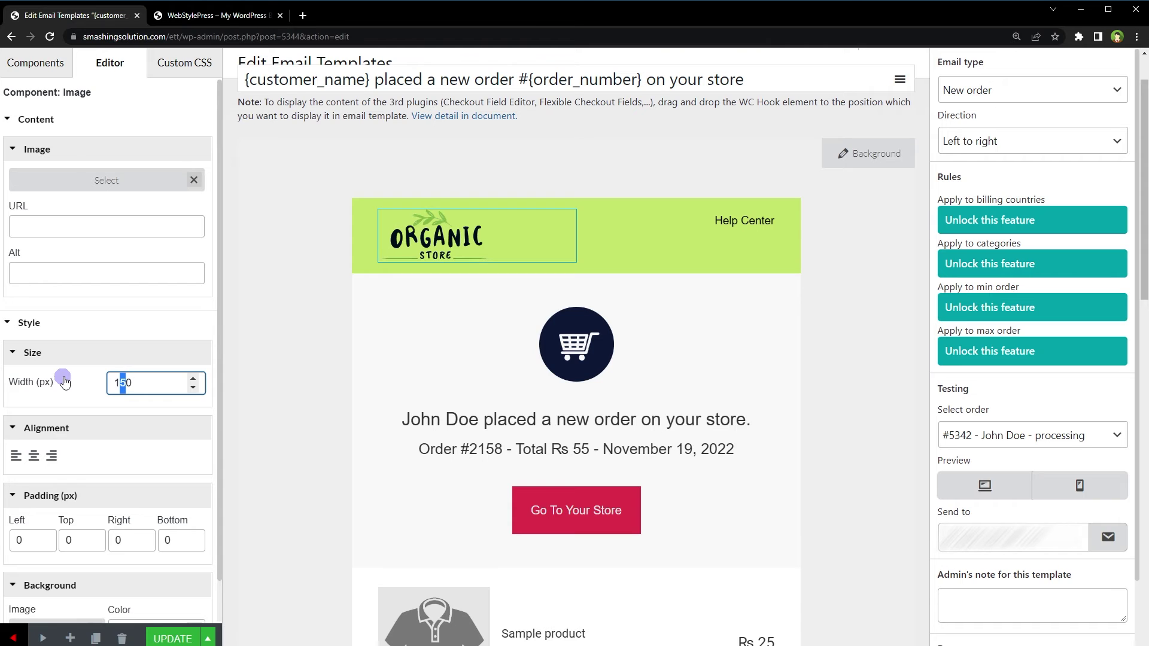
text(0)
scroll(269, 335, up, 1)
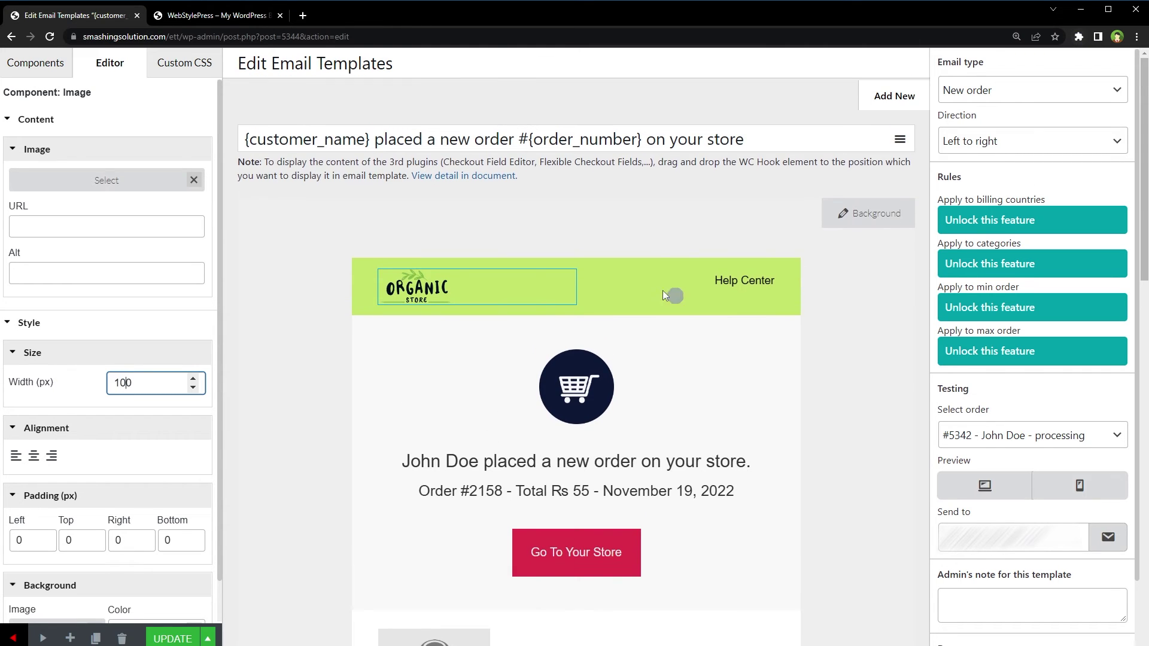
Inspect the header's logo image and Help Center text block settings
click(335, 304)
click(416, 291)
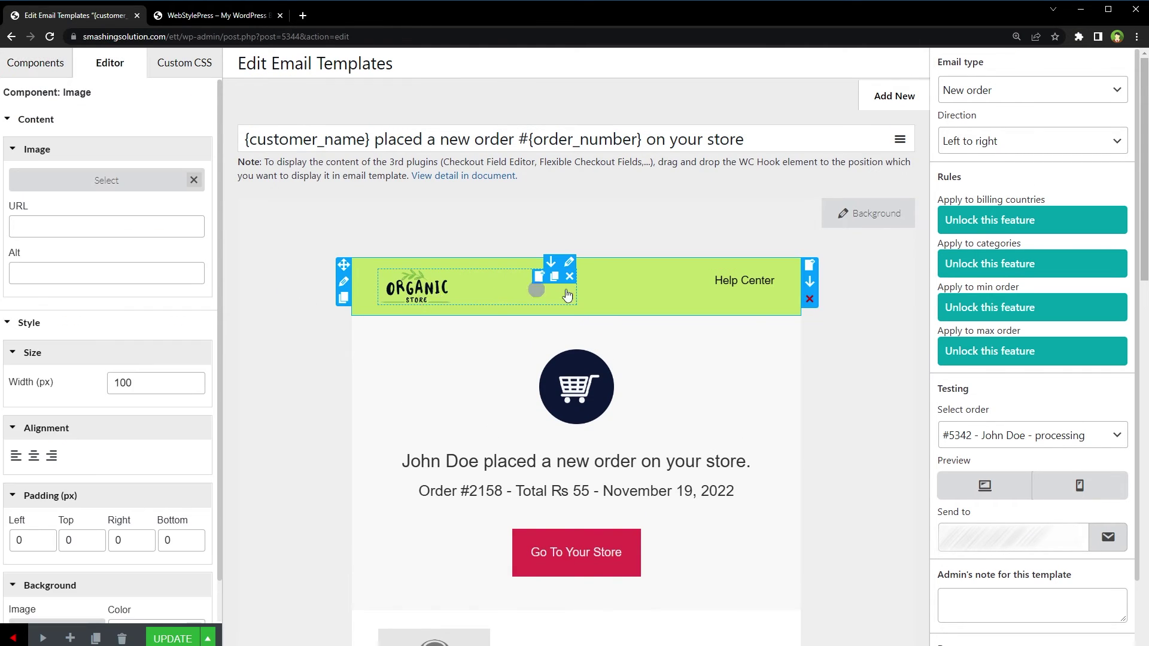
click(652, 289)
click(100, 464)
click(99, 465)
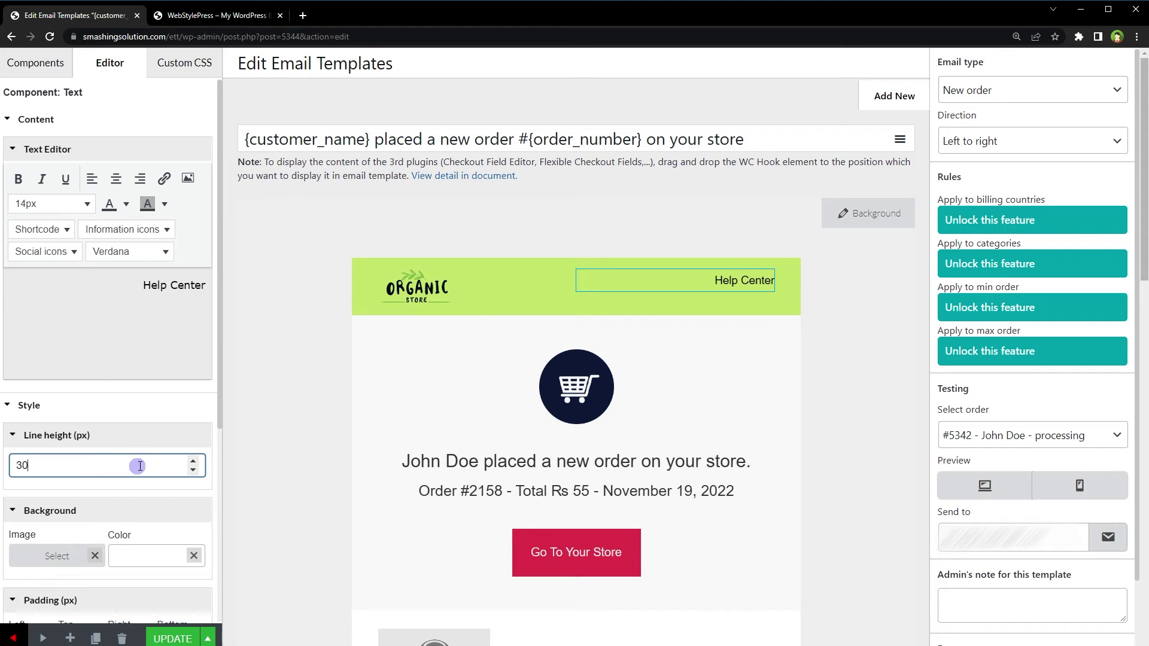
scroll(139, 466, up, 13)
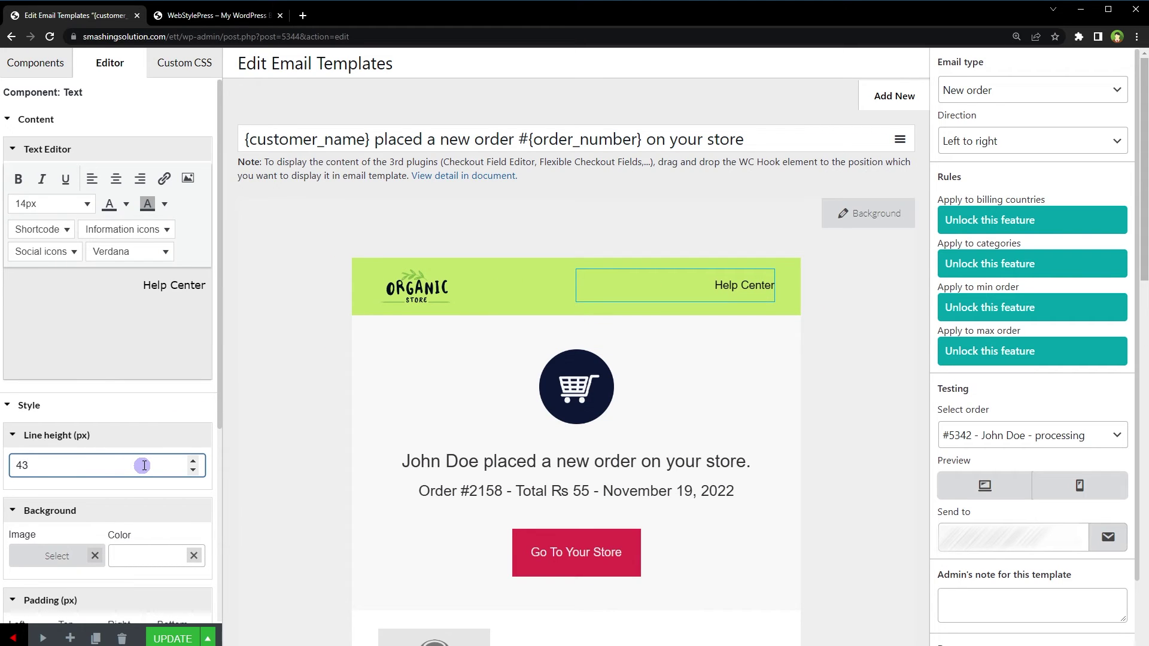
scroll(145, 466, up, 1)
click(287, 416)
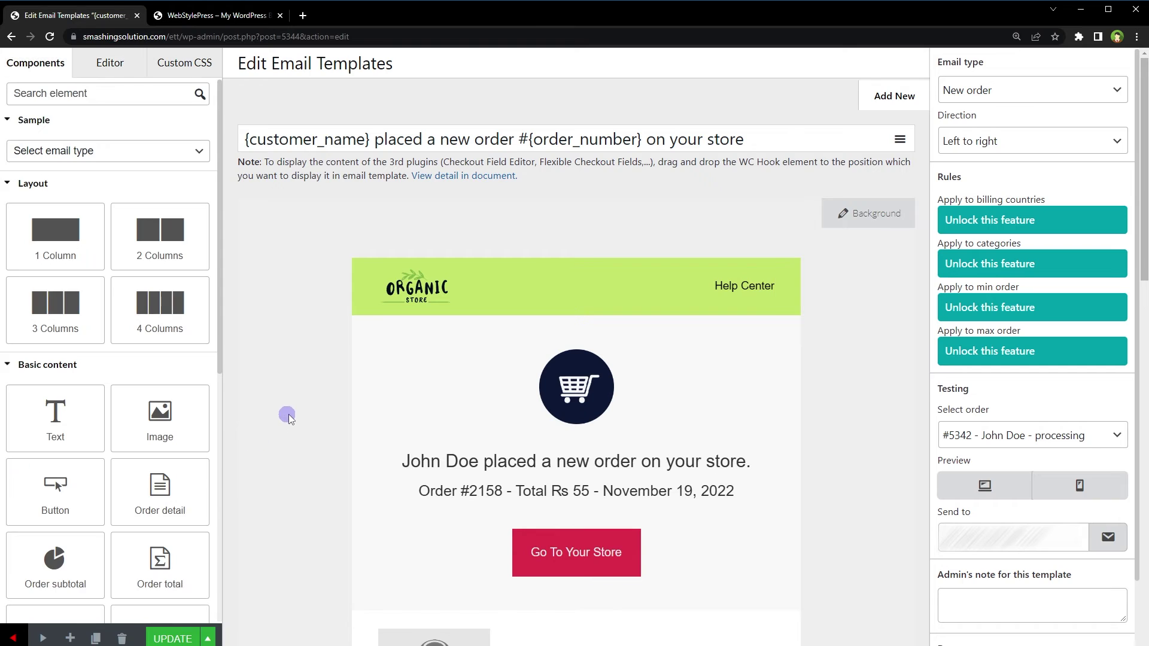
scroll(289, 414, down, 1)
Set the Go To Your Store button colour to lime green #cee87c
click(577, 492)
click(58, 473)
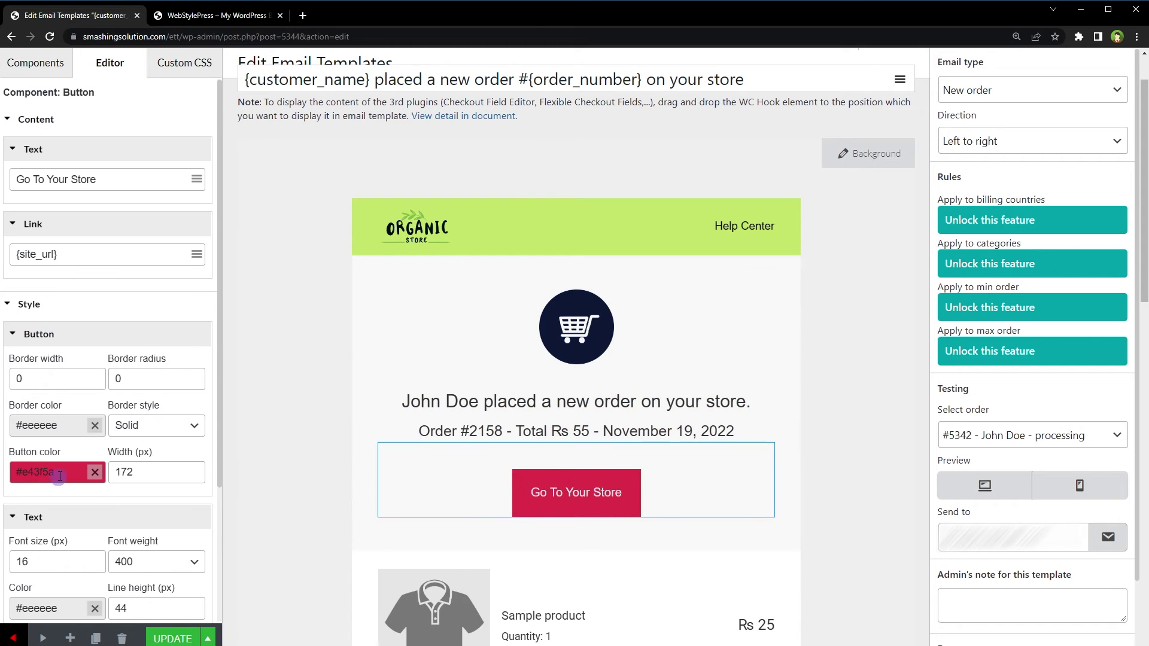
click(44, 473)
text(c5e86c)
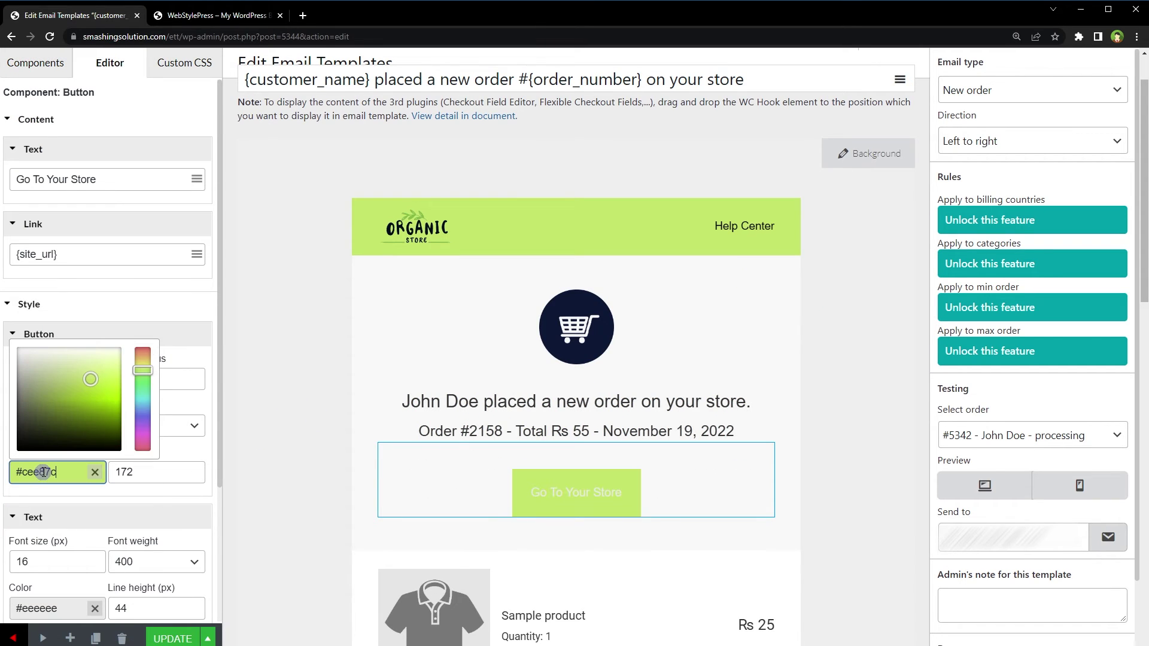
click(346, 488)
Give the button text colour #0f0f0f and font weight 600
click(547, 489)
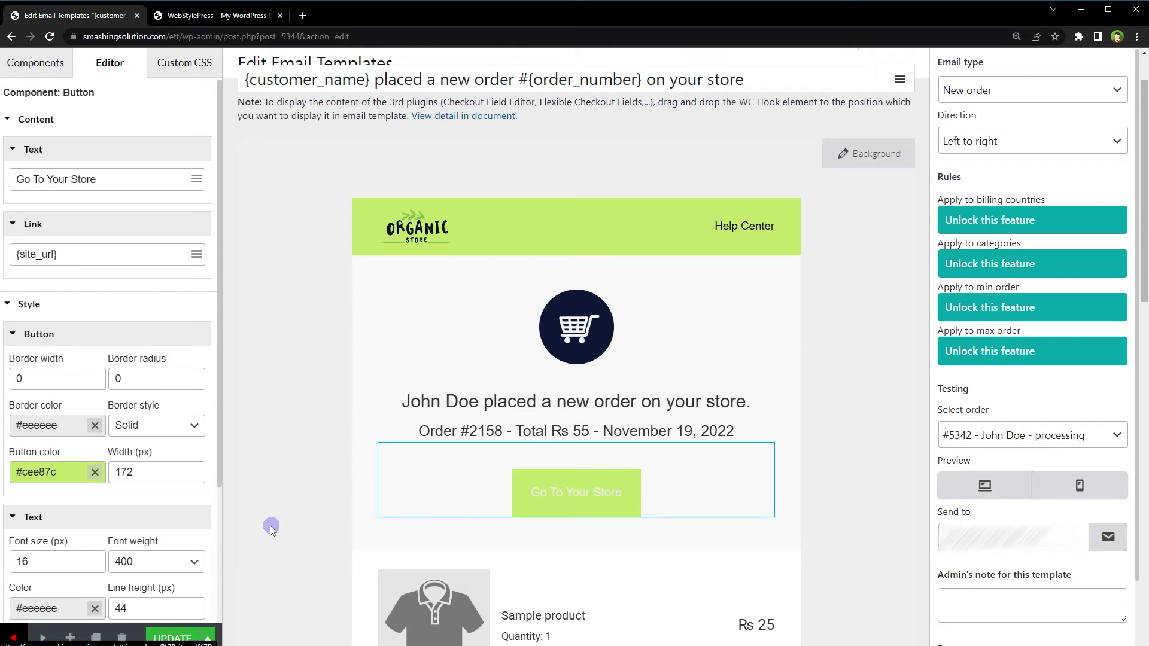
click(41, 609)
text(#0f0f0f)
click(166, 590)
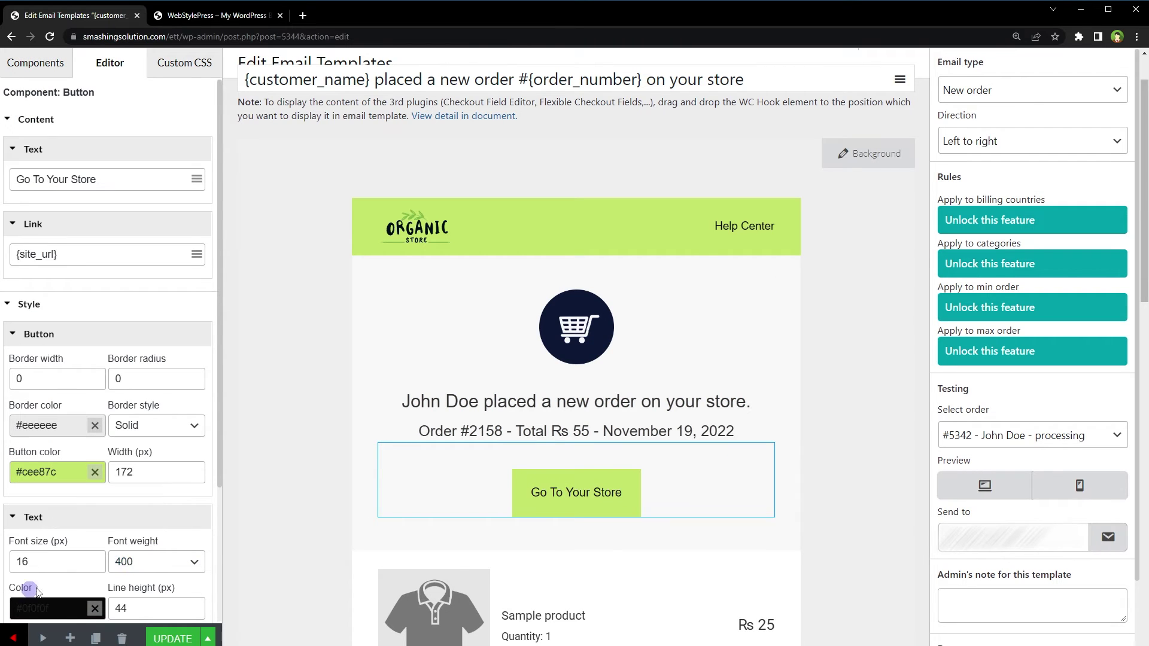
click(171, 563)
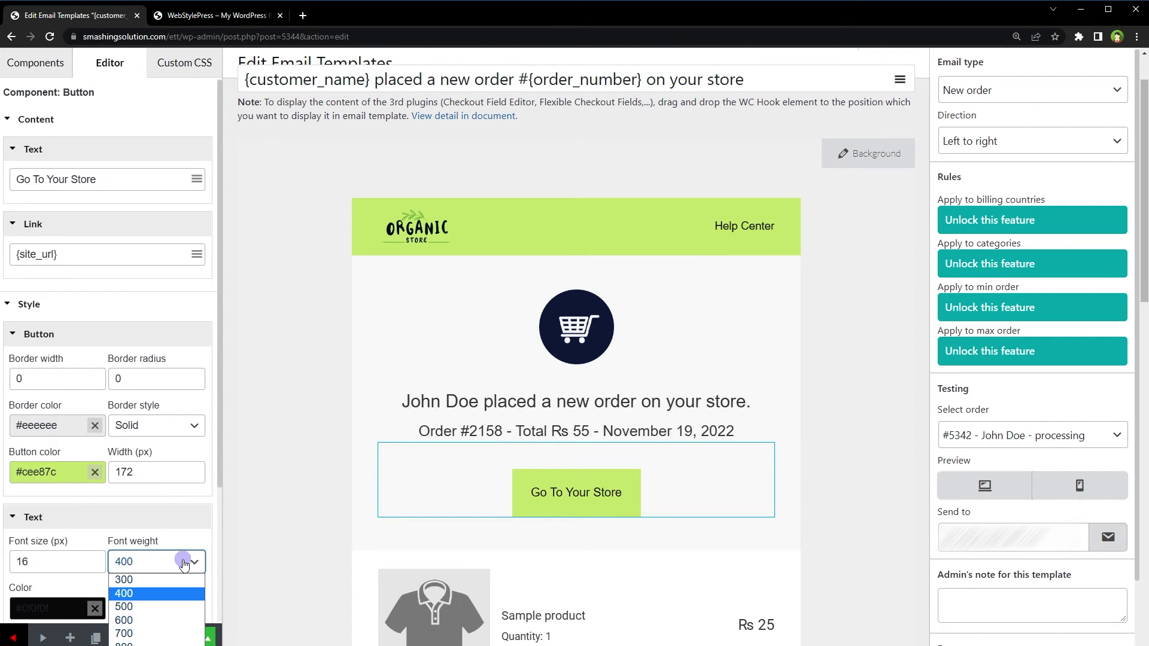
click(179, 623)
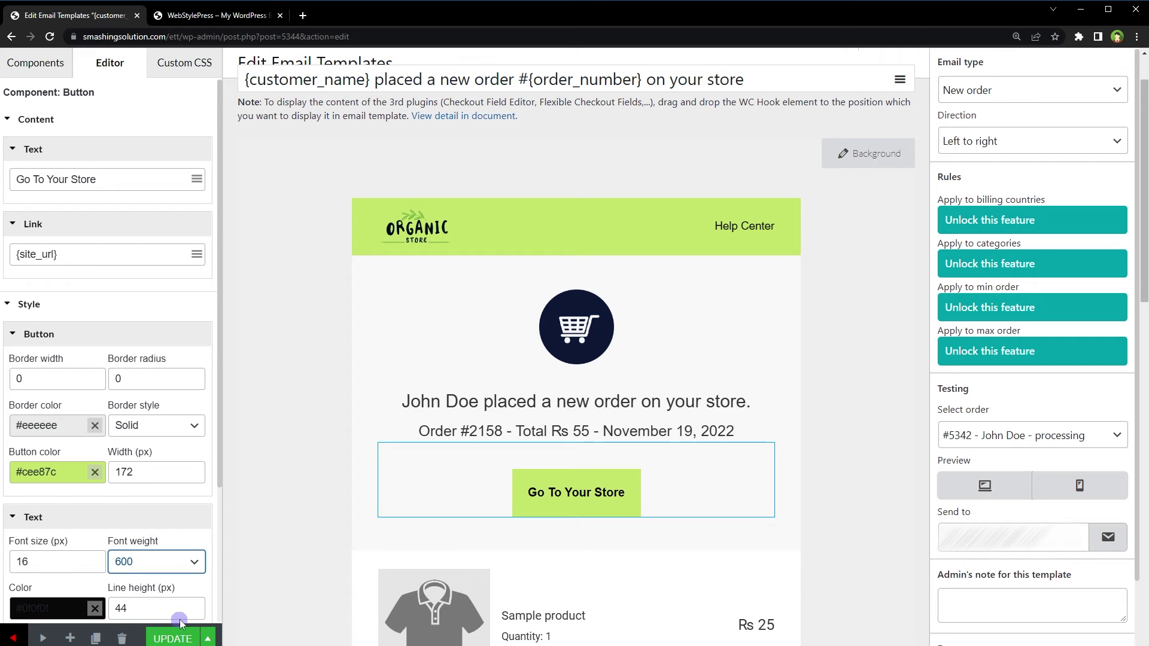
Change the Get in Touch footer background from navy to a dark olive green
click(327, 451)
scroll(321, 447, down, 9)
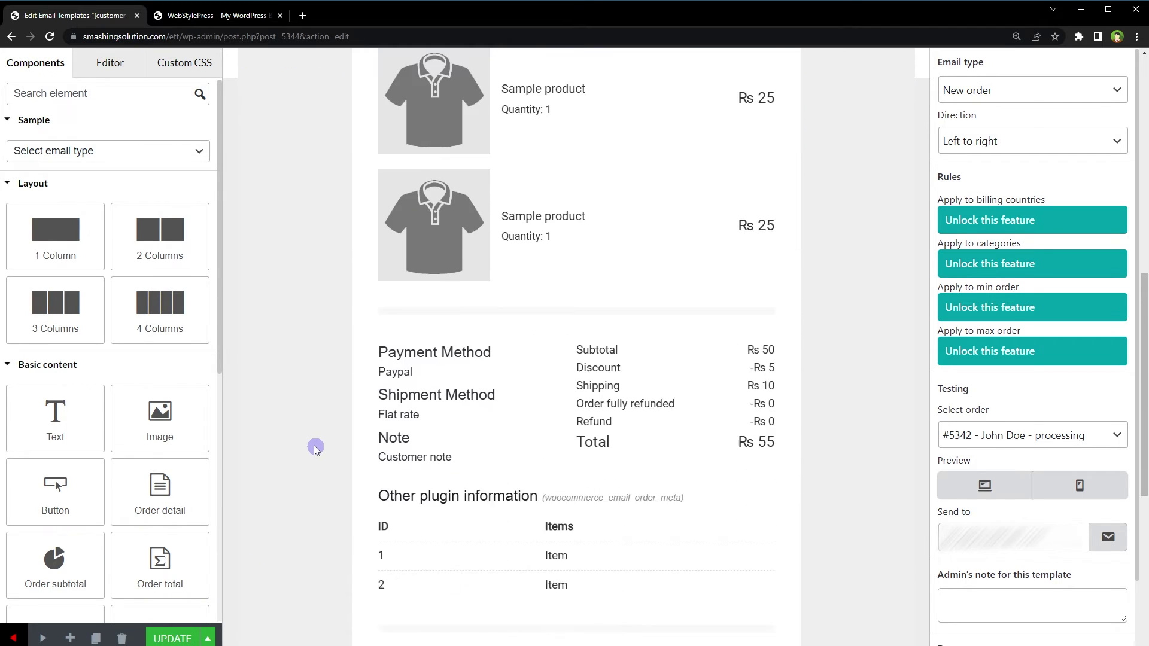
scroll(315, 449, down, 4)
scroll(316, 449, down, 3)
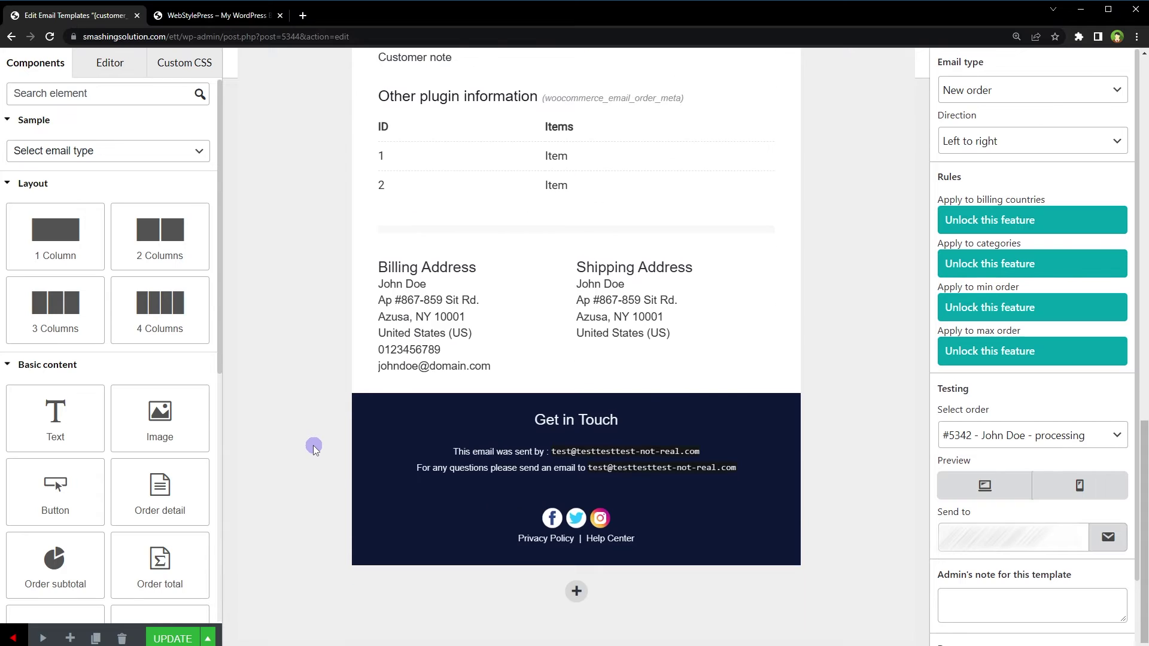
click(370, 429)
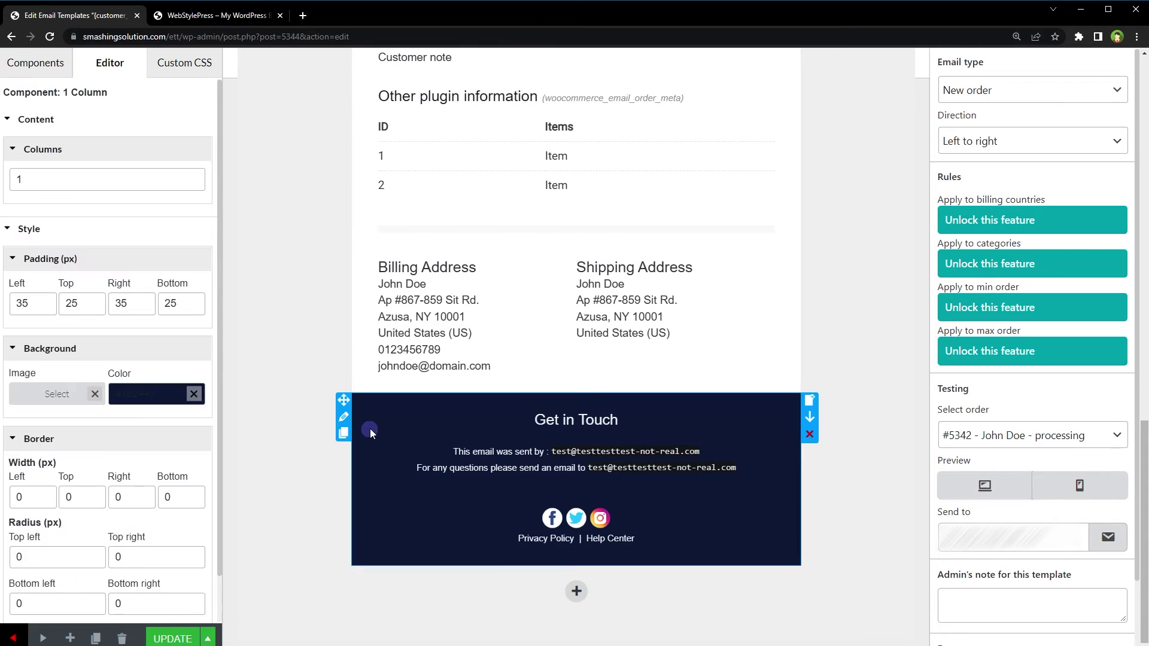
click(145, 395)
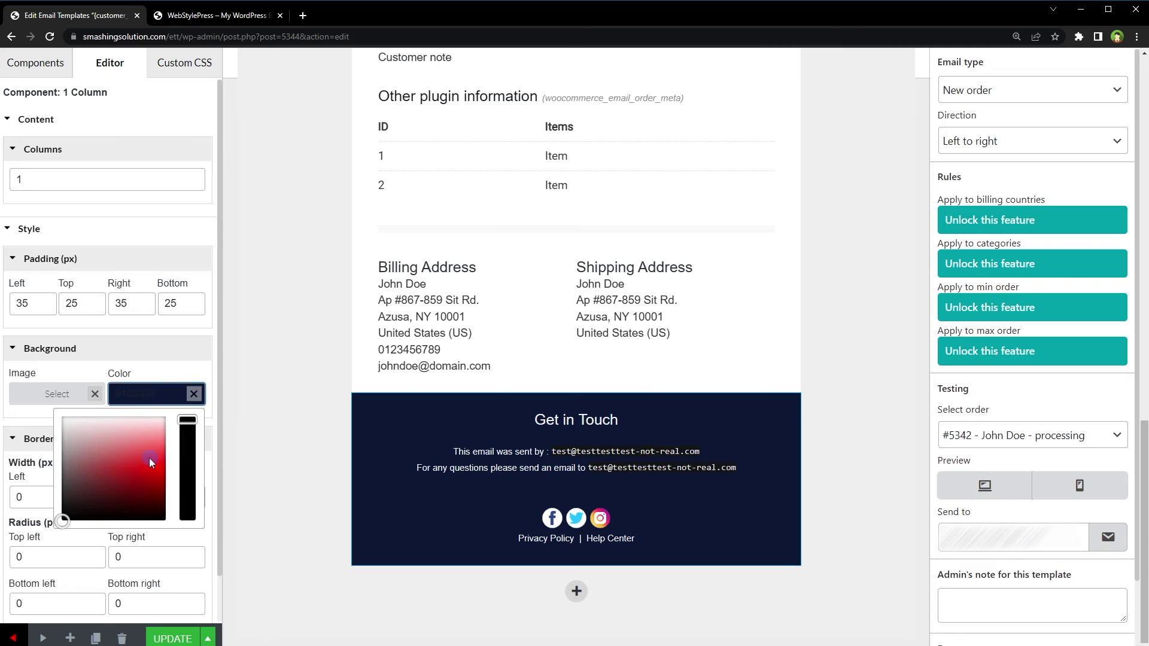
drag(144, 429, 149, 458)
click(140, 395)
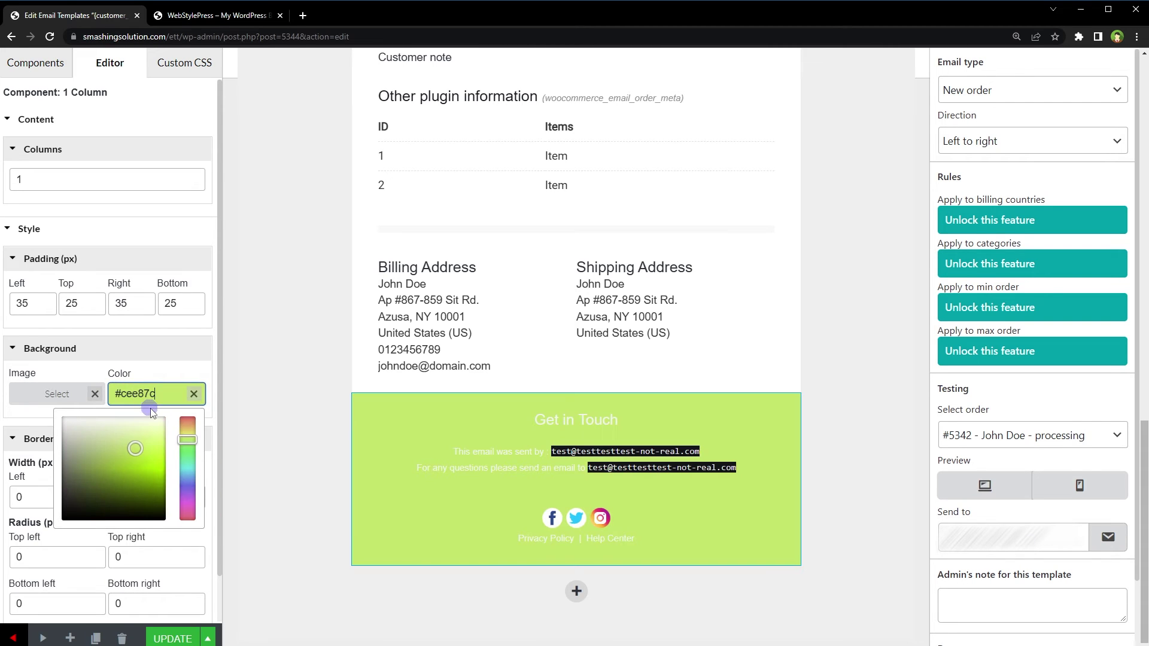
drag(133, 445, 195, 495)
Save the template with UPDATE and delete the shopping-cart icon image from the top section
click(268, 450)
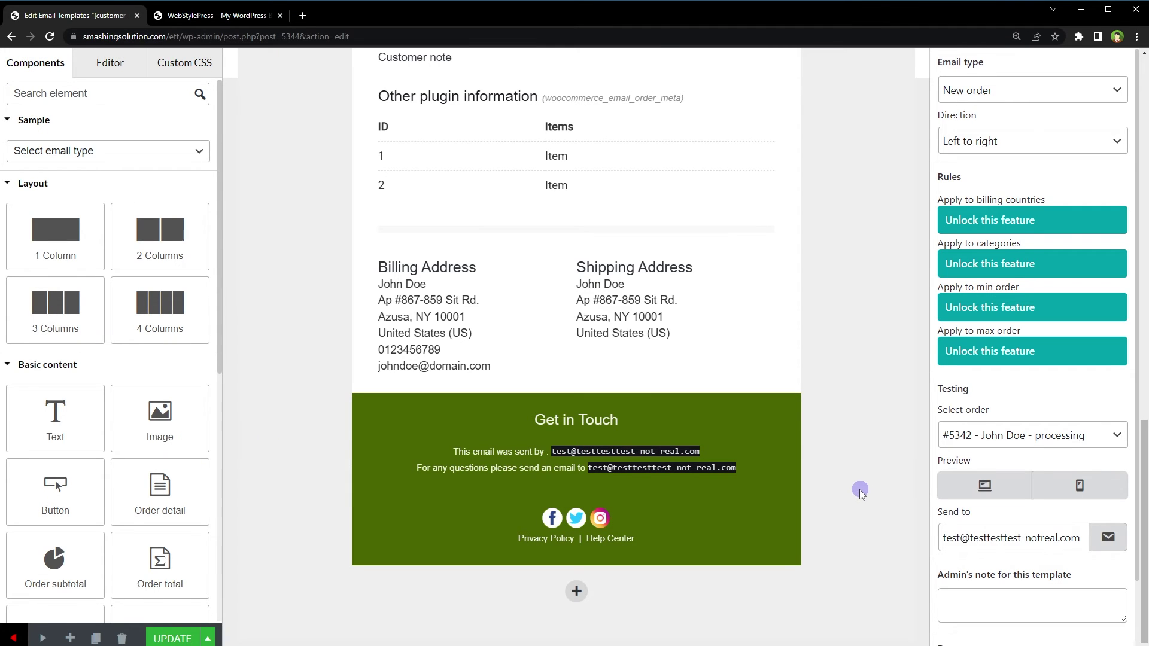
click(161, 639)
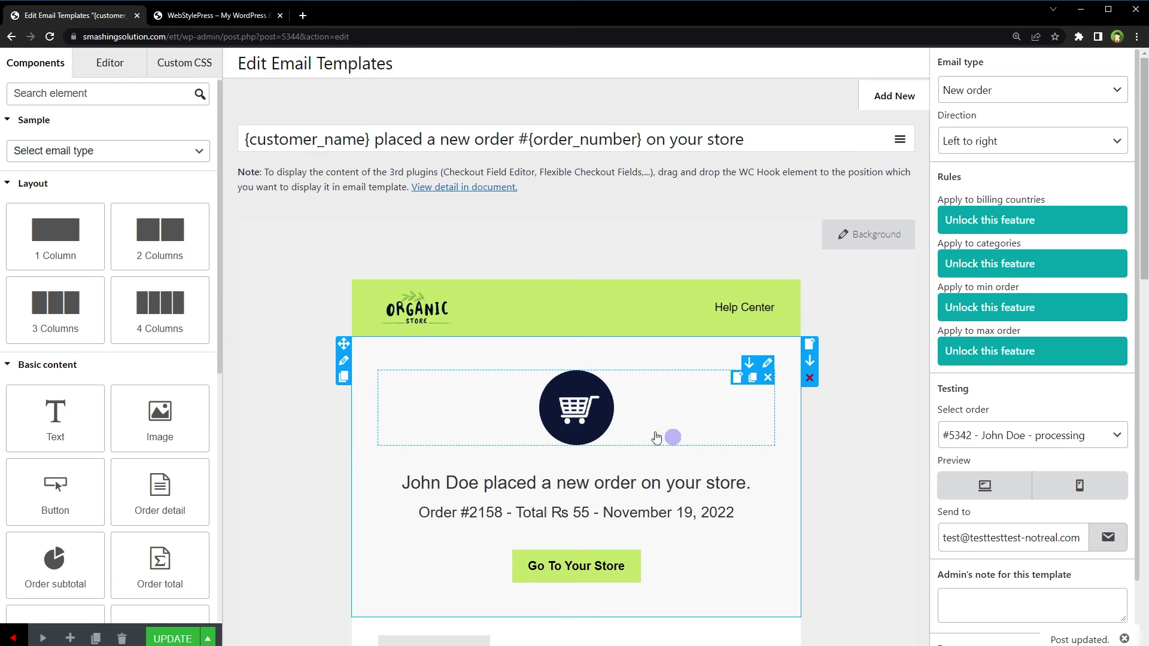
click(590, 414)
click(768, 378)
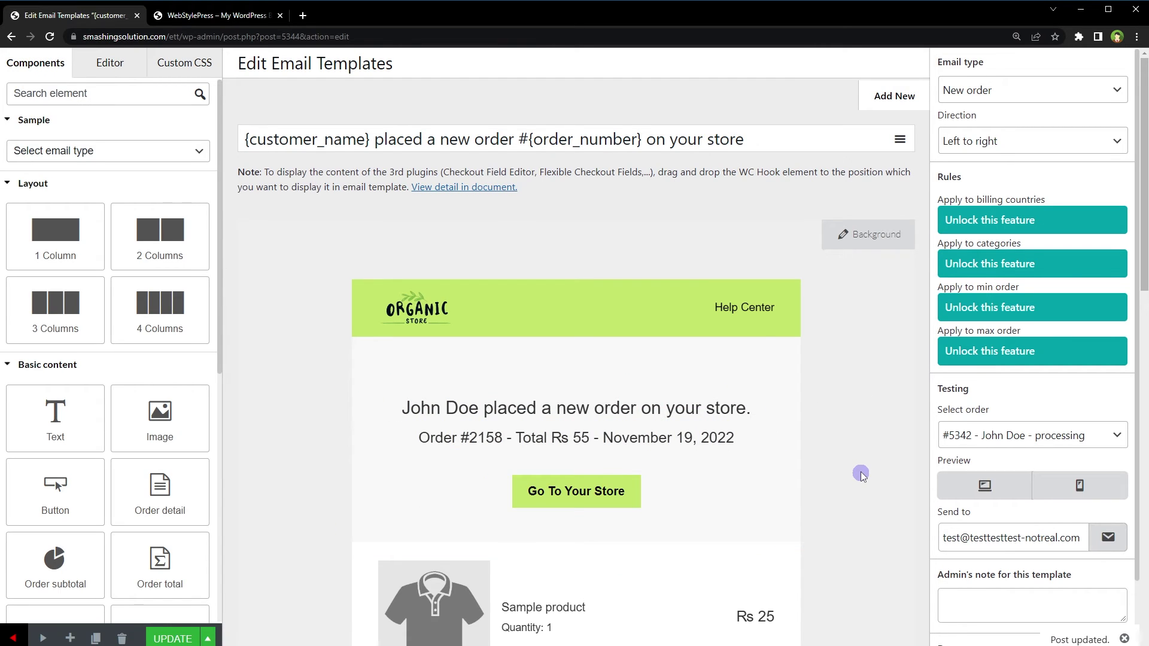
Order one Diabetic Cookies (Rs 25) on the storefront through cart and checkout
click(219, 17)
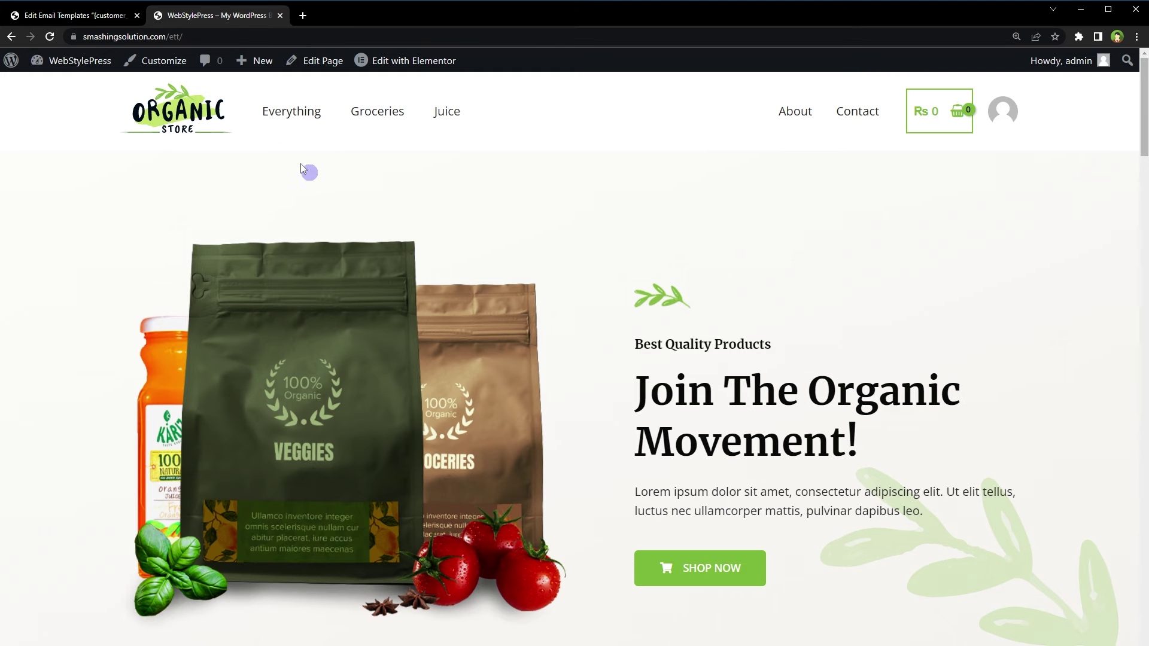
click(279, 112)
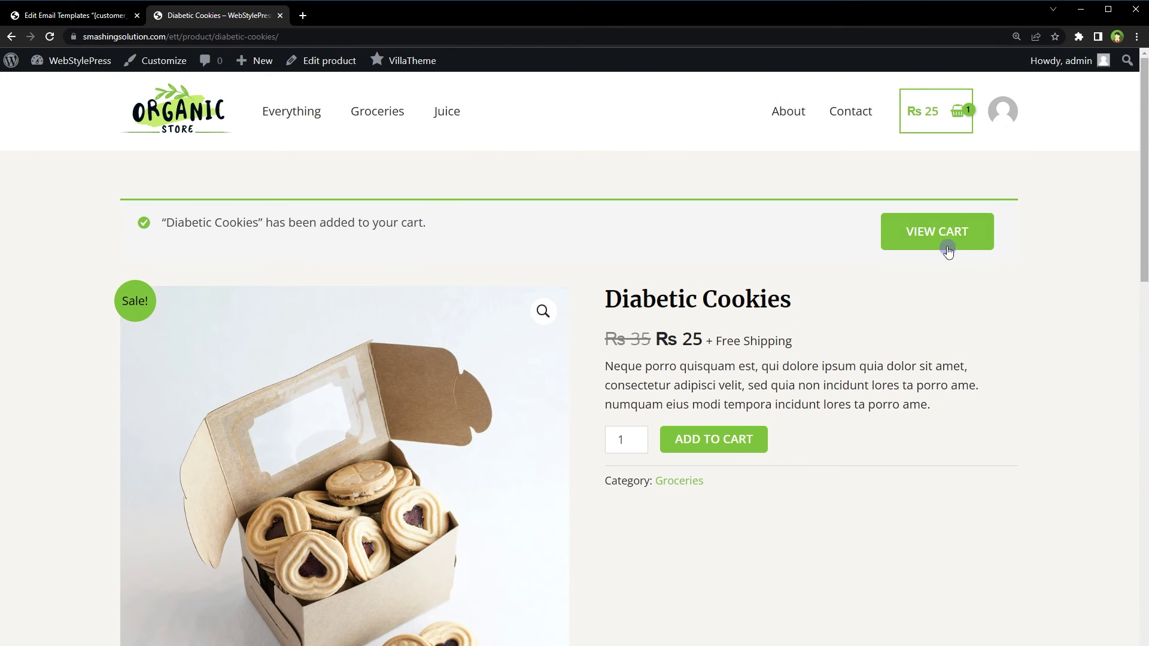
click(948, 242)
scroll(658, 285, down, 4)
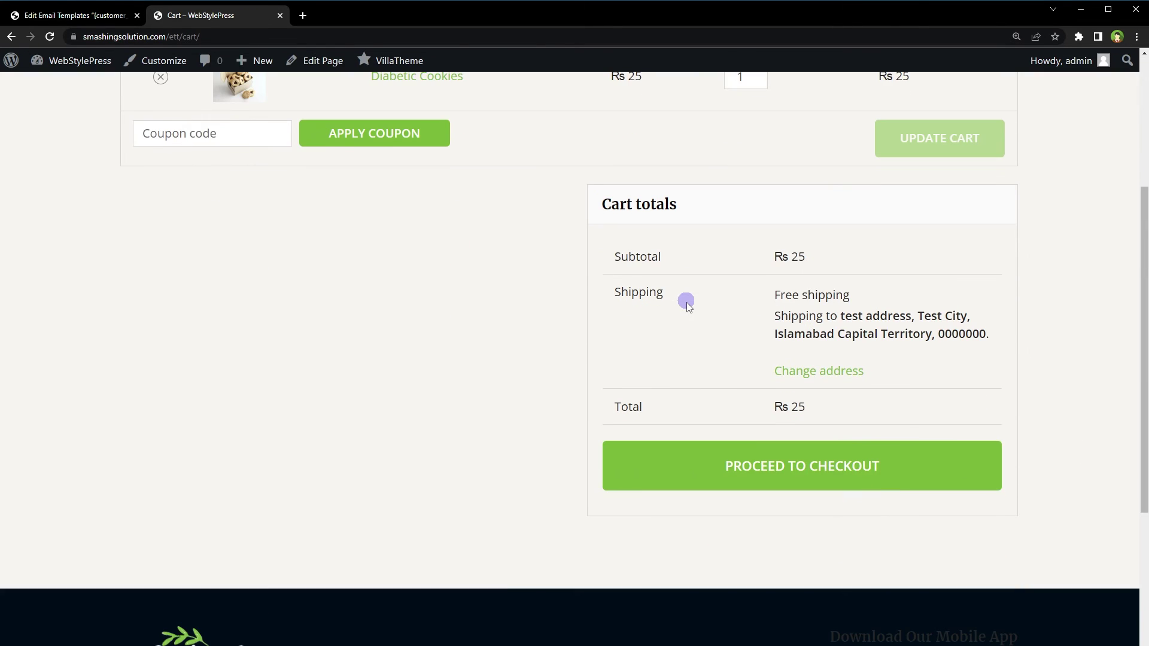
click(701, 467)
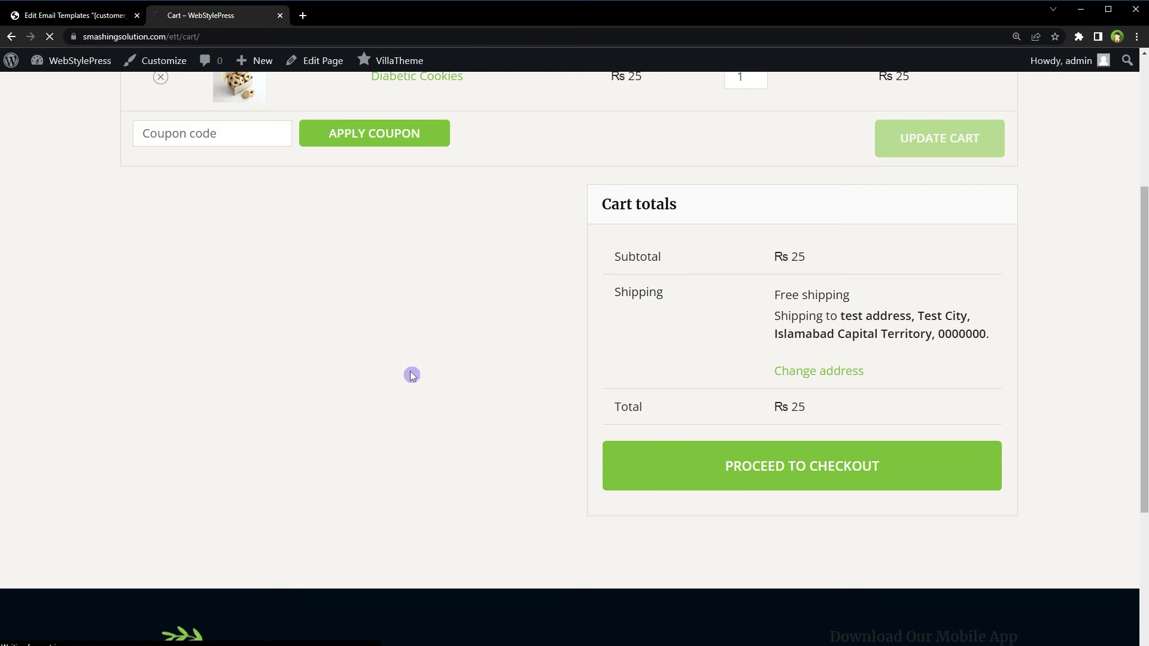
scroll(516, 287, down, 5)
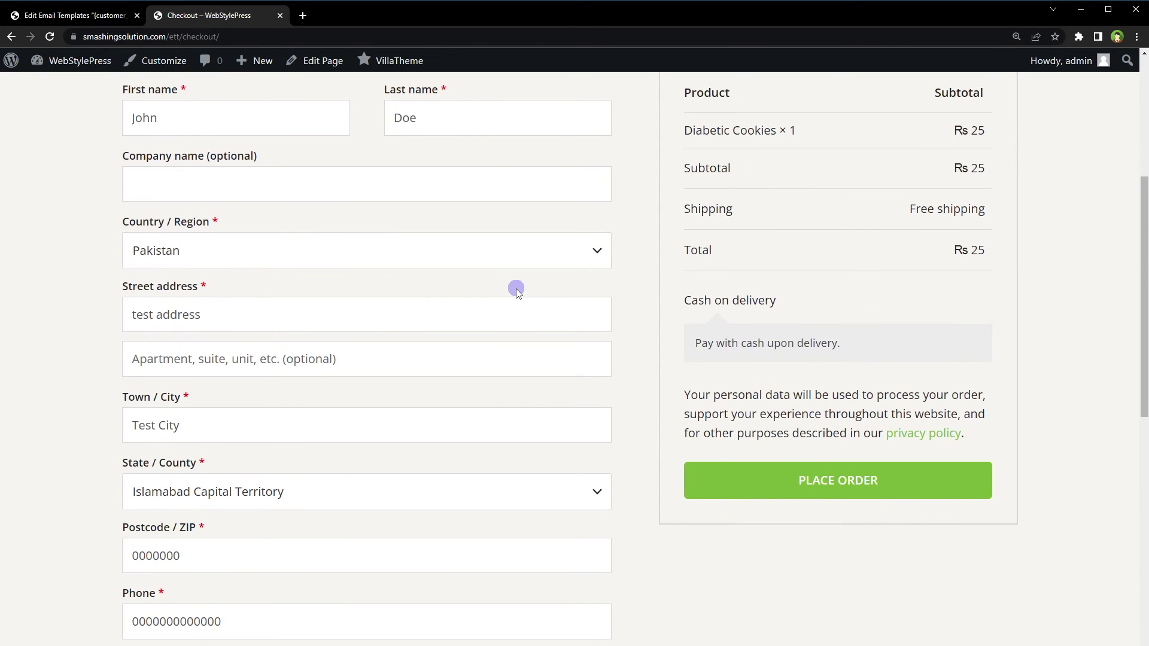
scroll(515, 285, up, 2)
click(921, 599)
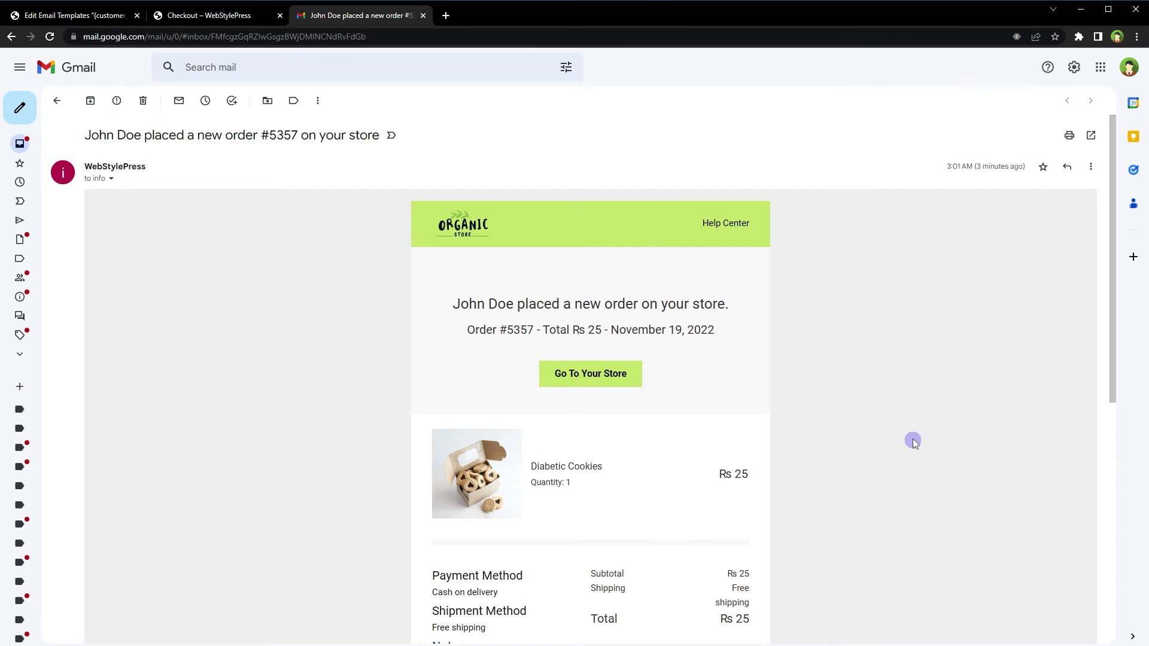
Scroll through the received new-order email in Gmail to check the lime button and green footer
scroll(914, 441, down, 7)
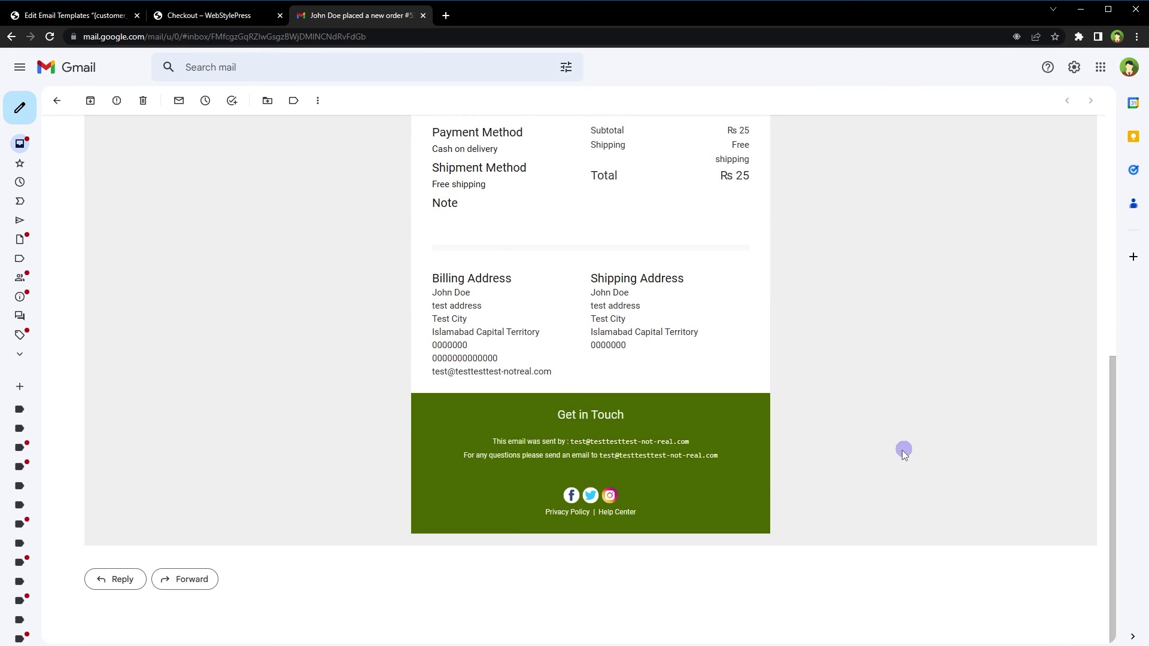
scroll(901, 447, up, 7)
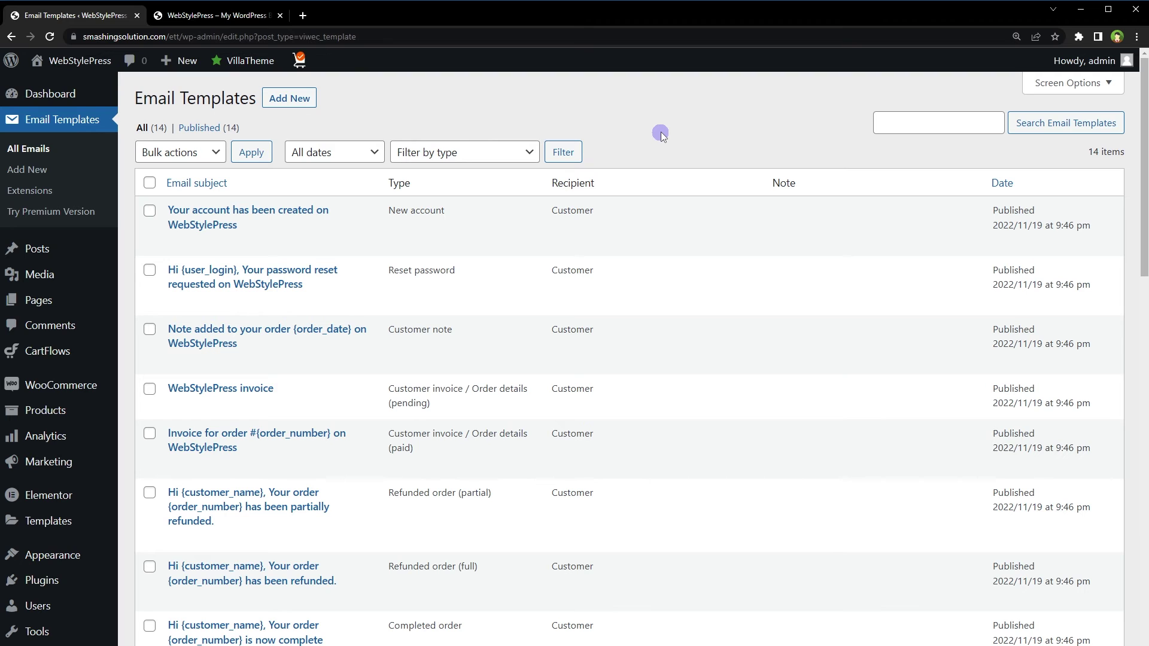
Review the Email Templates list, noting the Processing order, Order on-hold and New order types
scroll(661, 135, down, 7)
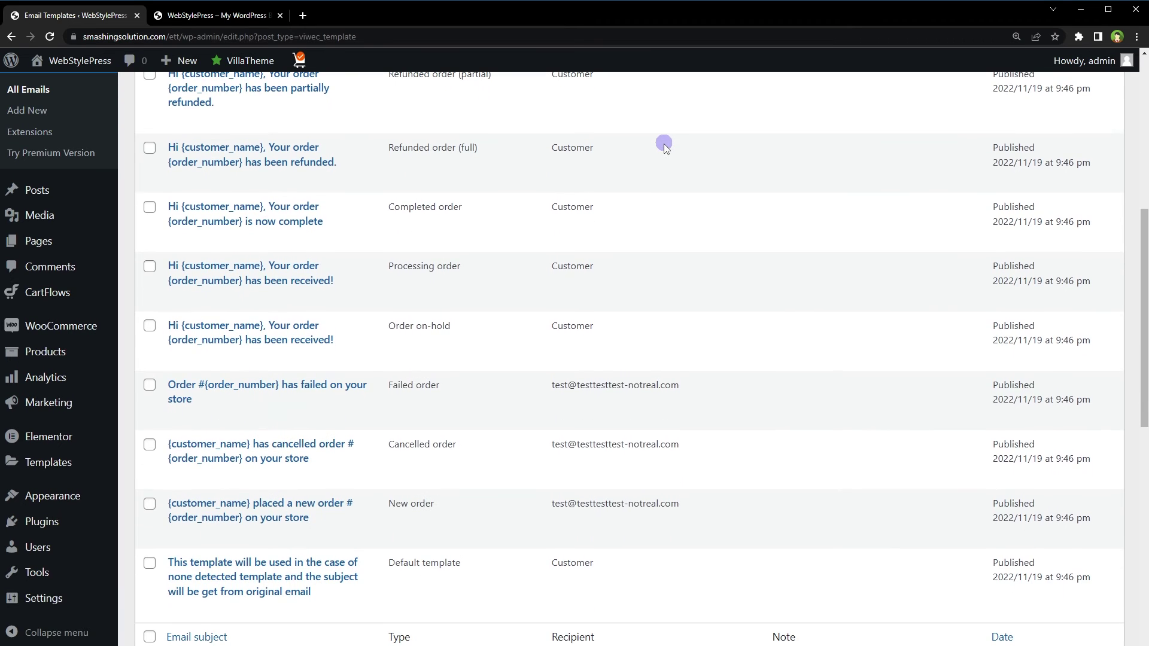
drag(477, 266, 371, 273)
drag(483, 323, 381, 333)
drag(446, 504, 409, 508)
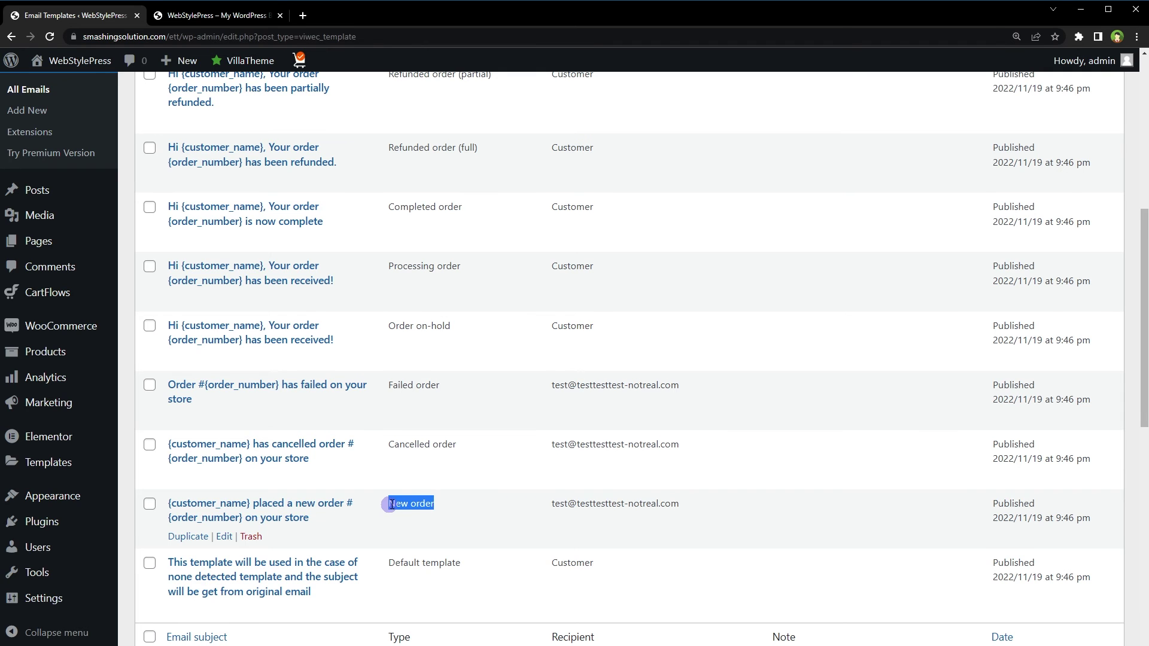
scroll(391, 504, up, 7)
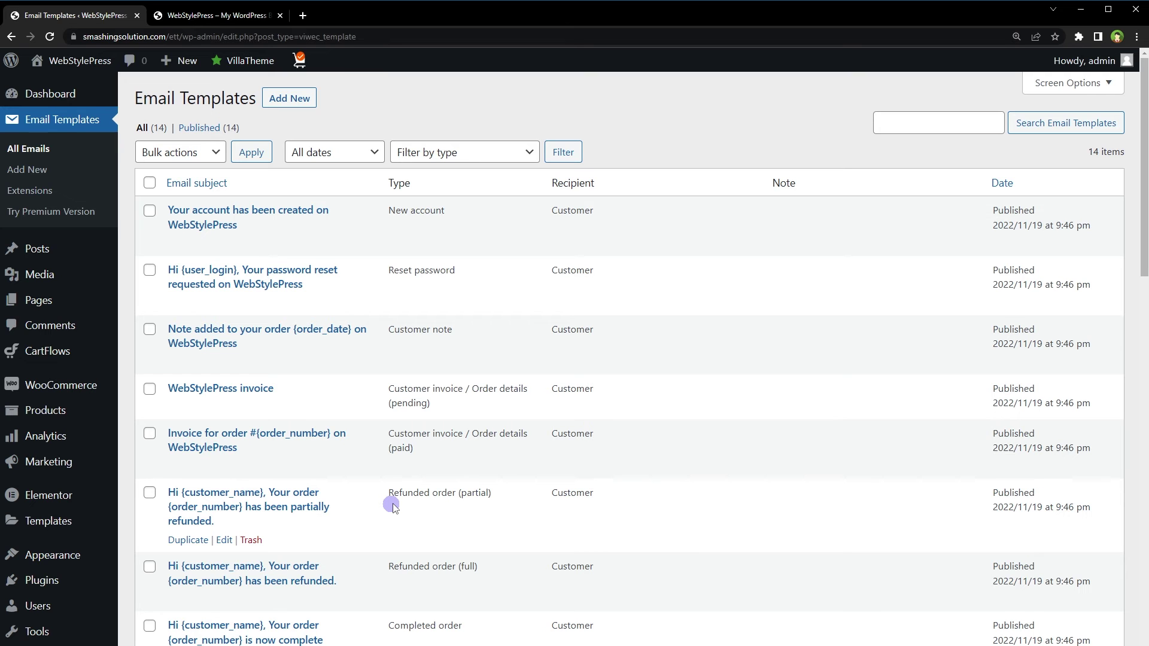
scroll(392, 504, down, 9)
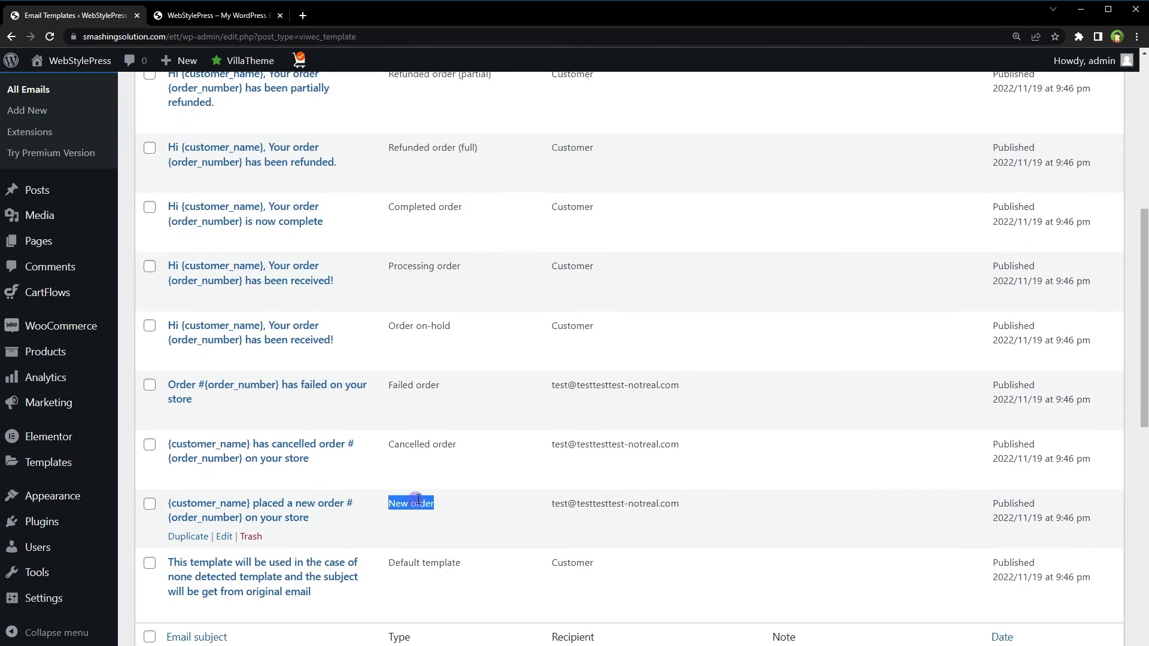
scroll(413, 497, up, 3)
scroll(418, 501, up, 5)
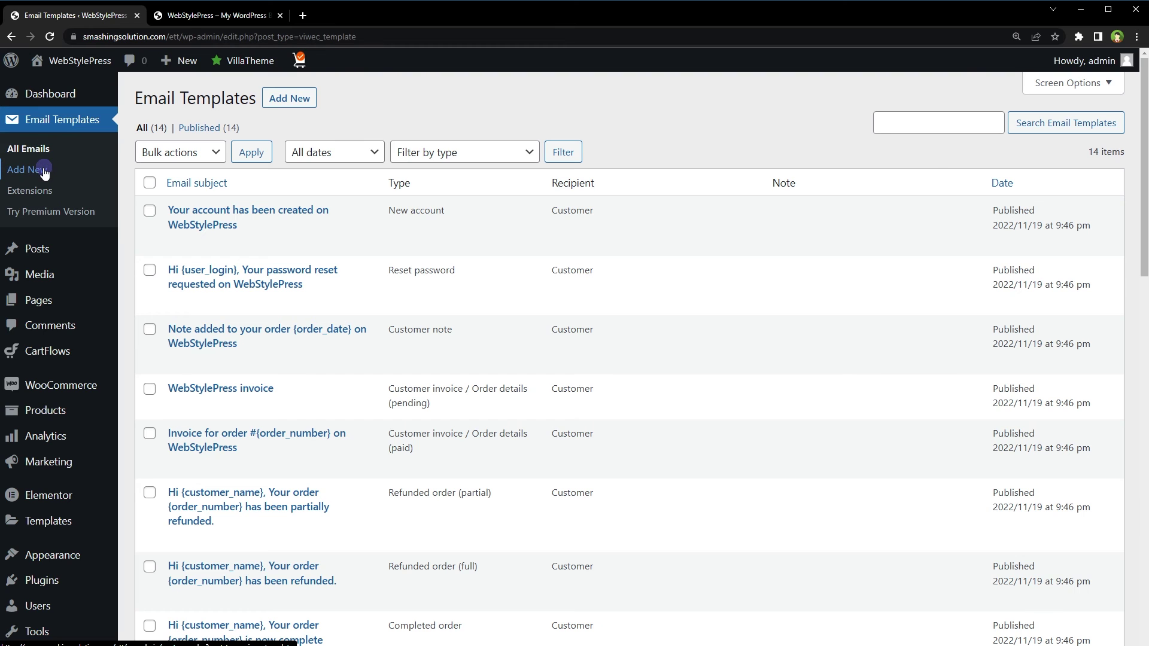
Start a new template with subject 'Hi {first_name} {last_name} , Your Order Has Been Received'
click(44, 172)
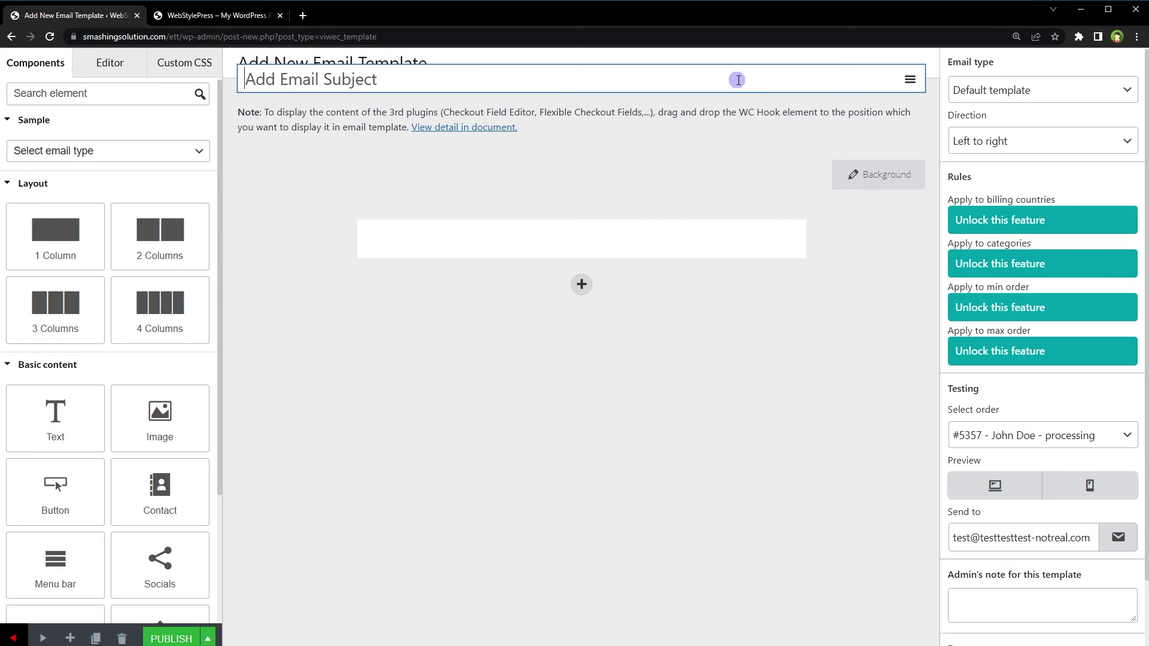
click(911, 81)
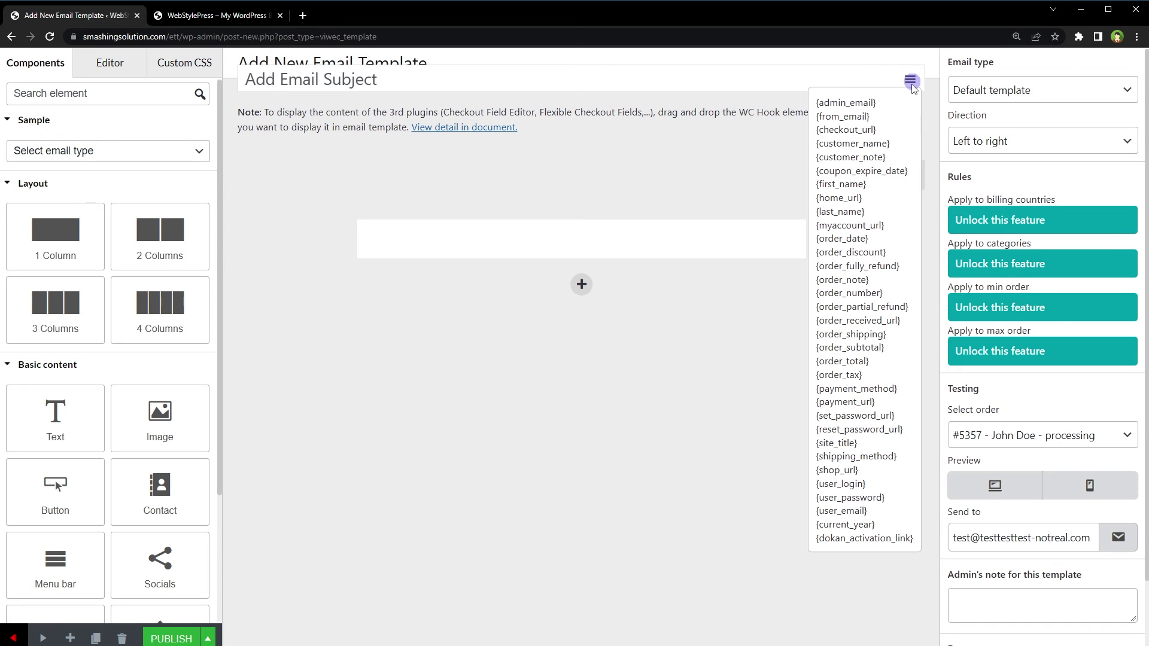
click(889, 183)
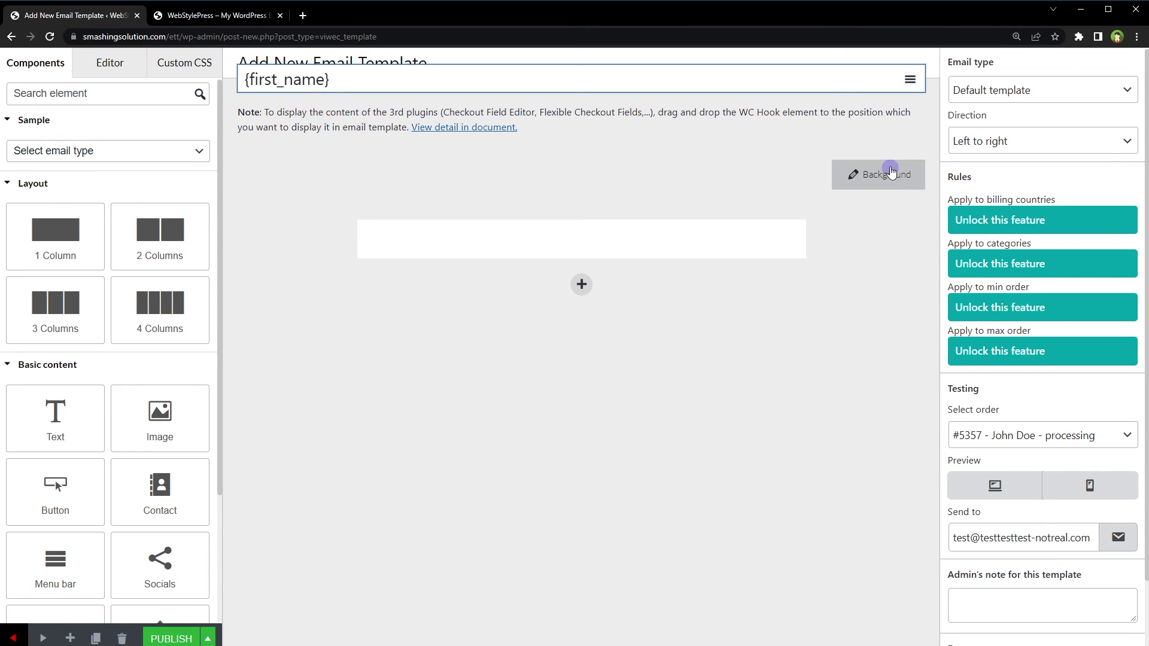
click(909, 82)
click(883, 211)
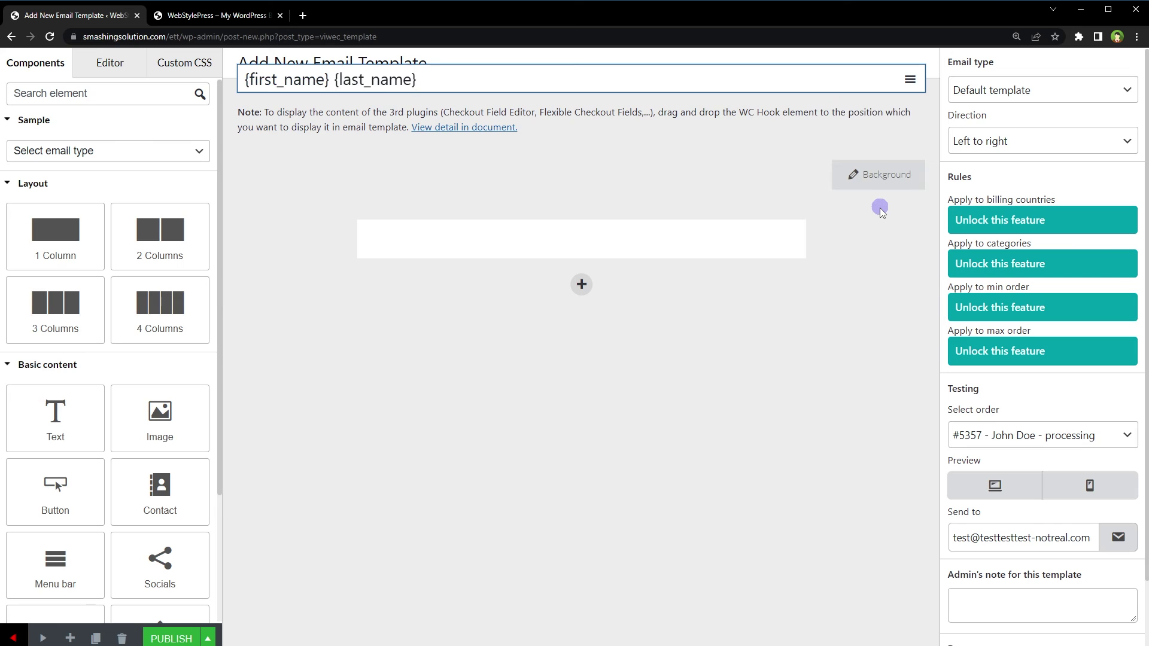
key(Home)
text(Hi)
key(End)
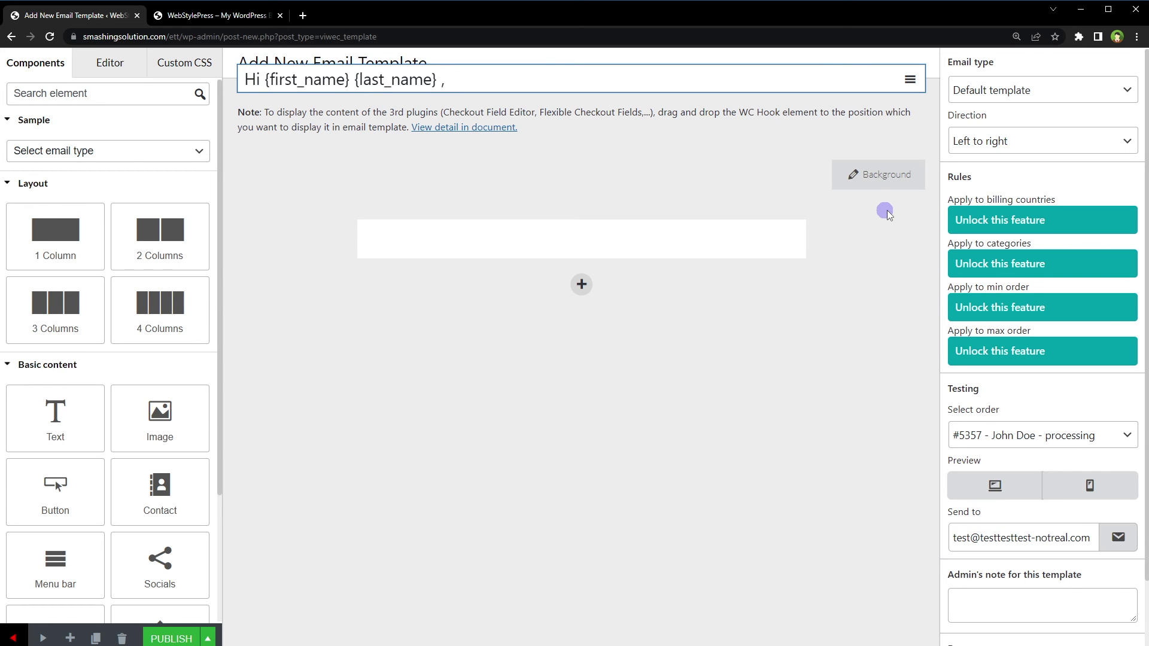
text(, Your Order Has B)
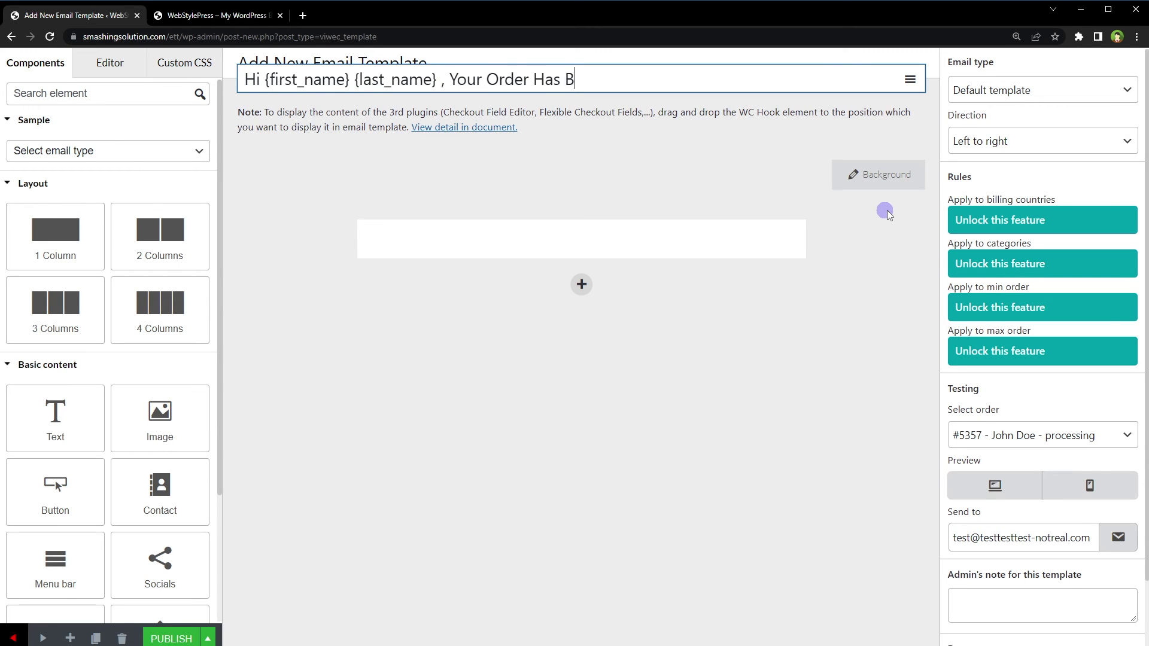
text(een Received)
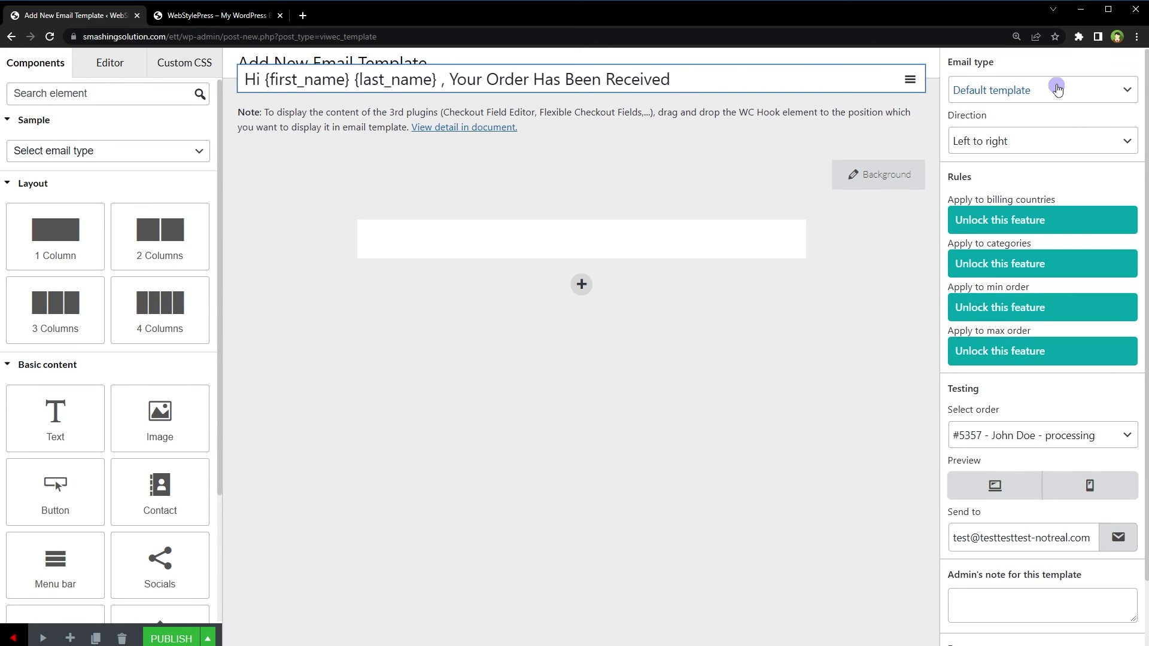
Set the email type to Order on-hold and add a one-column row
click(1057, 89)
click(968, 276)
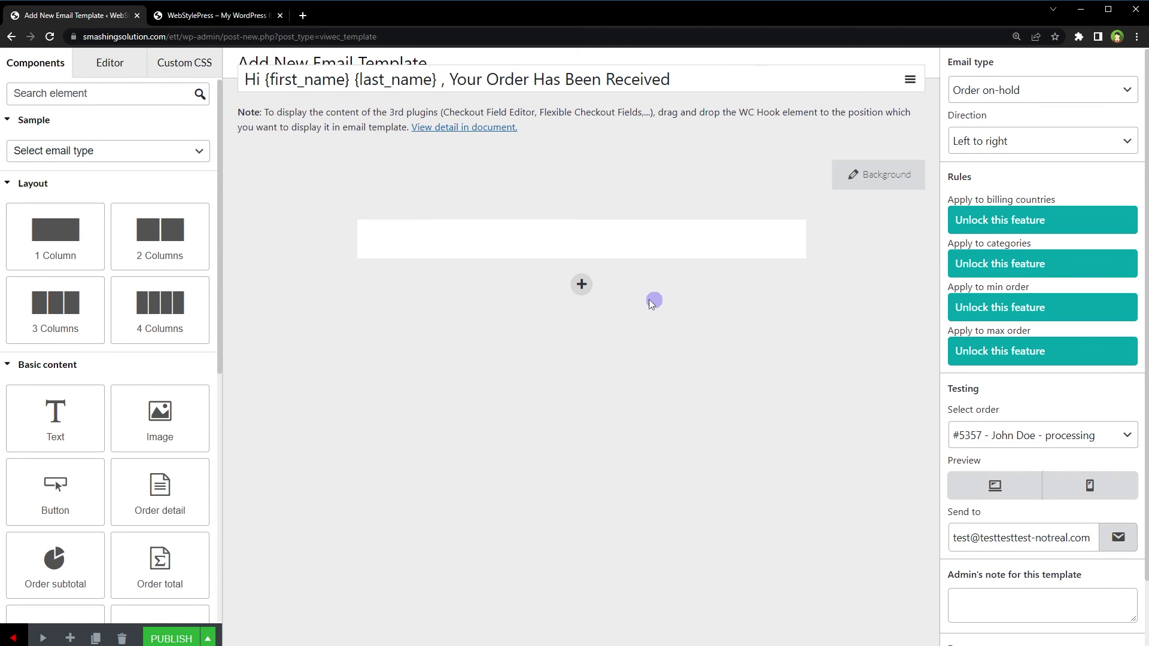
click(581, 285)
click(476, 317)
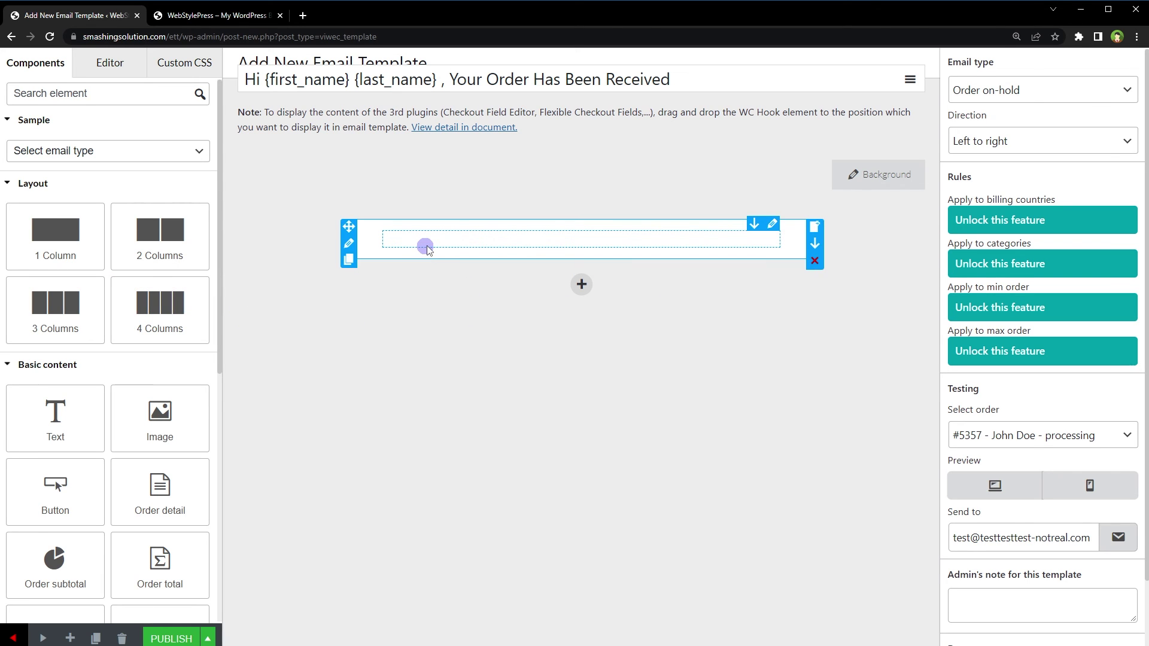
Place the Organic Store logo in the empty row at 150 px wide
drag(160, 419, 423, 244)
click(121, 182)
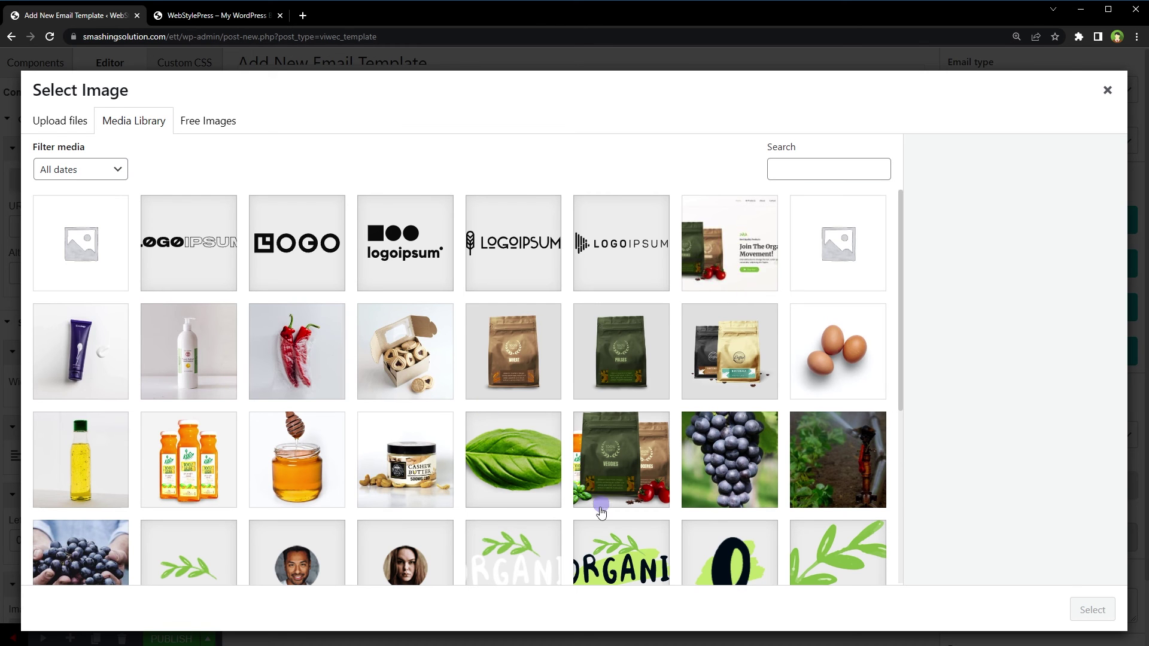
click(594, 536)
click(1092, 610)
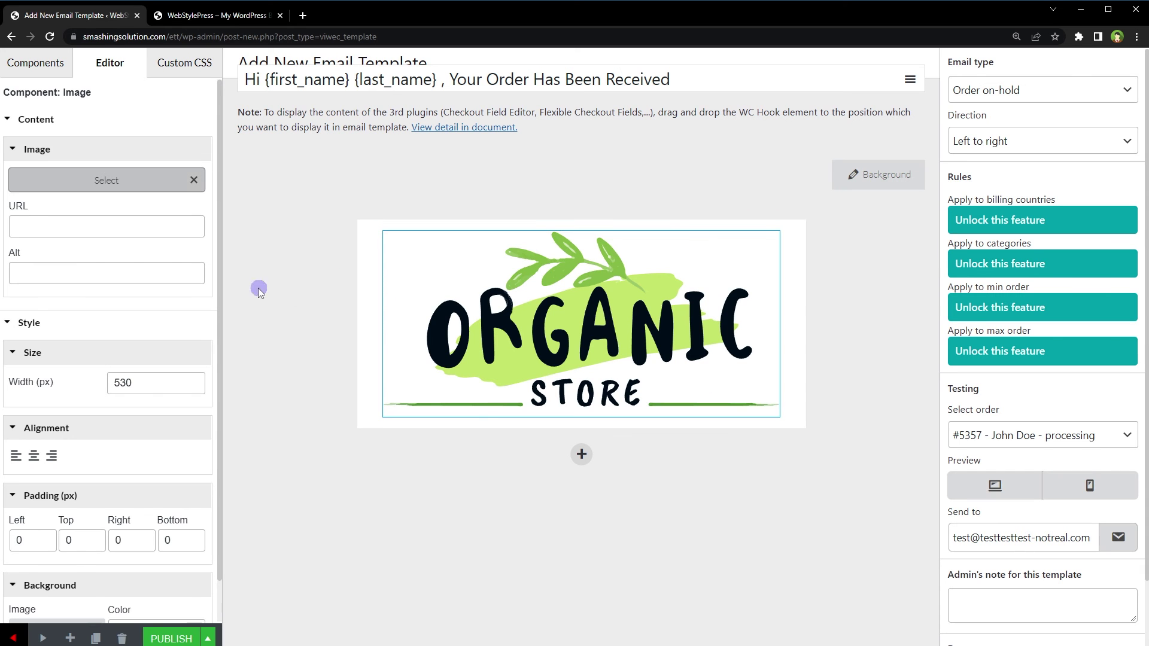
drag(146, 383, 88, 368)
text(150)
click(613, 351)
Add a one-column row below the logo holding the order details table
click(581, 318)
click(454, 361)
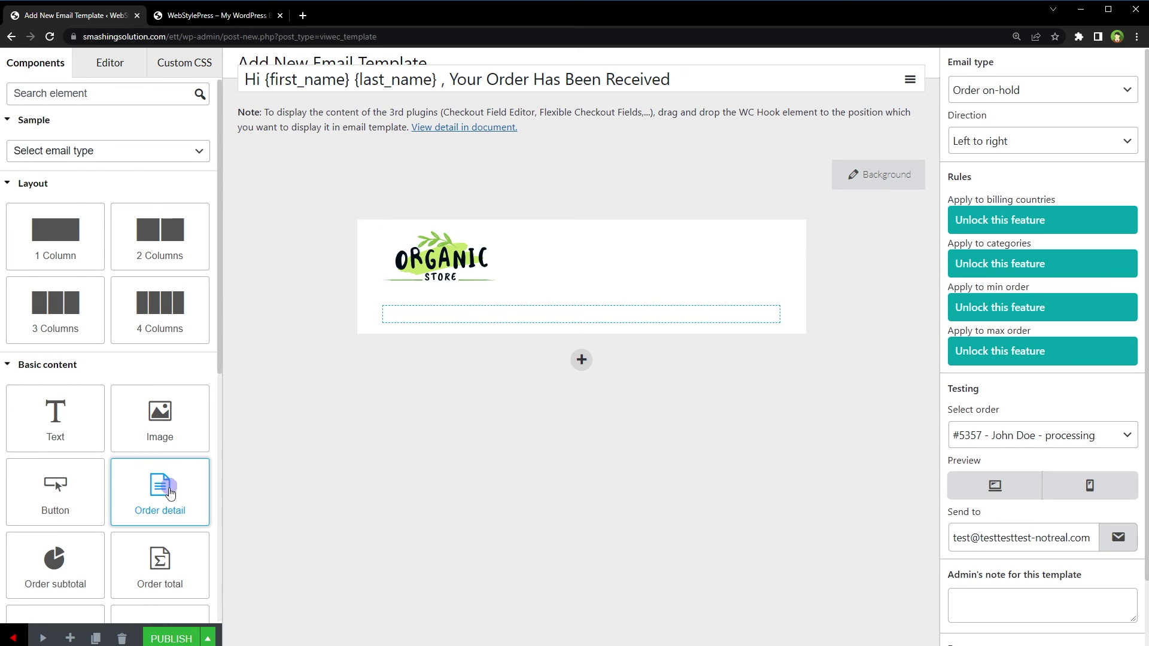
drag(159, 497, 479, 314)
click(714, 491)
Add the Rs 55 order total in a new row, then another empty one-column row
click(581, 441)
click(453, 480)
drag(160, 566, 522, 437)
click(581, 480)
click(566, 526)
scroll(177, 533, down, 2)
Drop the Socials block into the row and give each network icon the link '#'
drag(160, 400, 578, 478)
click(155, 211)
text(#)
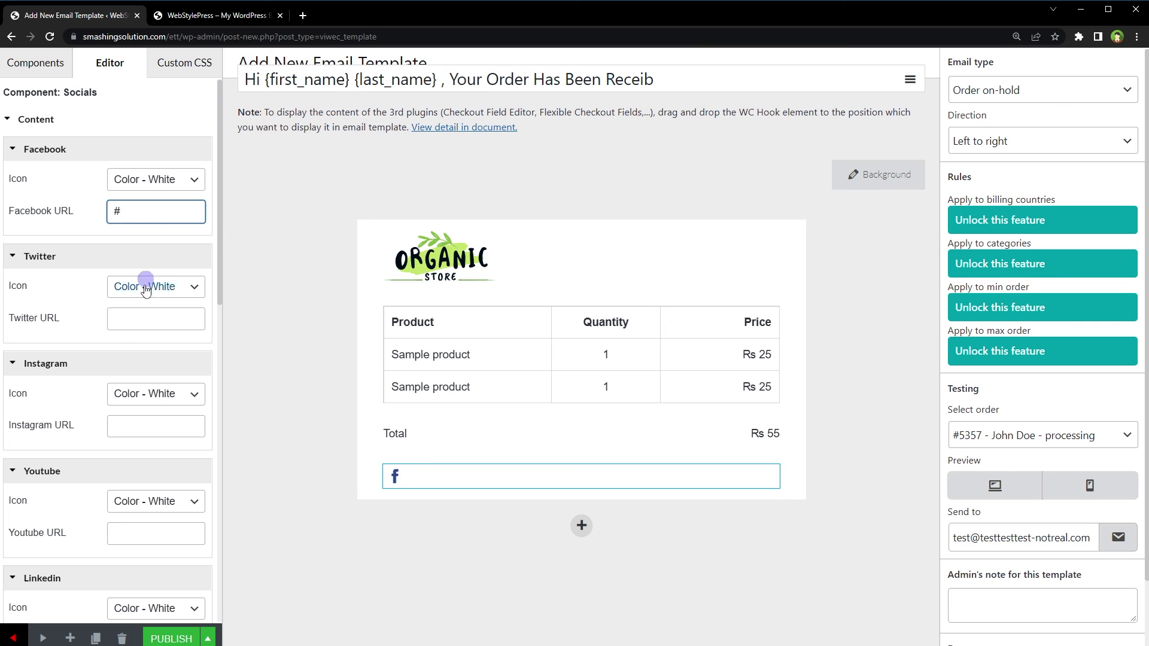
click(150, 318)
text(#)
click(157, 426)
text(#)
scroll(164, 382, down, 3)
click(156, 354)
text(#)
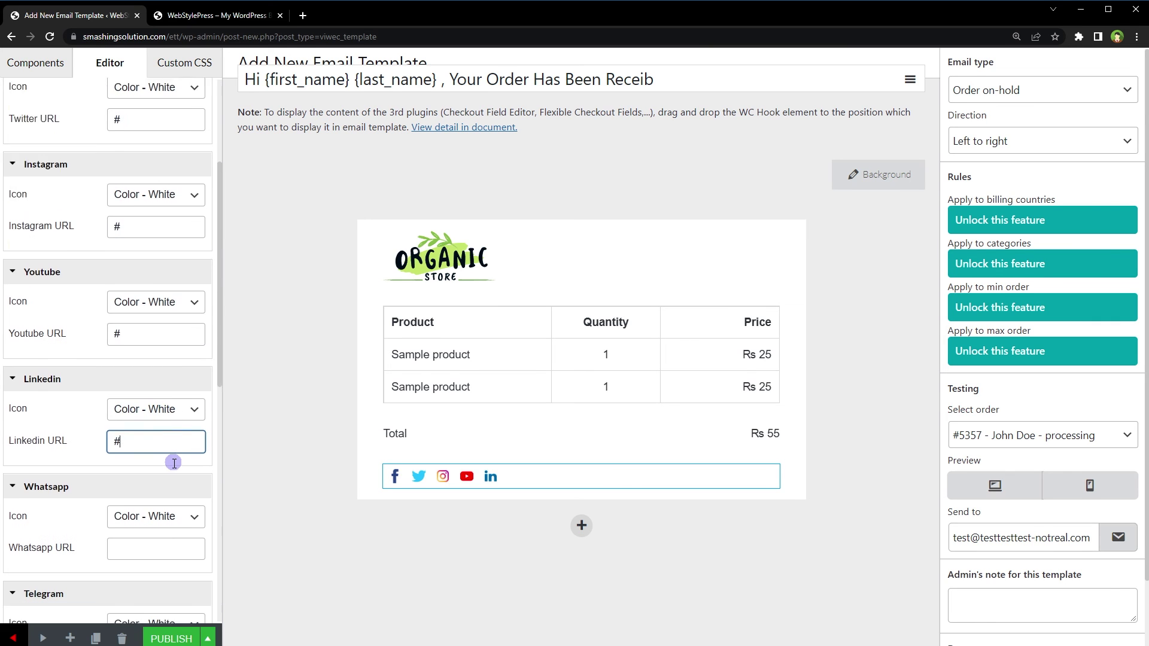
scroll(174, 463, down, 1)
click(169, 446)
text(#)
click(167, 557)
text(#)
scroll(164, 497, down, 4)
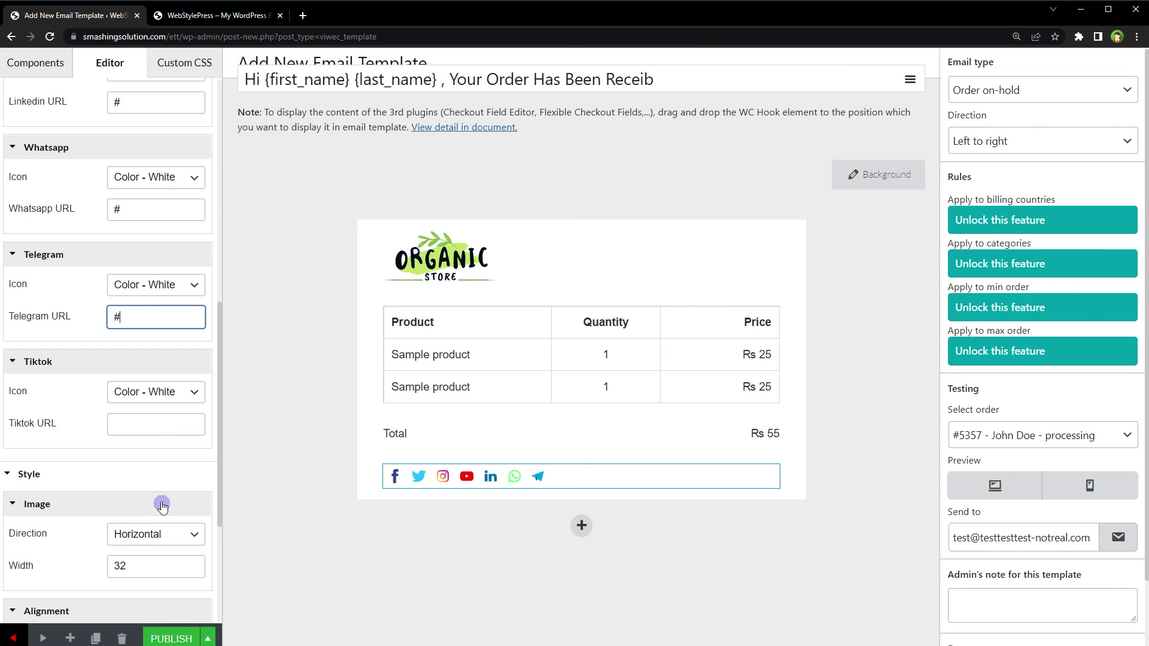
click(158, 424)
text(#)
Centre the social icons and give their row a light grey #d6d6d6 background
click(264, 535)
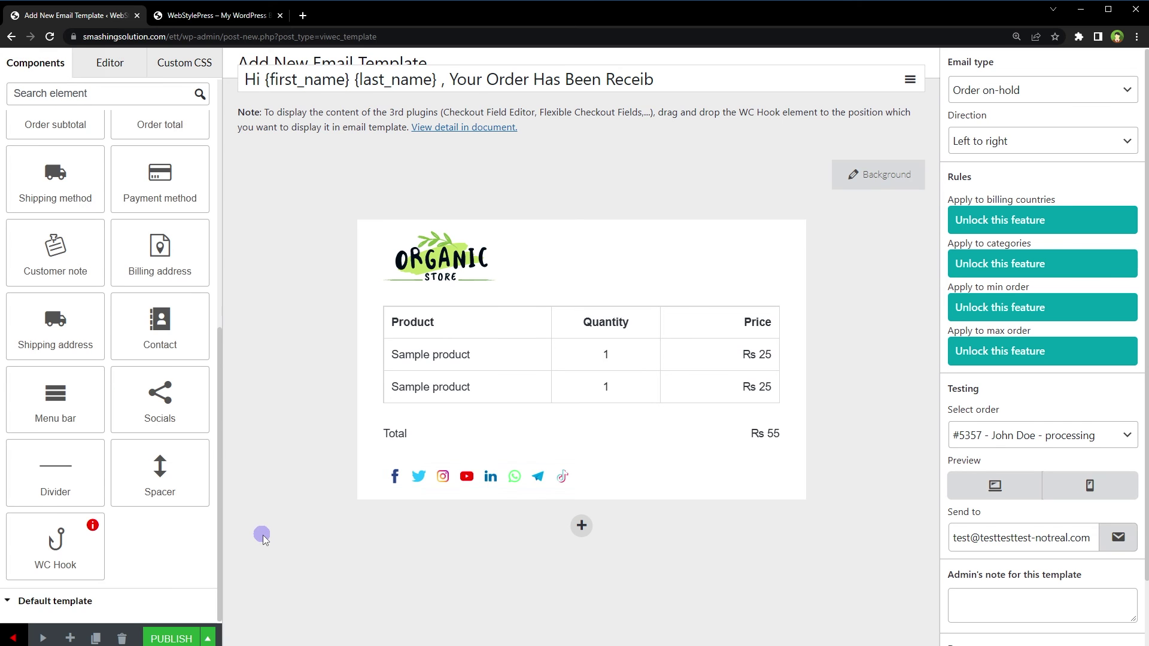
click(513, 478)
scroll(153, 383, down, 7)
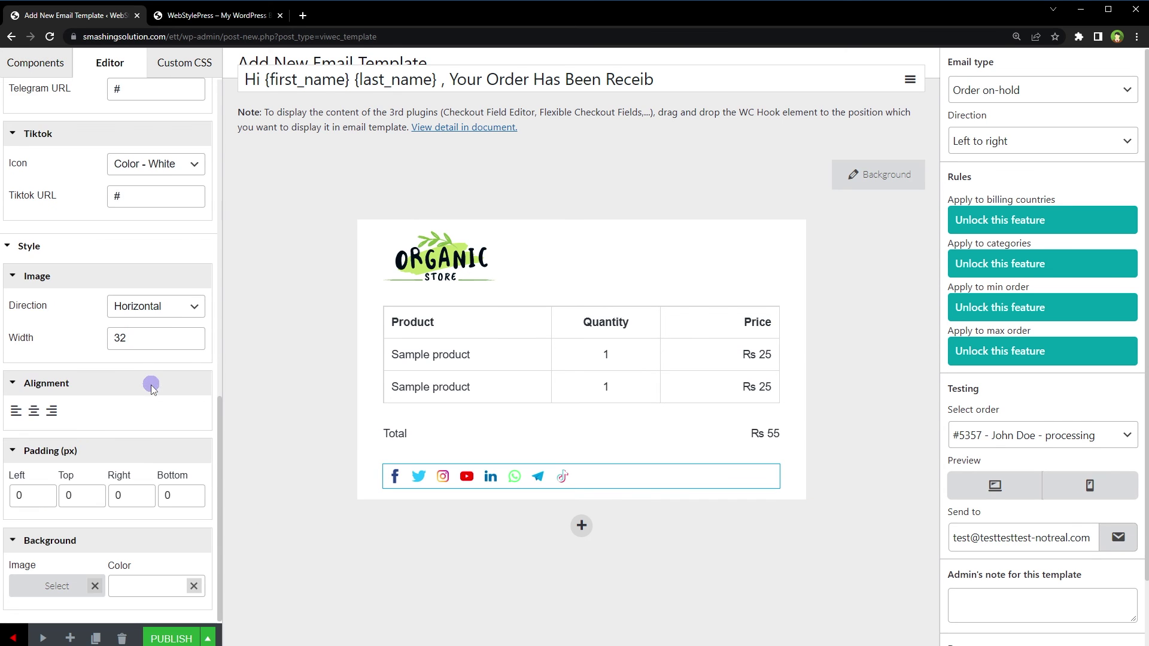
click(34, 411)
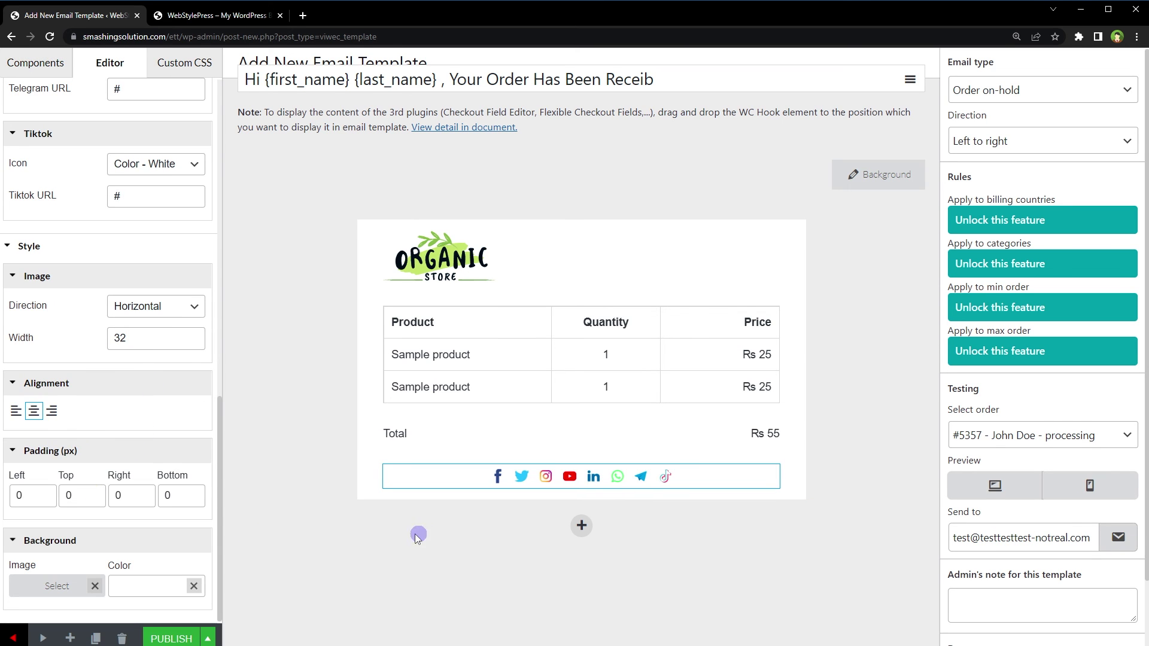
click(34, 593)
key(Escape)
click(148, 586)
drag(72, 483, 36, 479)
click(221, 554)
Set the icon row's top and bottom padding to 8 and add an empty one-column row below
click(90, 492)
text(4)
double_click(94, 491)
double_click(94, 491)
double_click(193, 492)
double_click(193, 491)
double_click(193, 491)
click(192, 492)
click(193, 492)
click(582, 537)
click(437, 579)
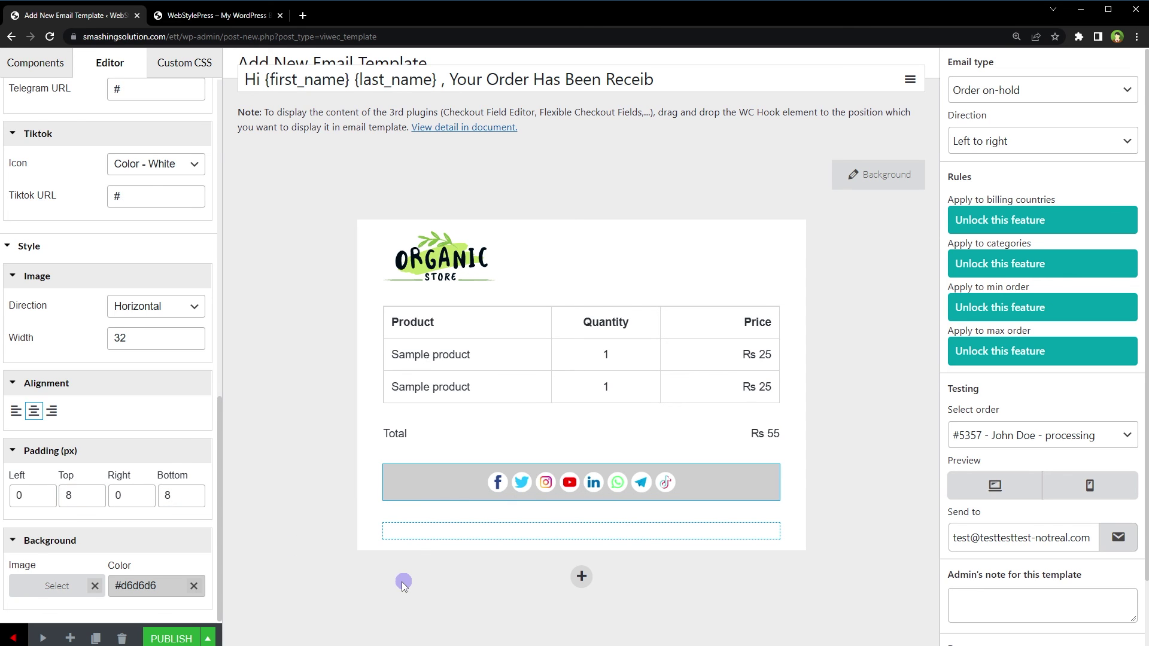
click(307, 498)
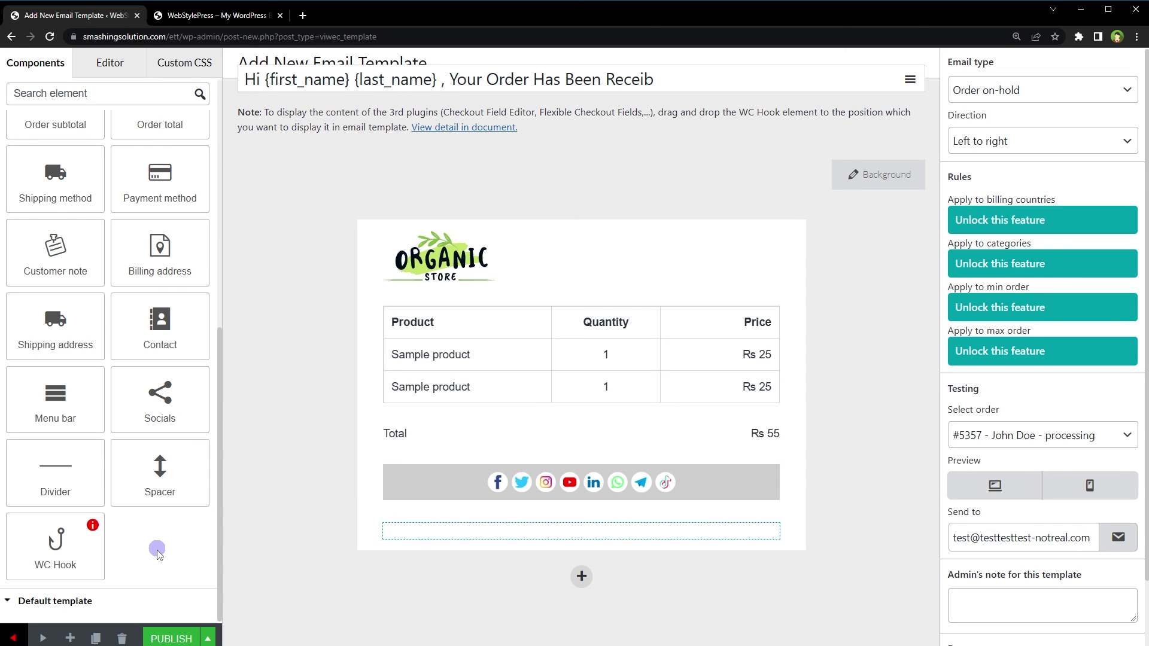
Add the Item 1–4 menu bar, a spacer below it, and a one-column row with contact details
drag(55, 398, 487, 533)
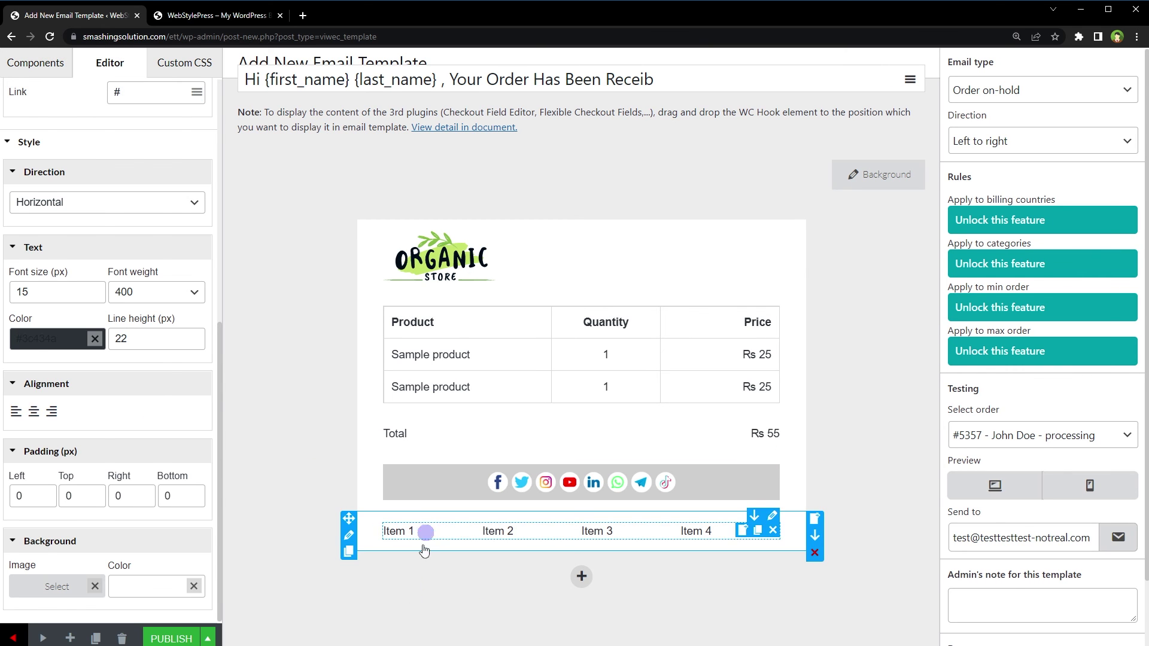
click(411, 596)
drag(204, 482, 503, 539)
click(577, 593)
click(428, 618)
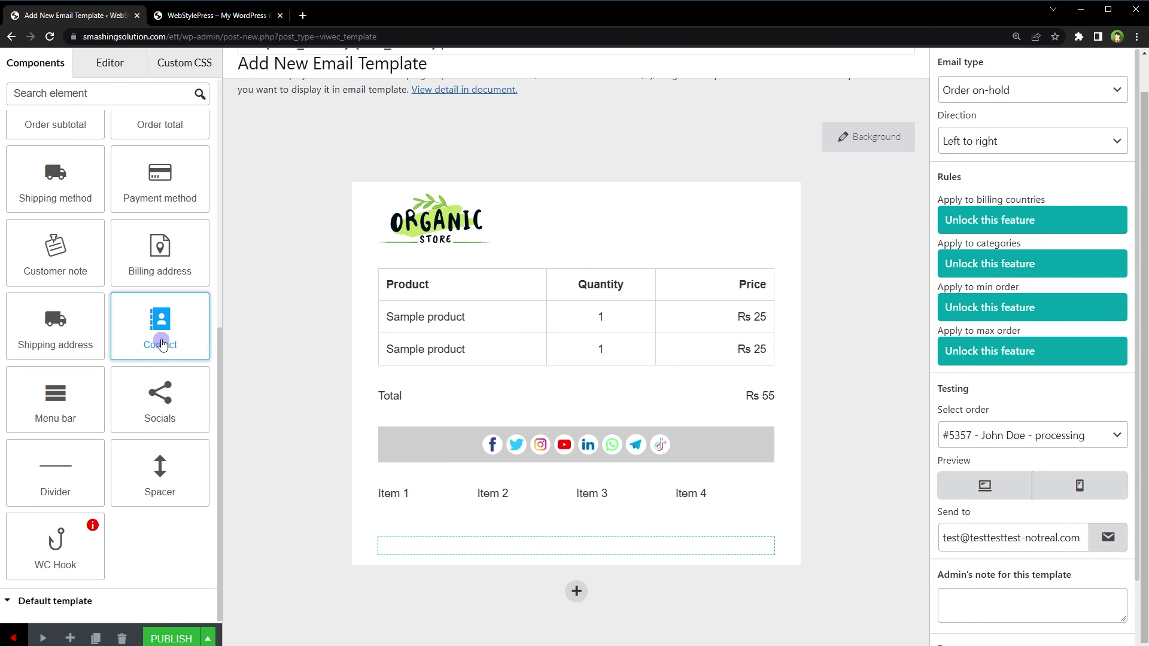
drag(159, 320, 468, 554)
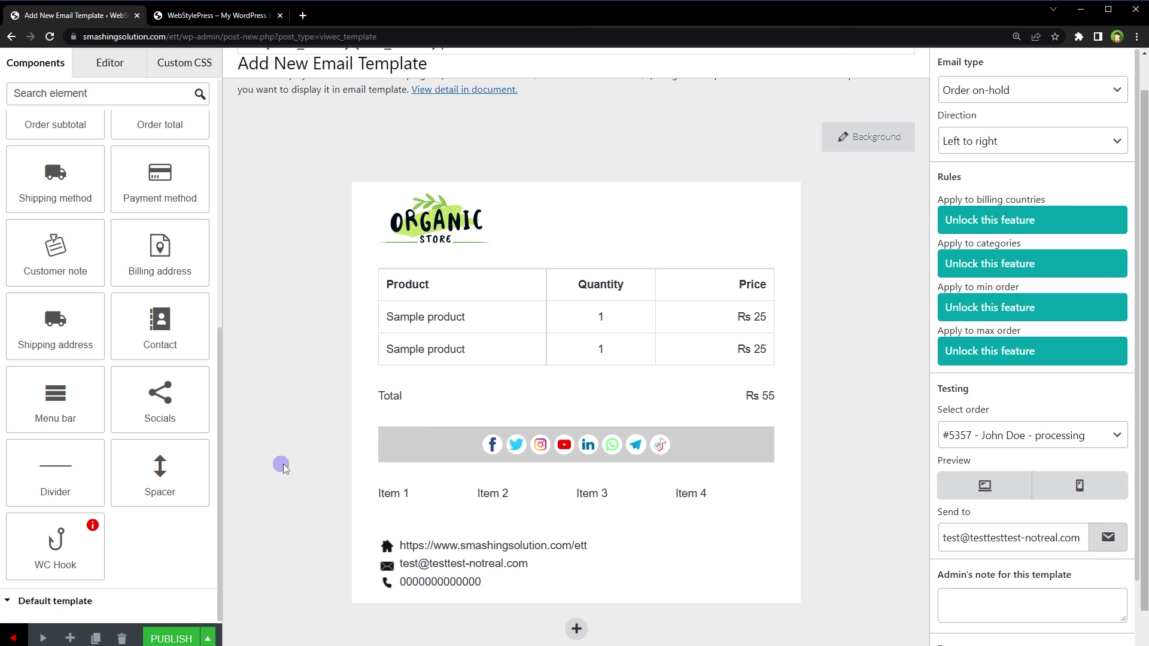
Set the social icons bar background color to black #0f0f0f
click(397, 452)
scroll(159, 403, down, 9)
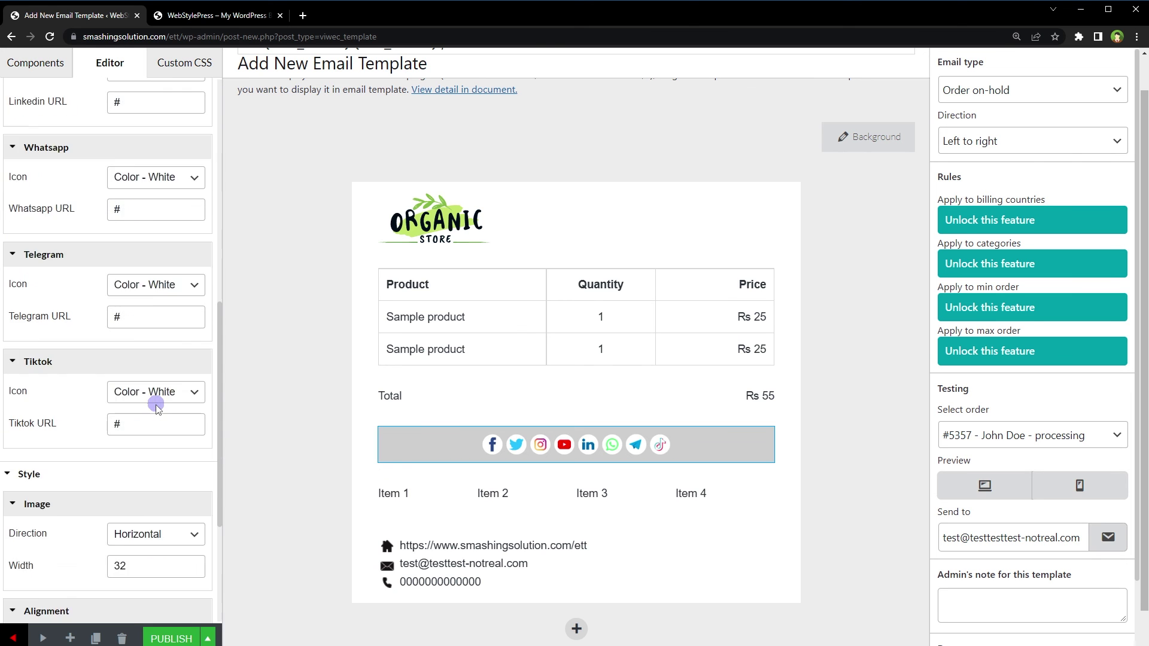
scroll(149, 419, down, 5)
click(154, 586)
click(78, 589)
click(36, 603)
click(303, 461)
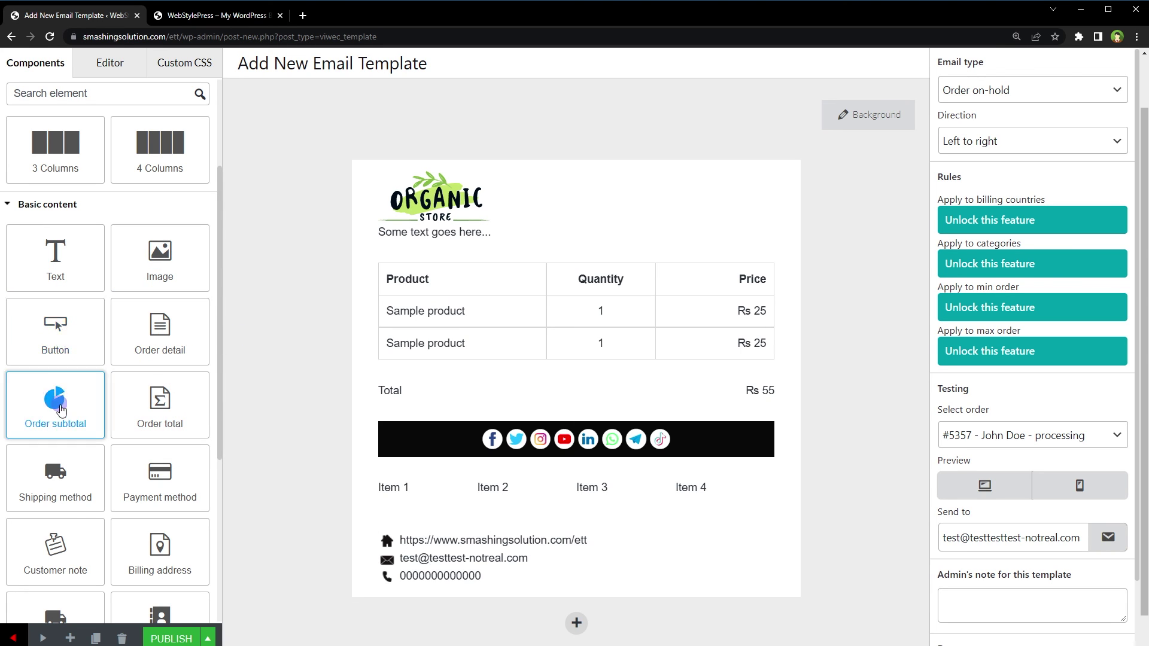
scroll(166, 401, down, 4)
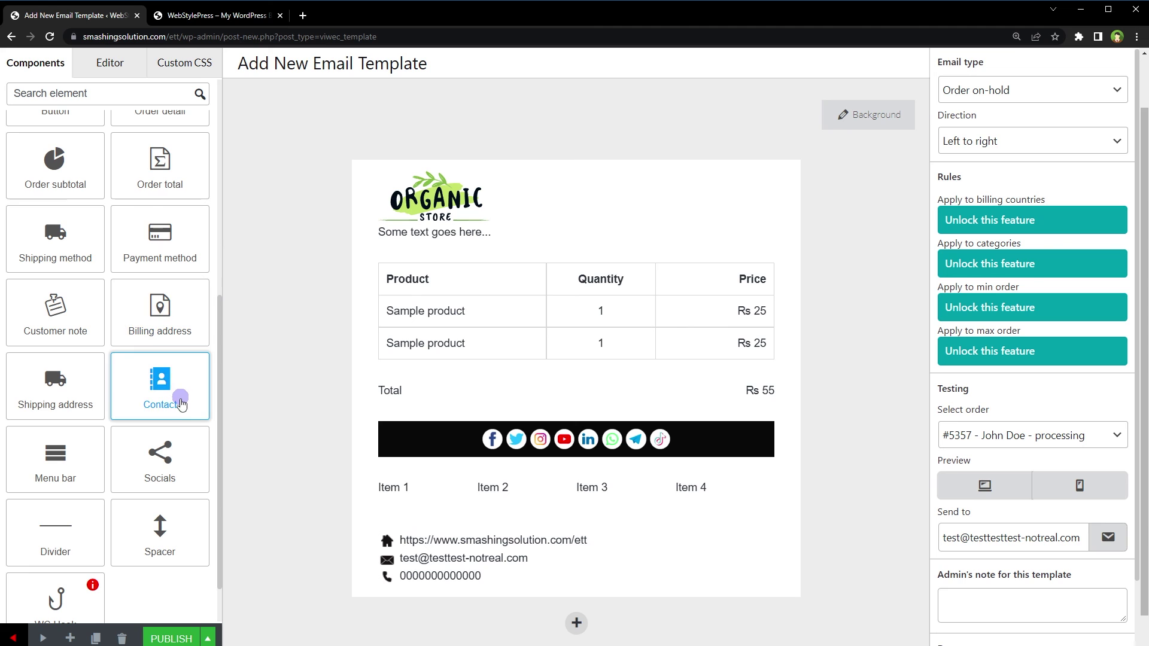
scroll(72, 397, down, 1)
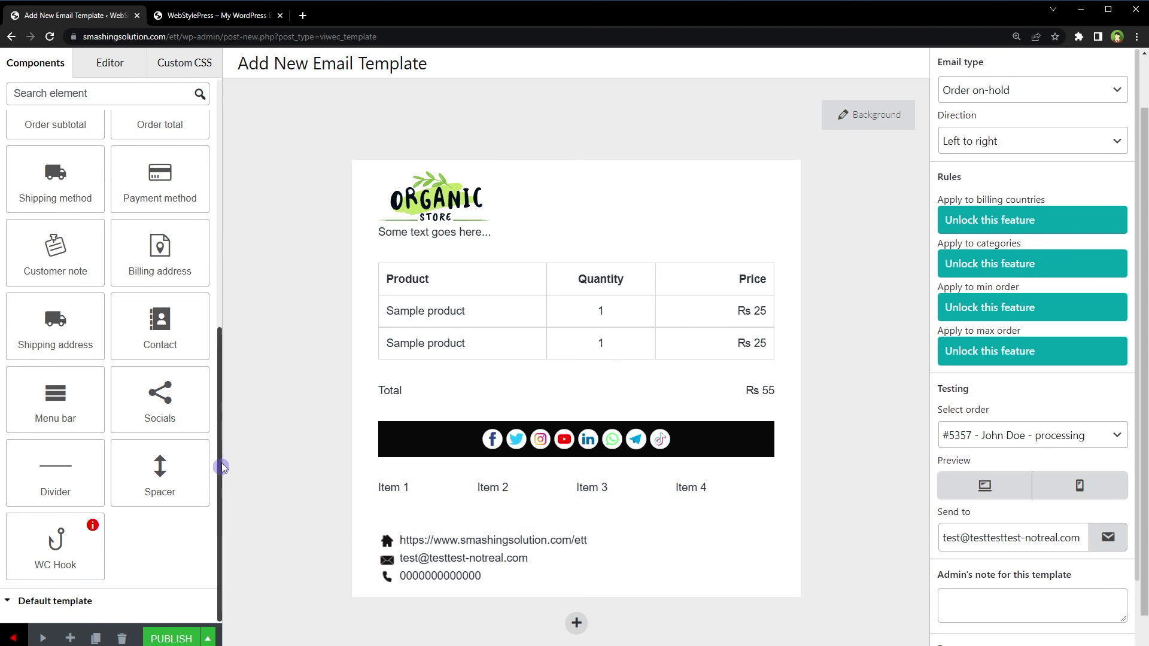
scroll(198, 389, up, 8)
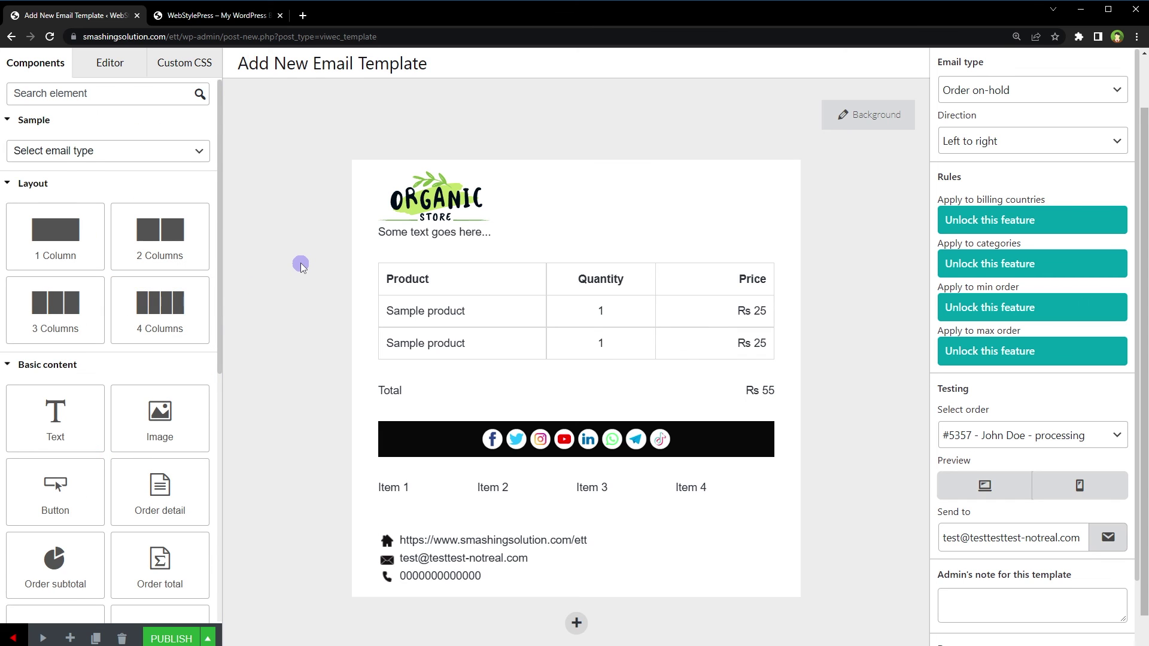
scroll(302, 268, up, 1)
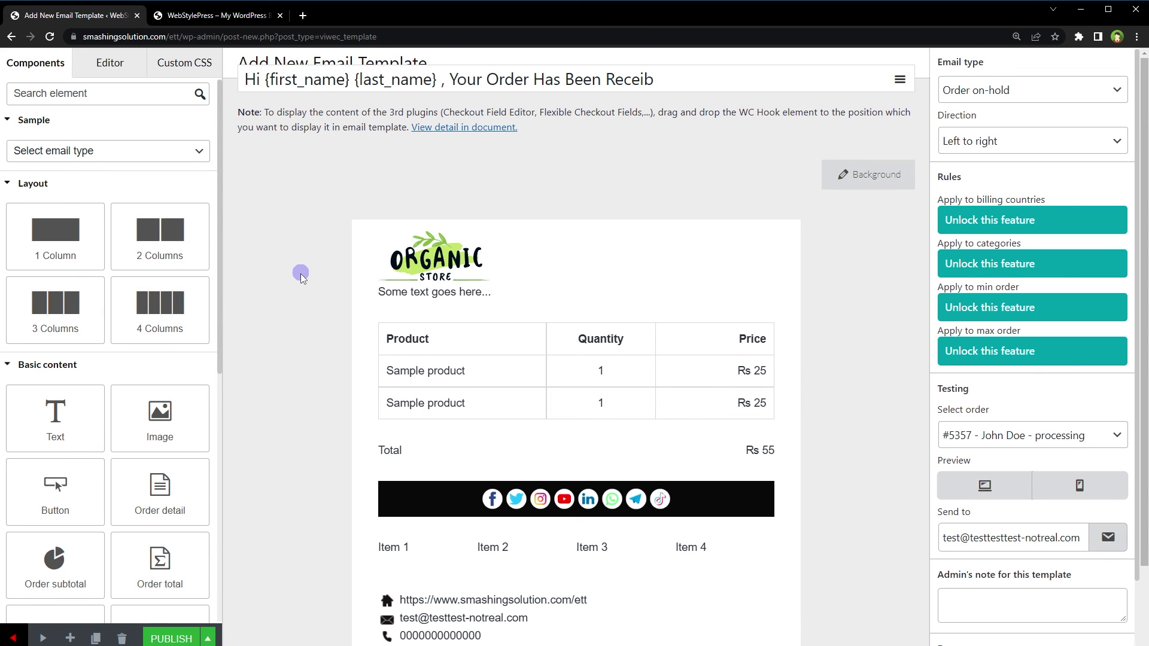